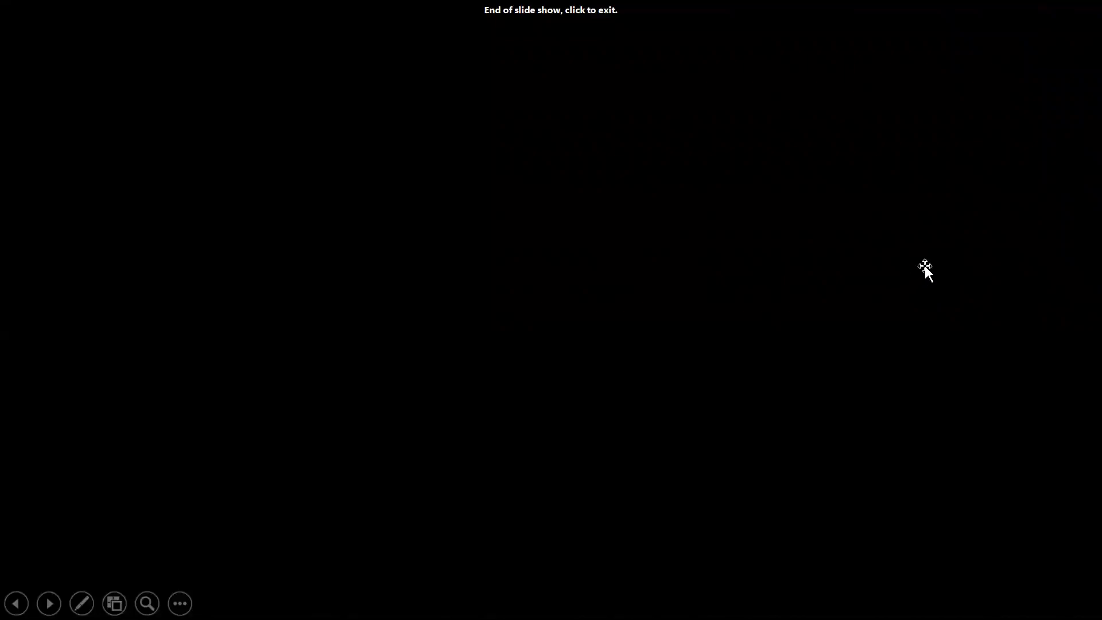
- End the slide show and switch to the MyNetball Administration window in Chrome
left_click(923, 271)
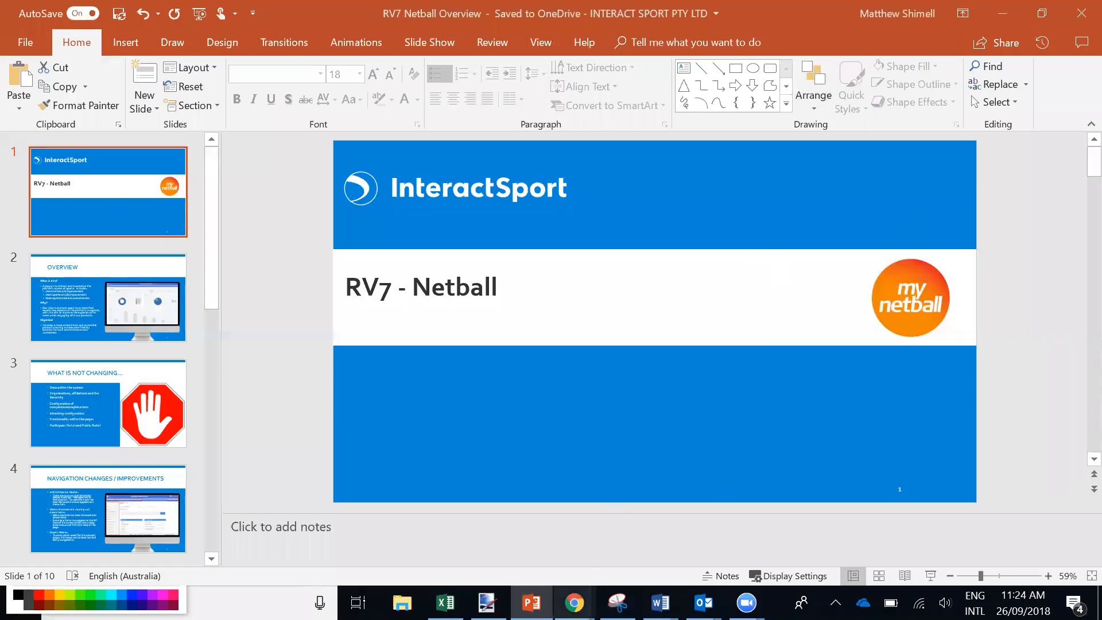
mouse_move(573, 603)
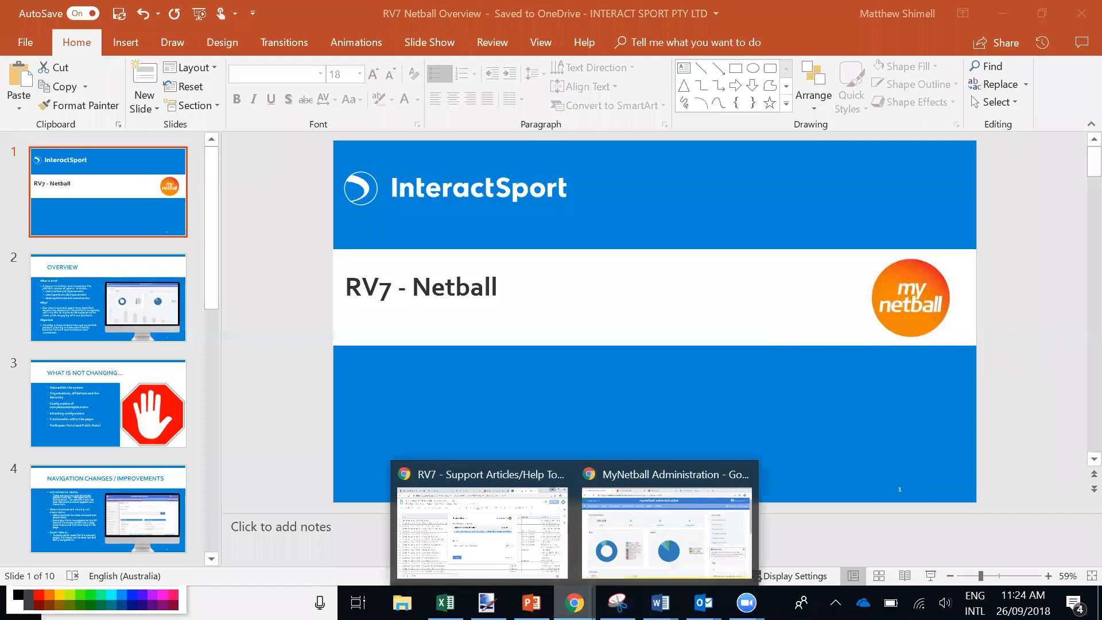
left_click(633, 550)
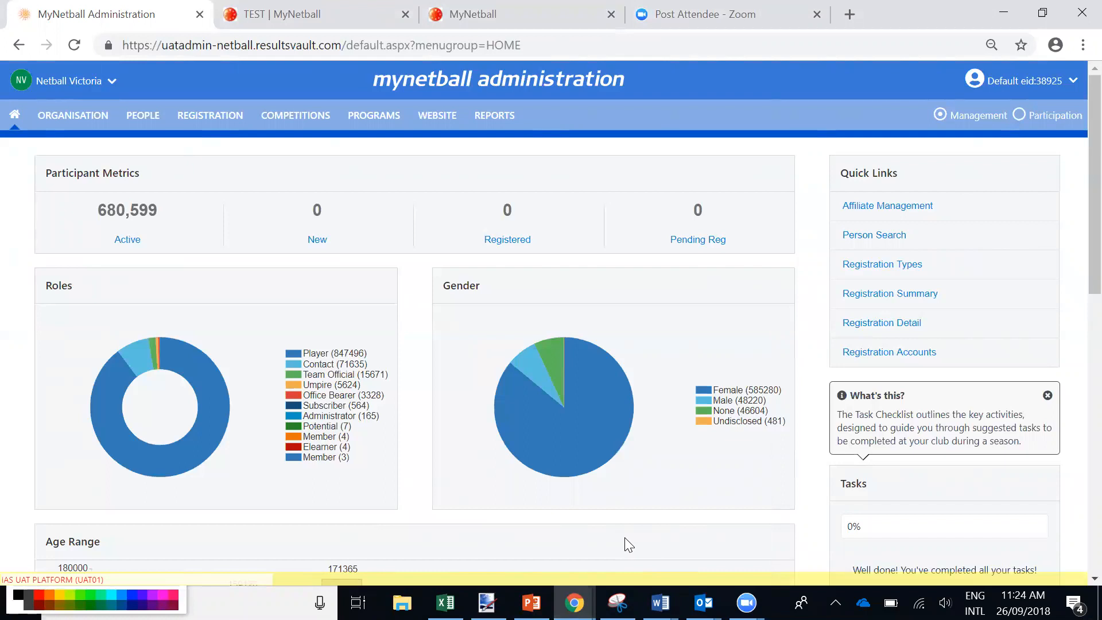
- Select the Participation mode and look through the options of the user account menu
mouse_move(597, 427)
left_click(1019, 115)
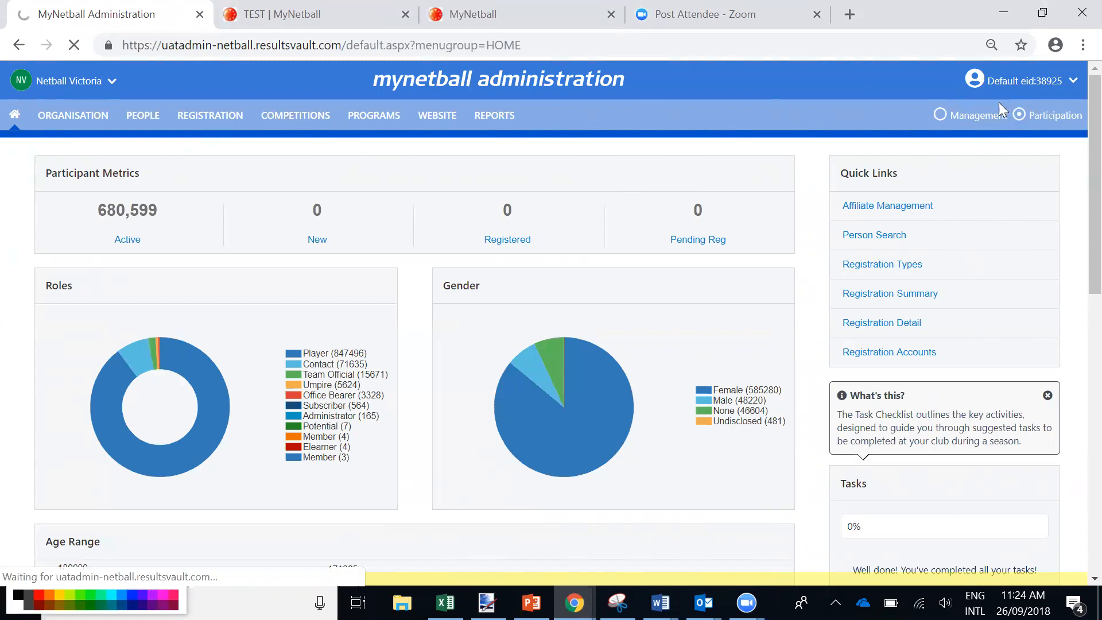
left_click(1018, 87)
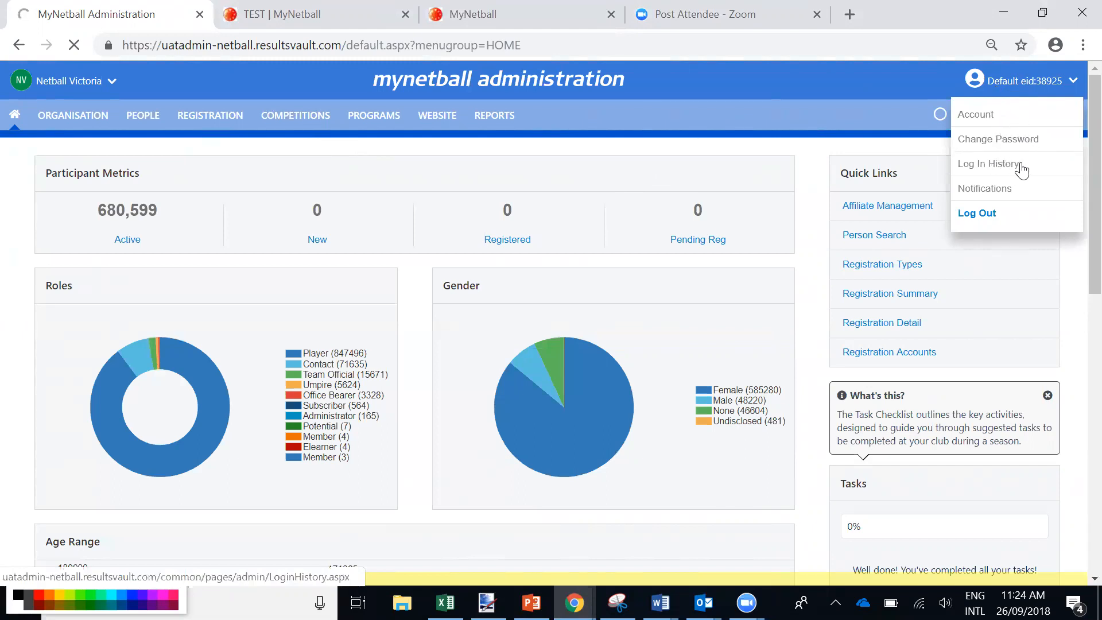
left_click(842, 87)
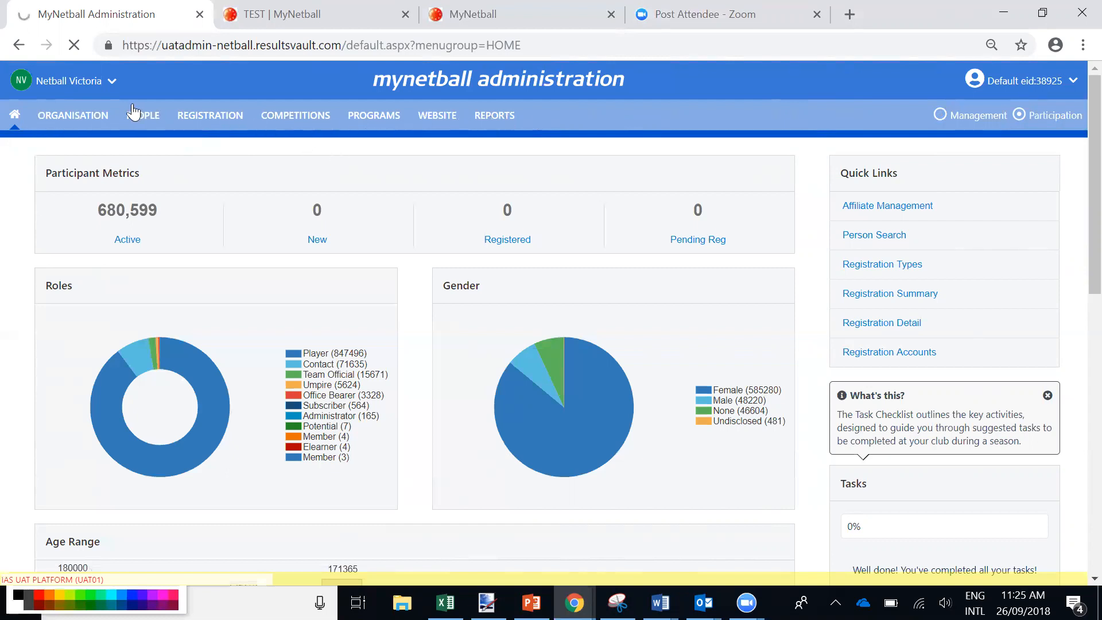
- Open the People section and look through the entries under Custom Person Lists
left_click(143, 119)
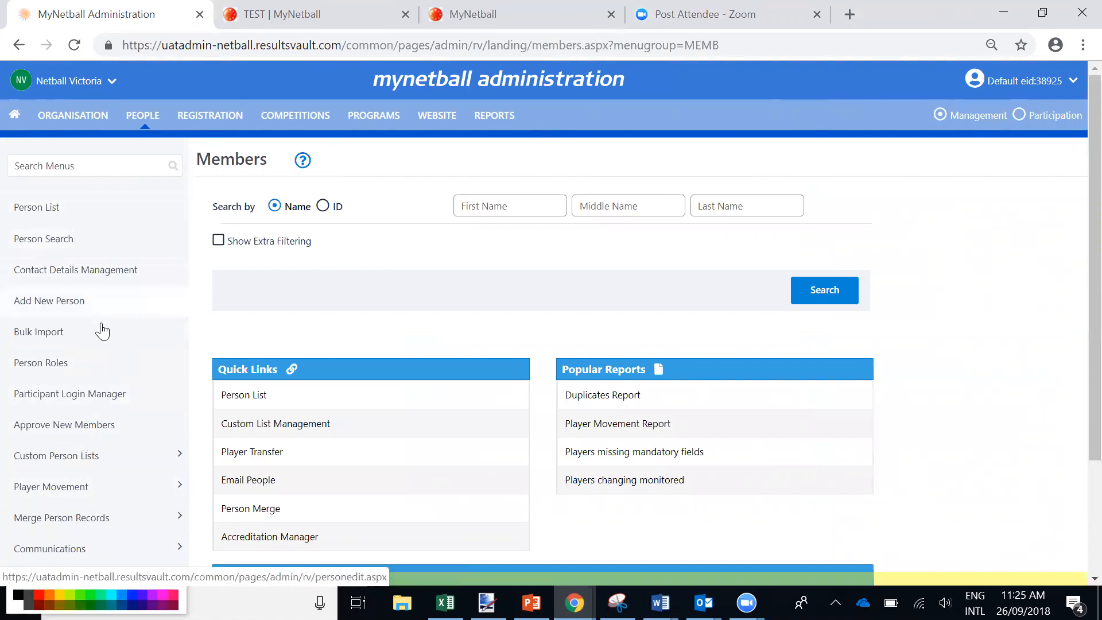
left_click(168, 459)
scroll(160, 411, "down", 2)
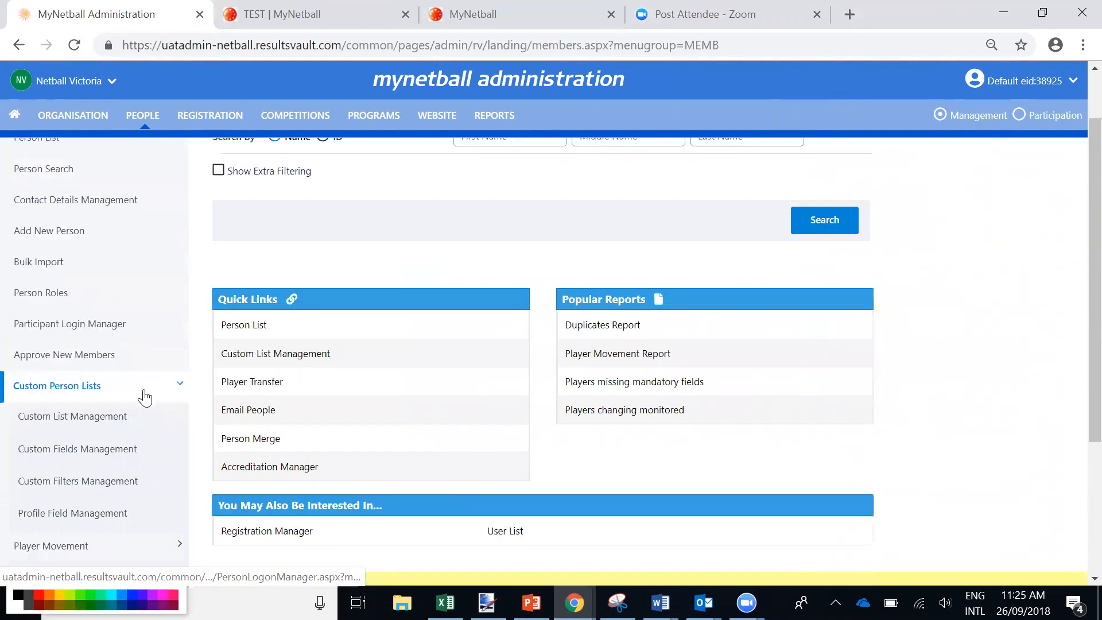
scroll(131, 345, "down", 2)
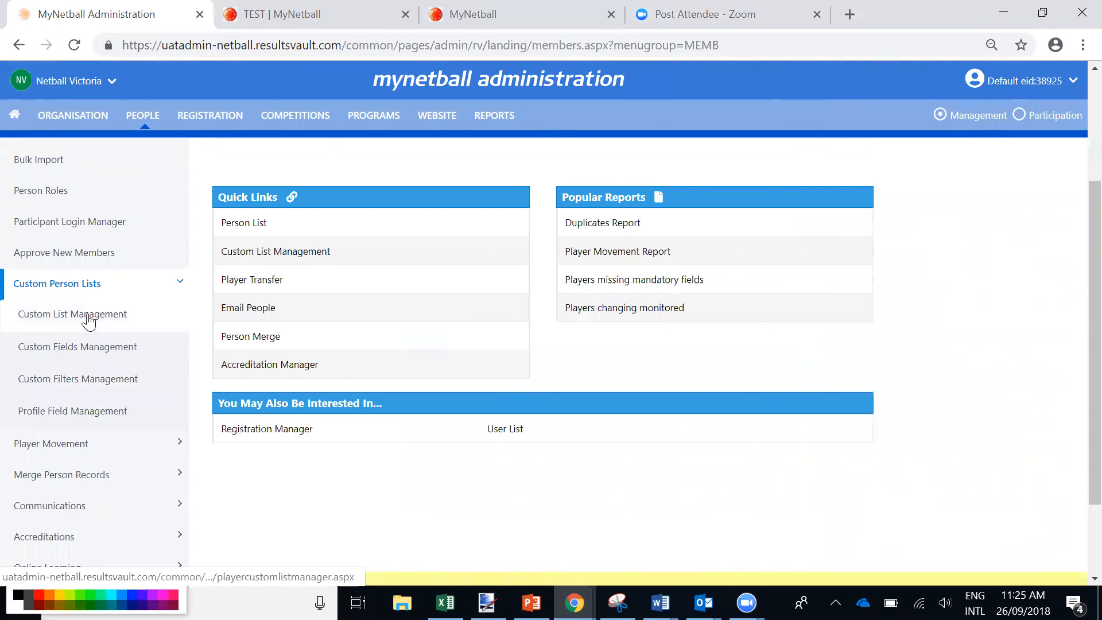
left_click(177, 284)
scroll(166, 290, "up", 3)
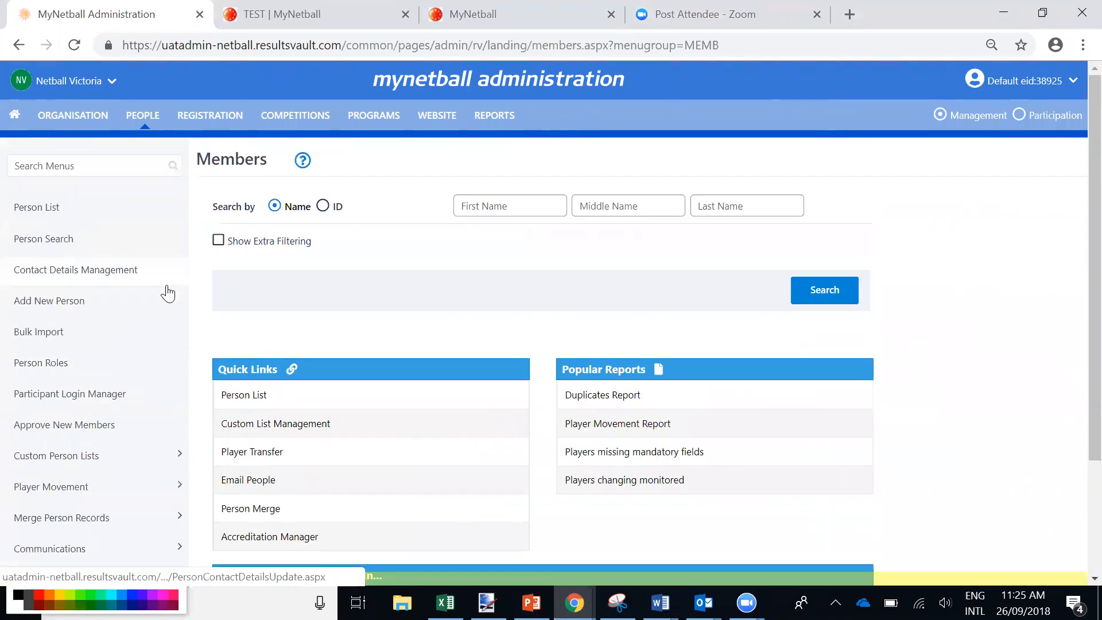
- Search the People section's menus for "person" and look through the matching pages
left_click(75, 167)
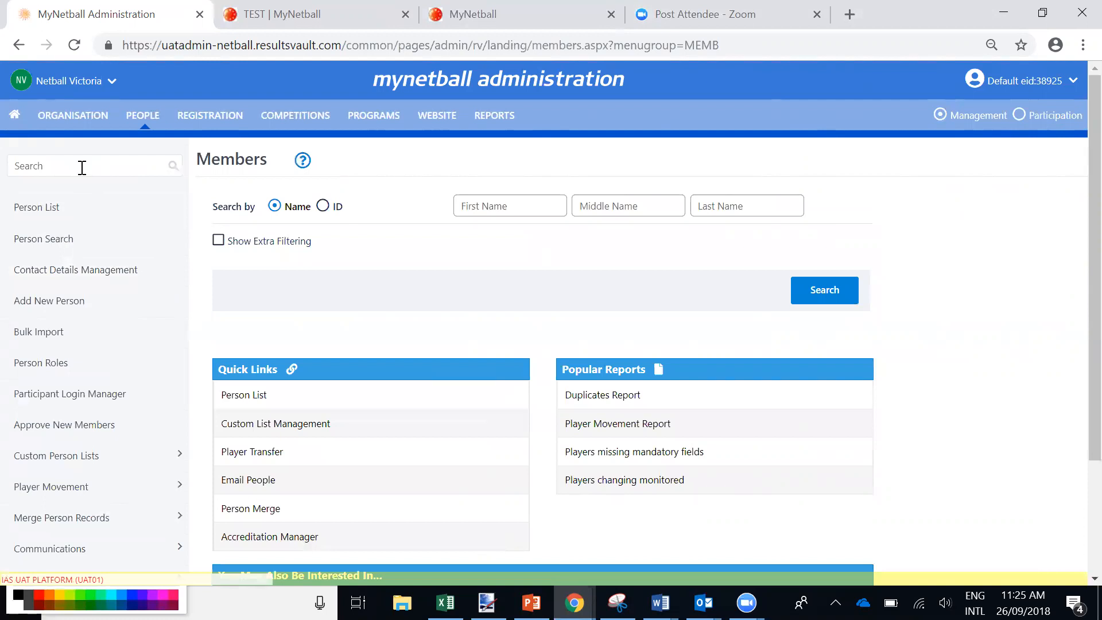
type("person")
left_click(140, 166)
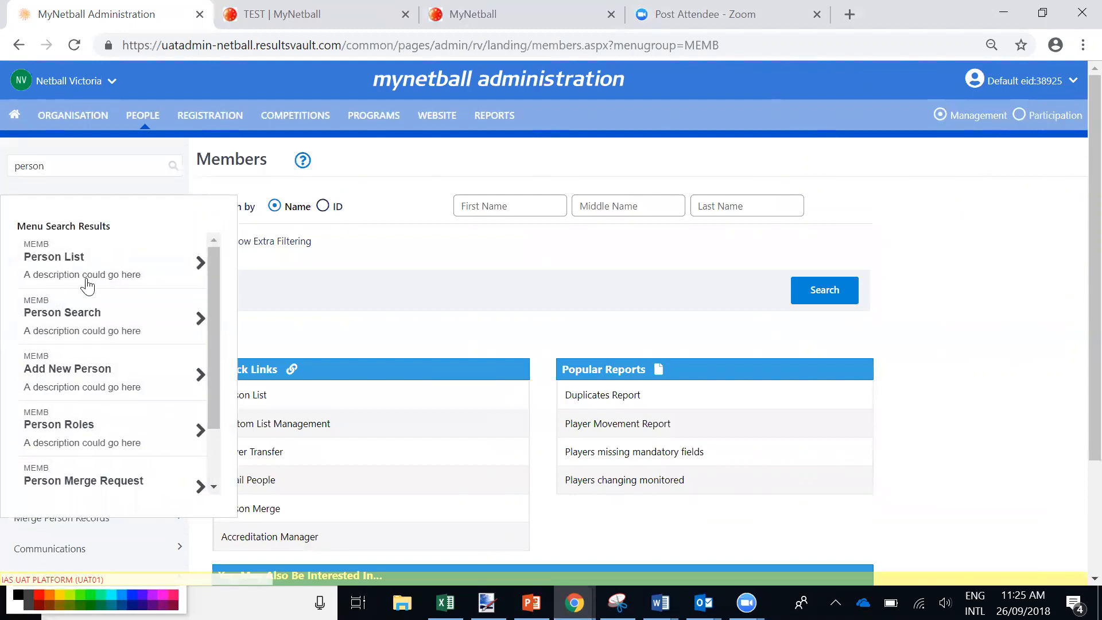
scroll(87, 342, "down", 2)
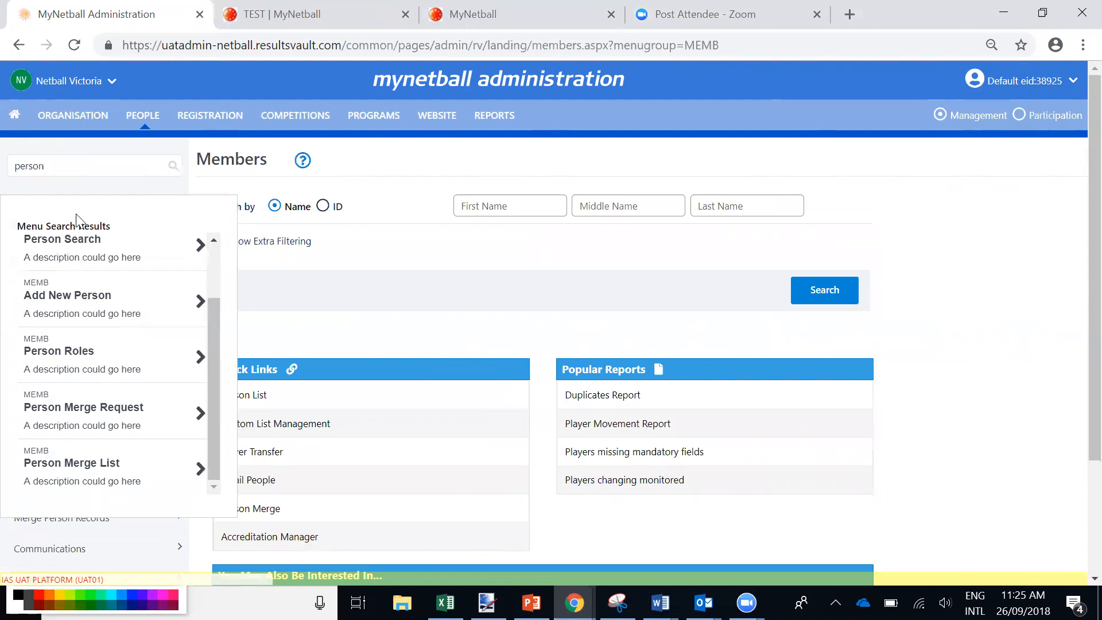
left_click(80, 184)
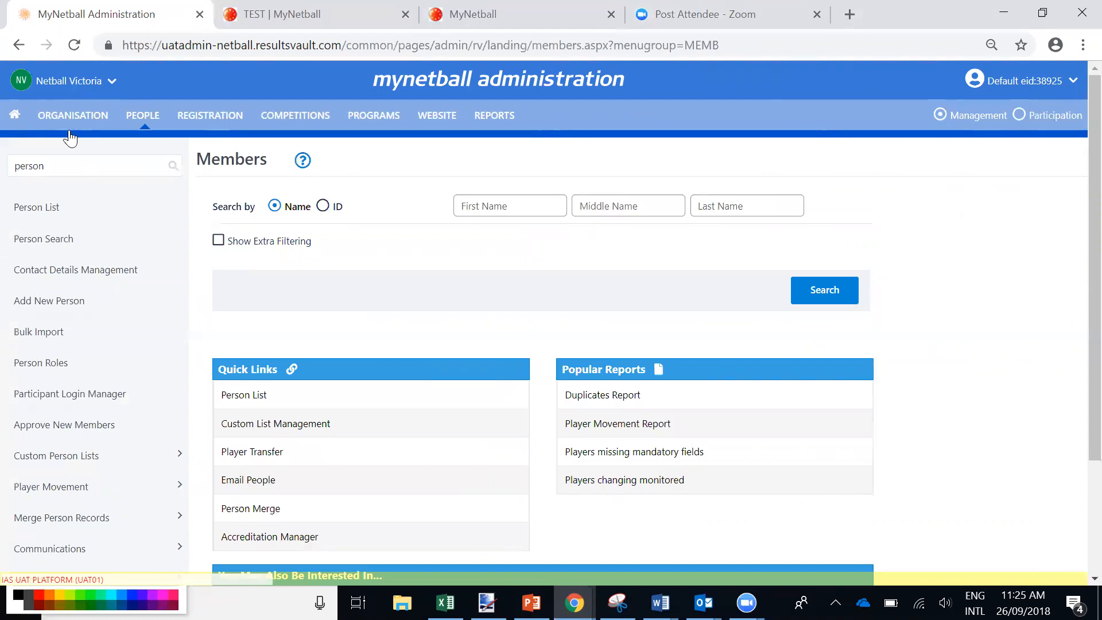
- Search for organisations matching "aber" in the organisation switcher without changing the administering organisation
left_click(96, 89)
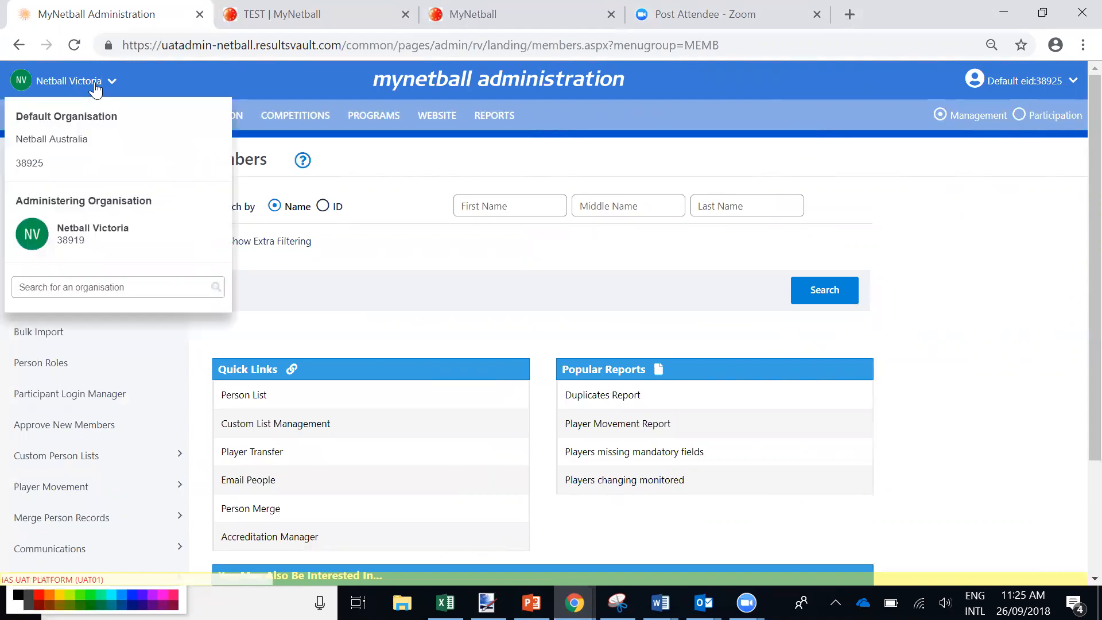
left_click(96, 287)
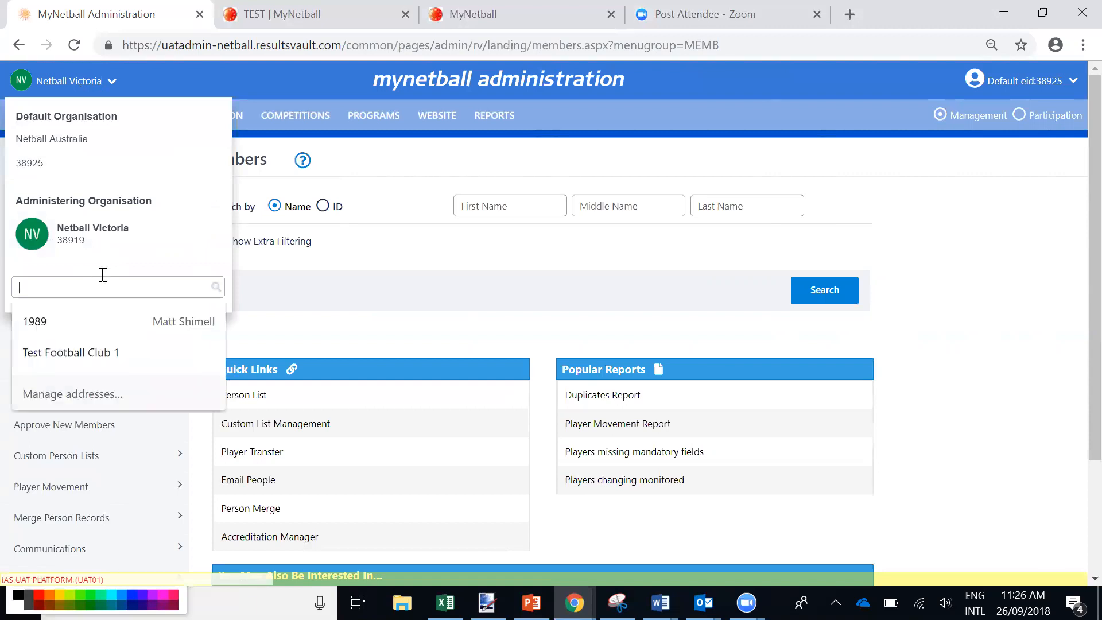
type("aber")
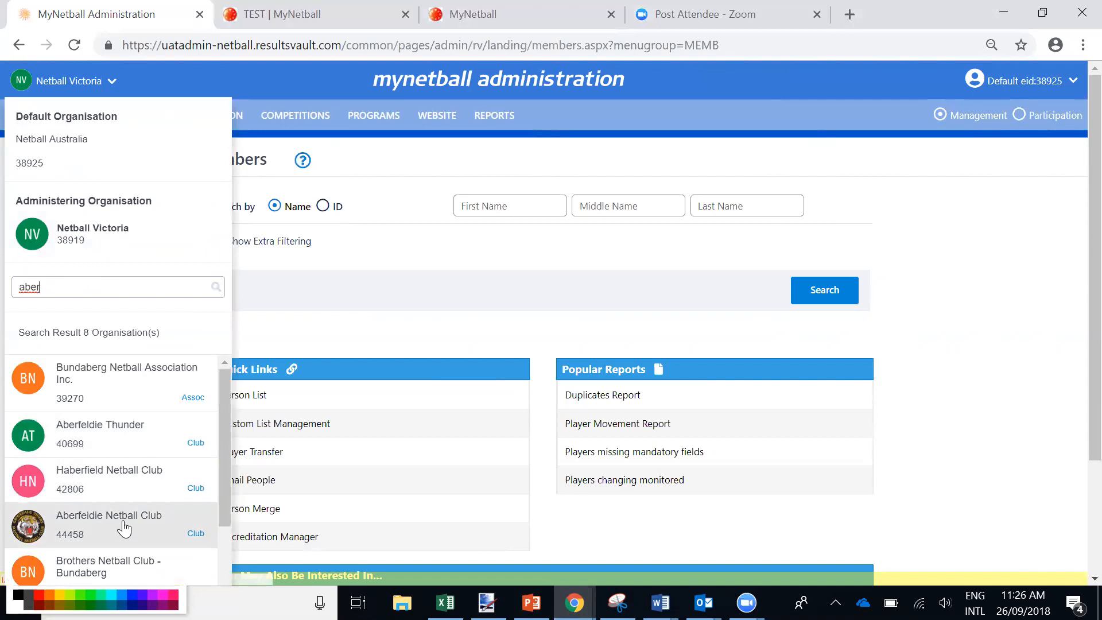
left_click(403, 262)
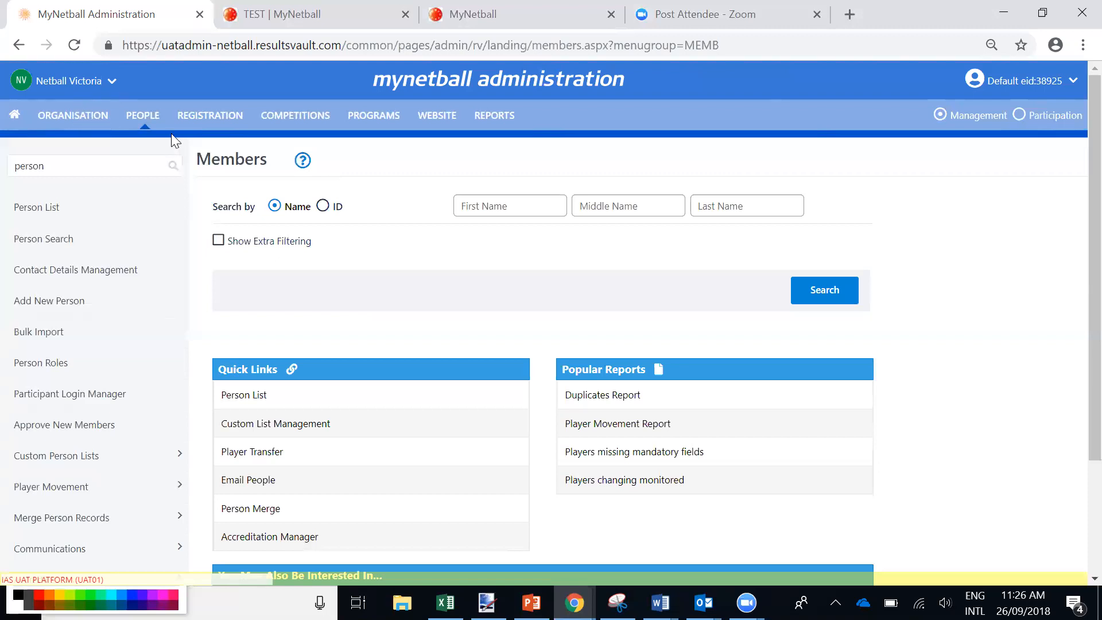
- Return to the home dashboard and examine the participant charts, tasks, system updates, support links and notices
left_click(15, 118)
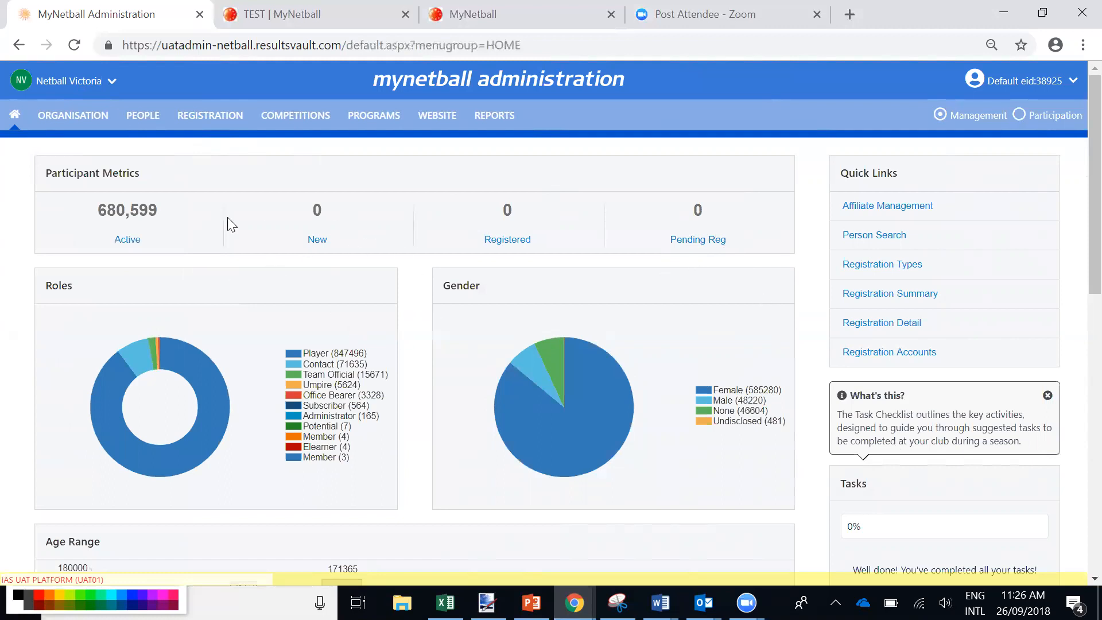
scroll(430, 361, "down", 2)
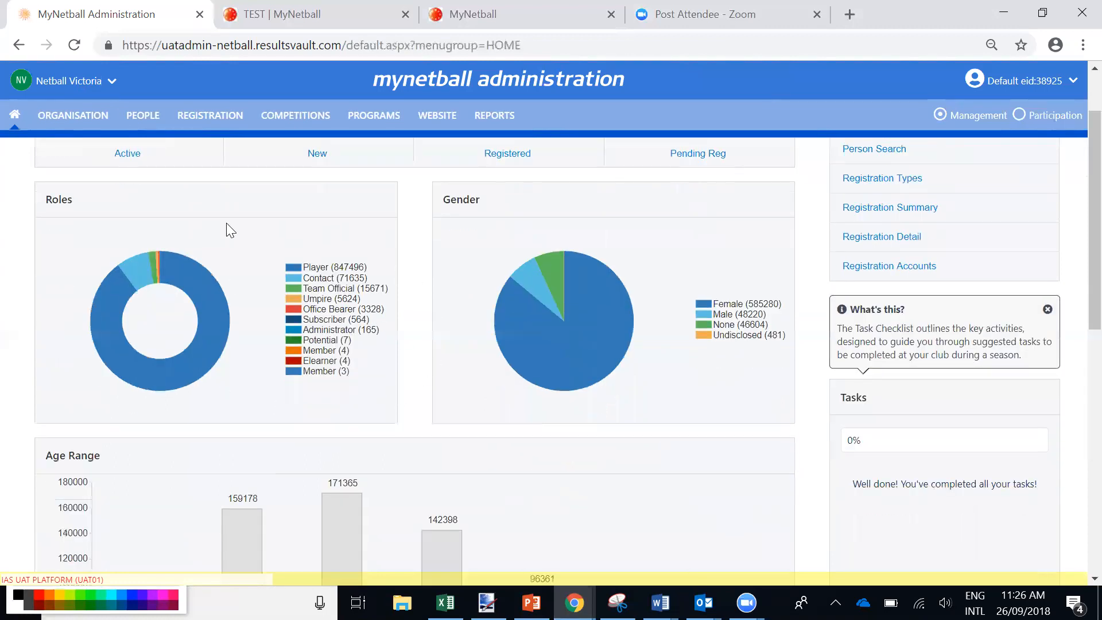
scroll(226, 230, "up", 2)
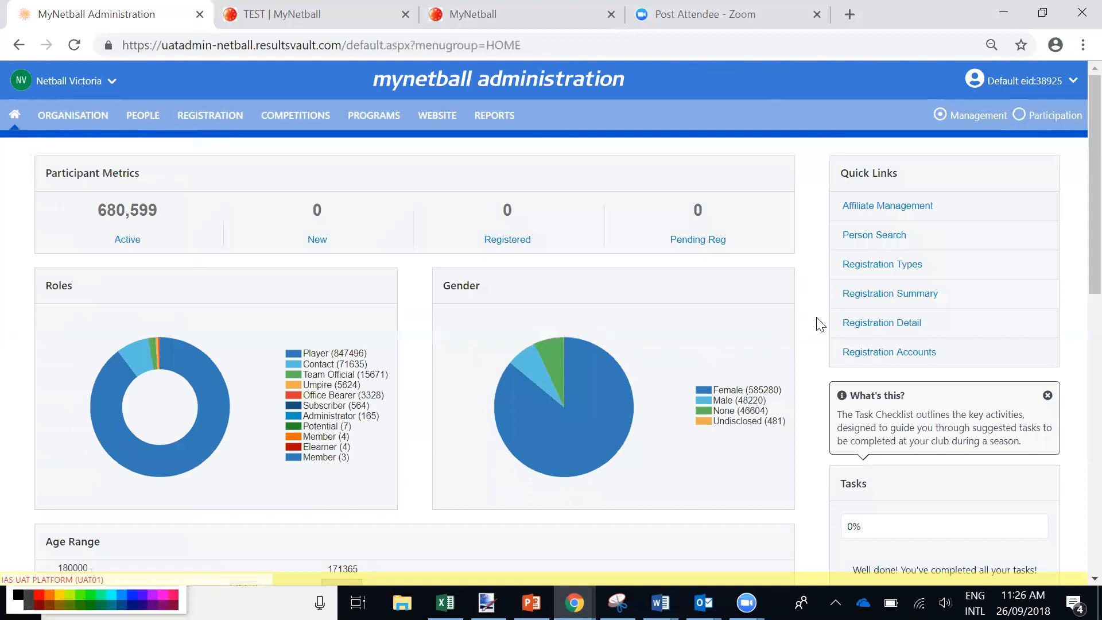
scroll(819, 325, "down", 3)
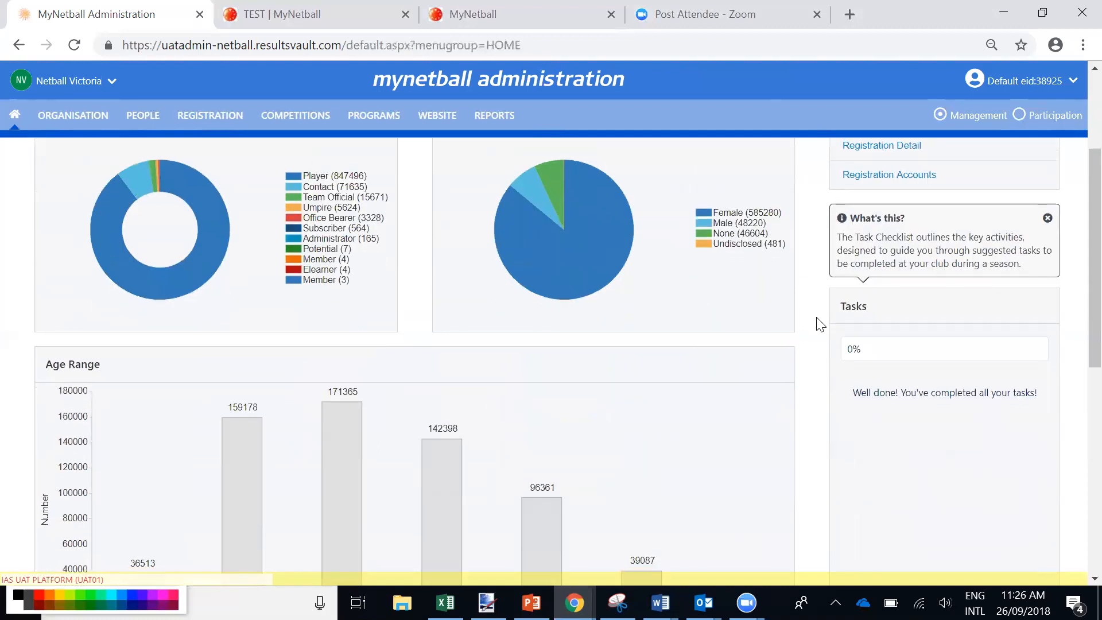
scroll(819, 323, "down", 2)
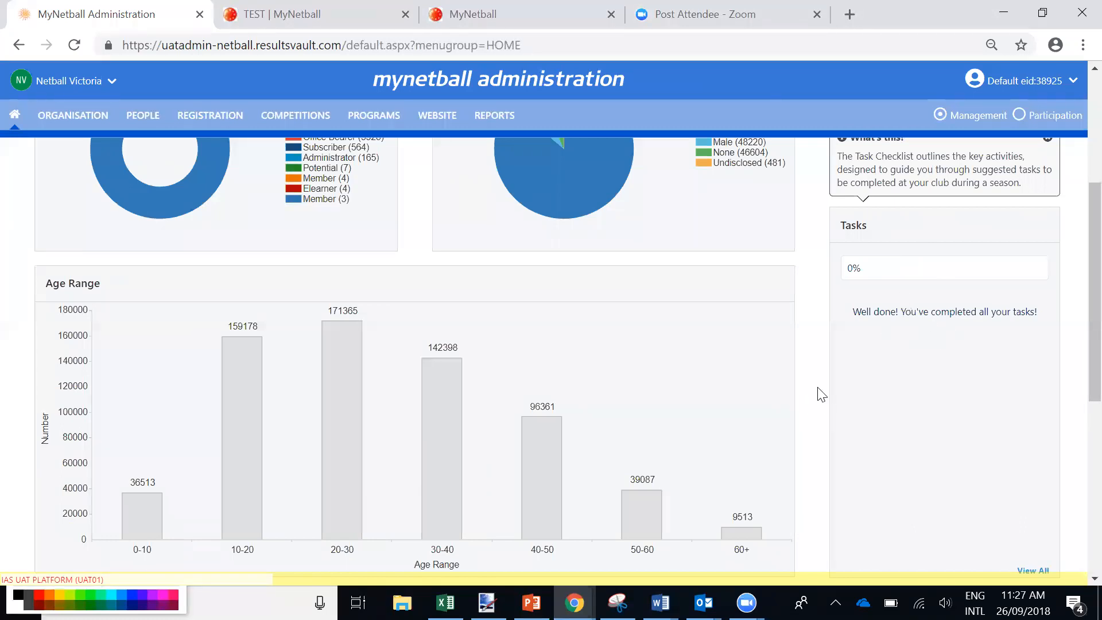
scroll(694, 336, "down", 1)
scroll(697, 343, "down", 3)
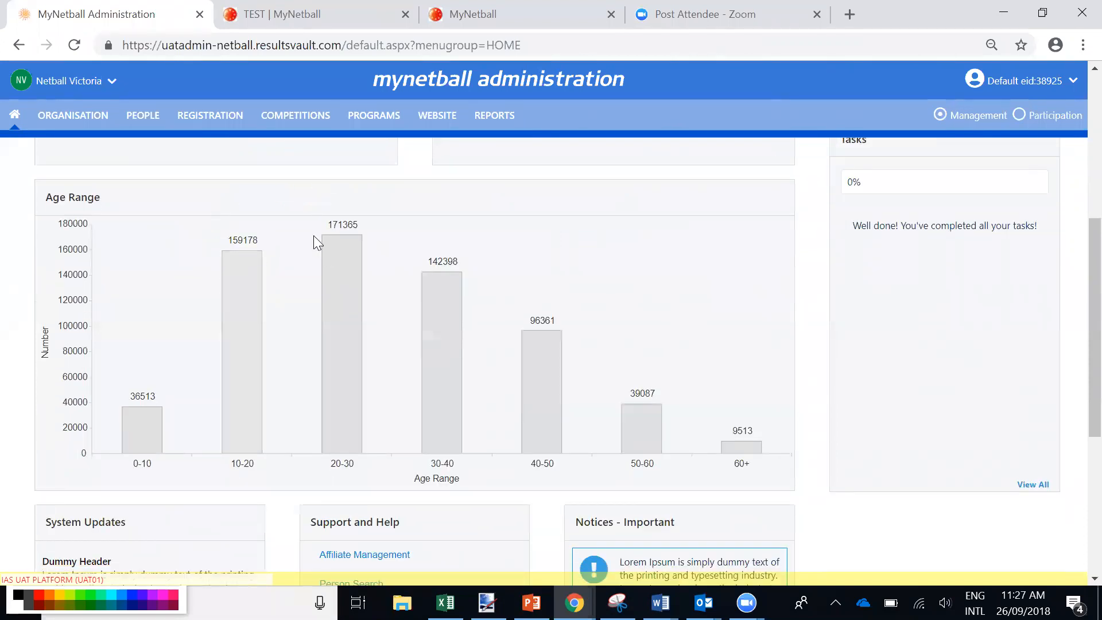
scroll(280, 228, "down", 2)
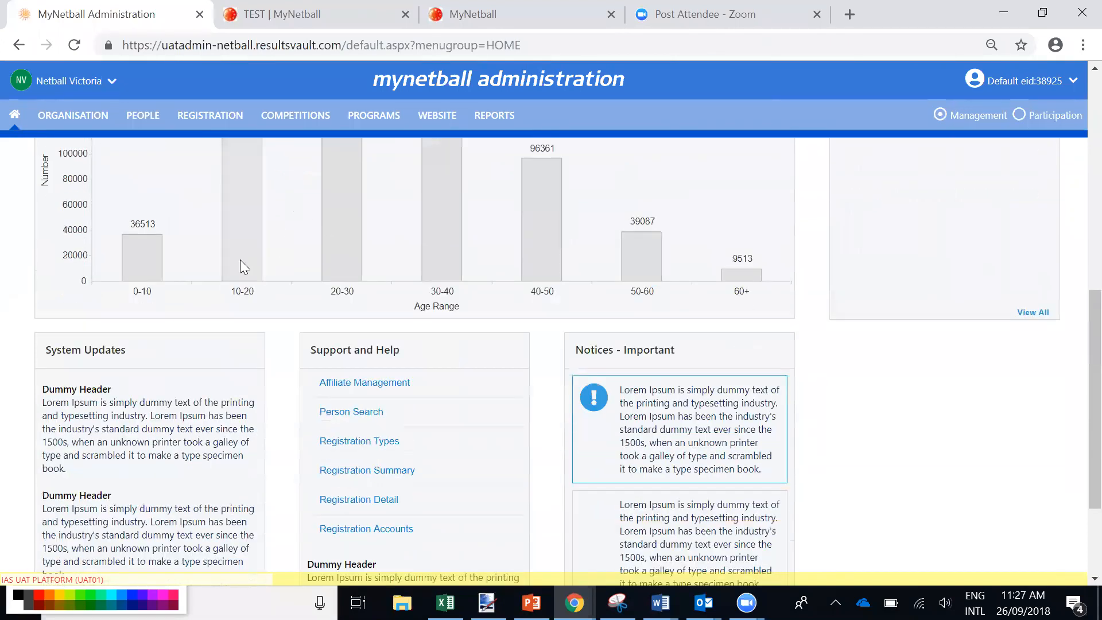
scroll(165, 288, "down", 1)
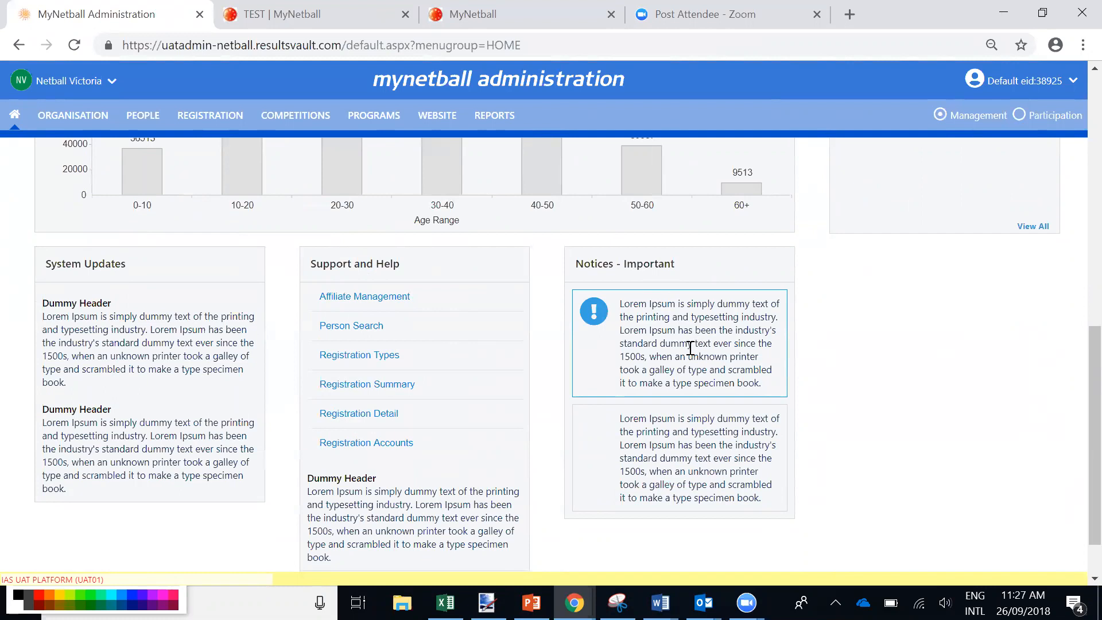
scroll(691, 370, "down", 2)
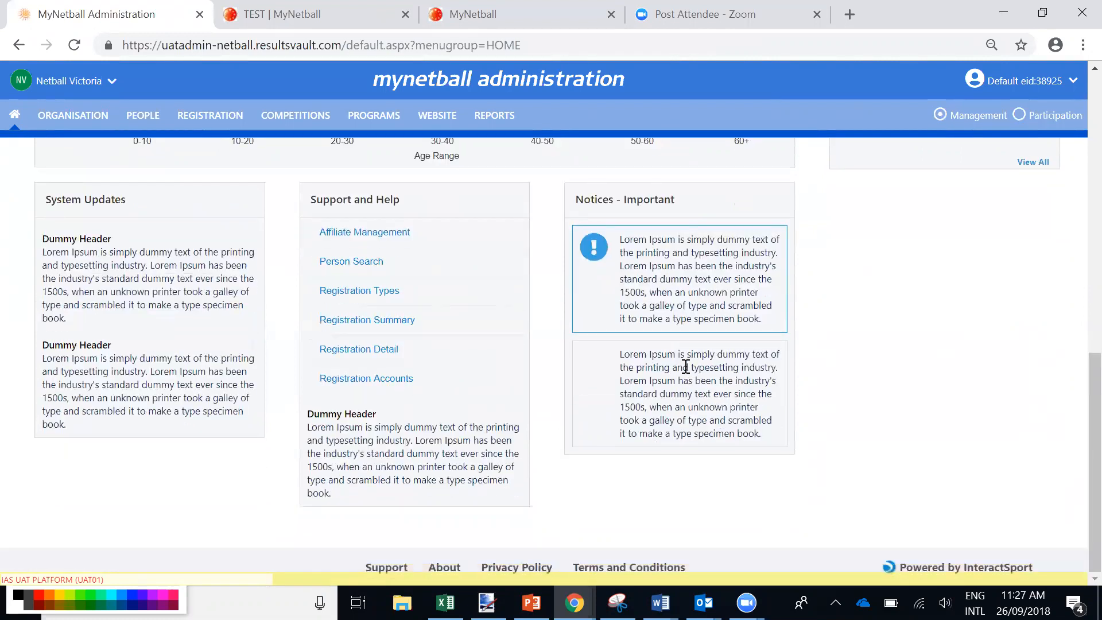
scroll(686, 366, "up", 10)
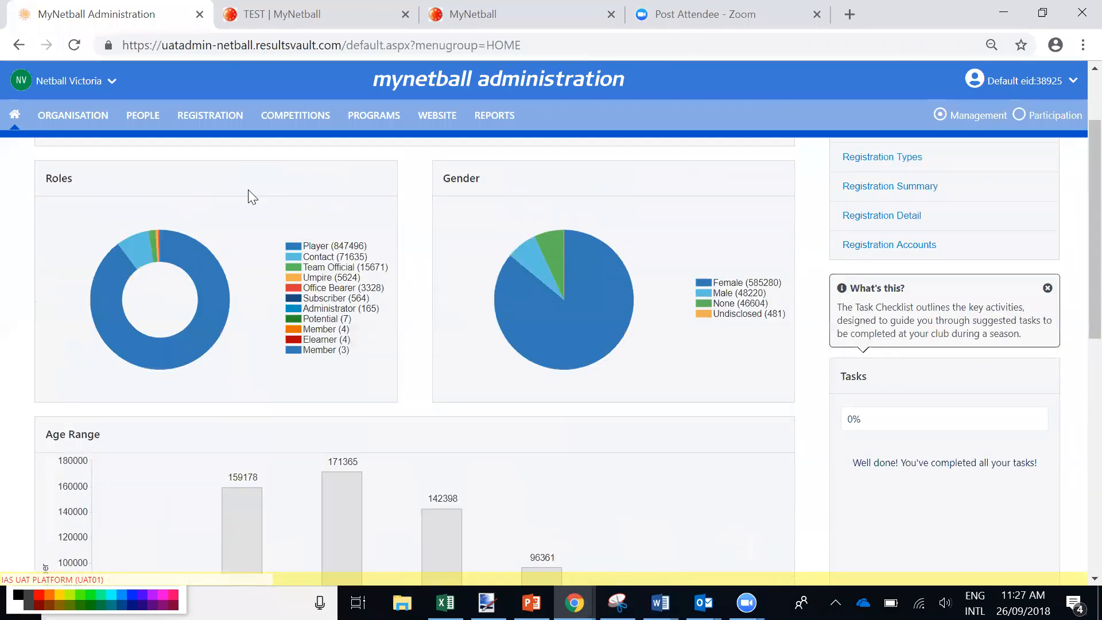
scroll(248, 190, "up", 2)
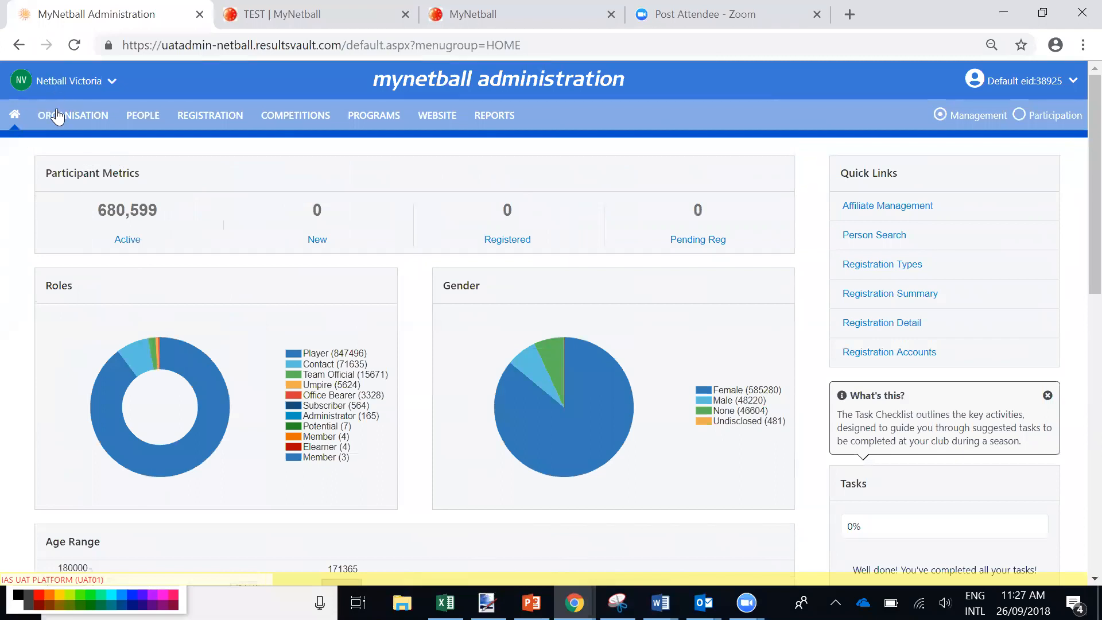
- Open the Organisation Details page in the Organisation section and examine its general fields, such as type, name and website URL
left_click(82, 123)
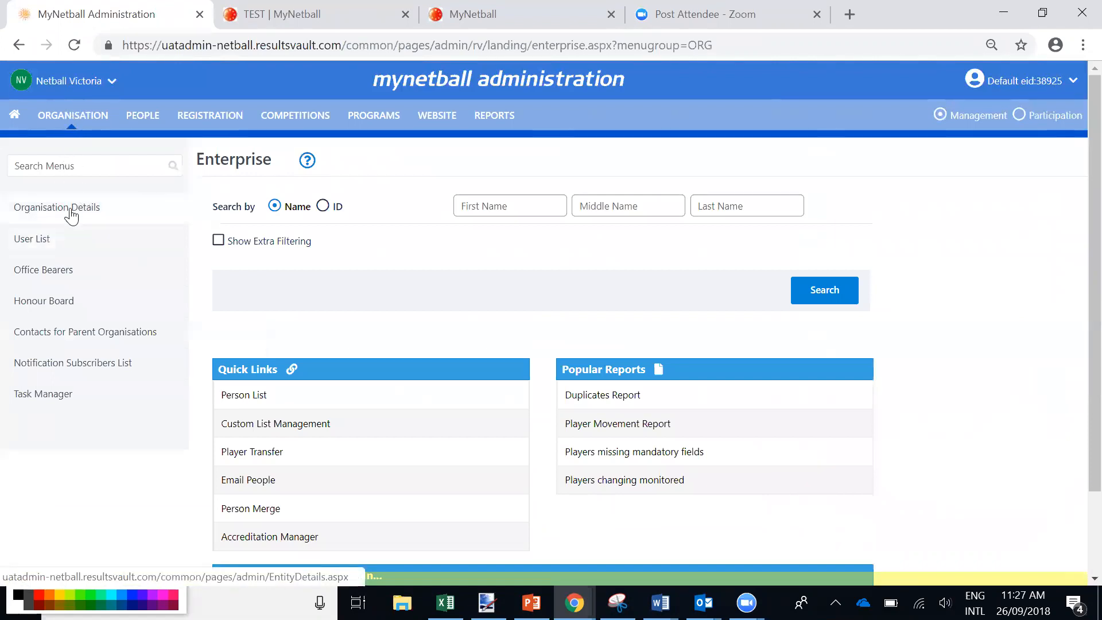
left_click(70, 210)
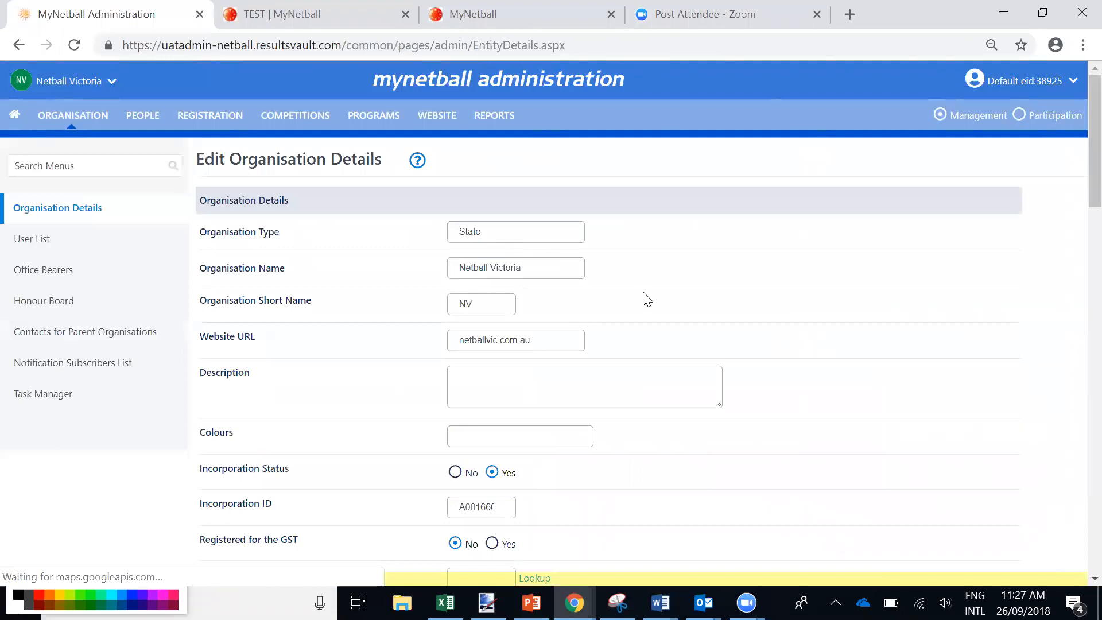
scroll(522, 244, "down", 1)
scroll(522, 243, "up", 1)
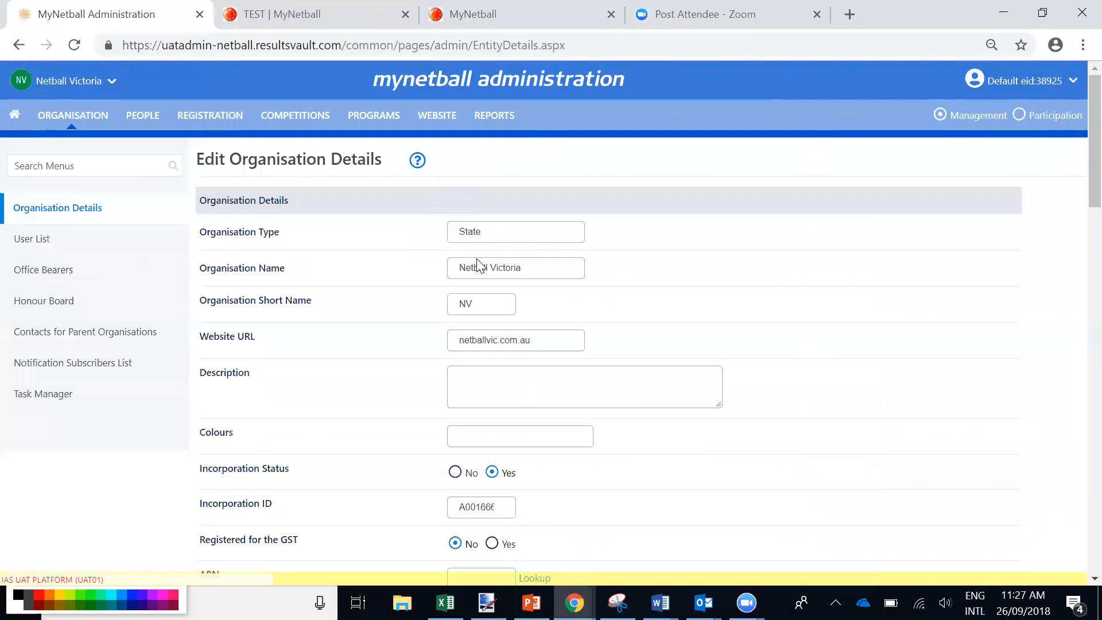
scroll(509, 344, "down", 1)
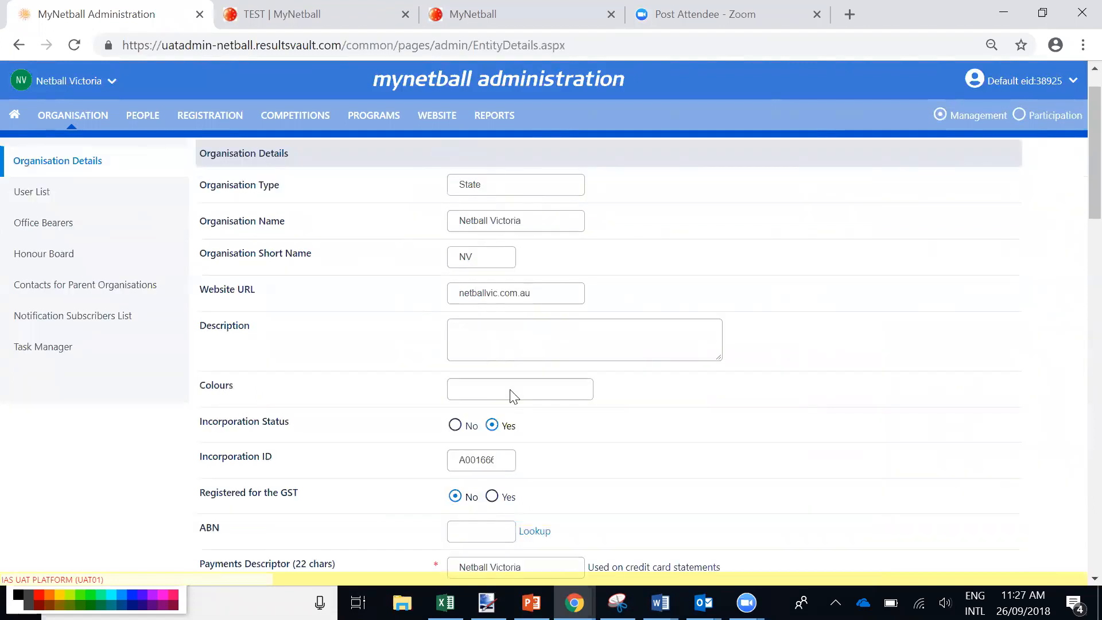
scroll(492, 383, "up", 1)
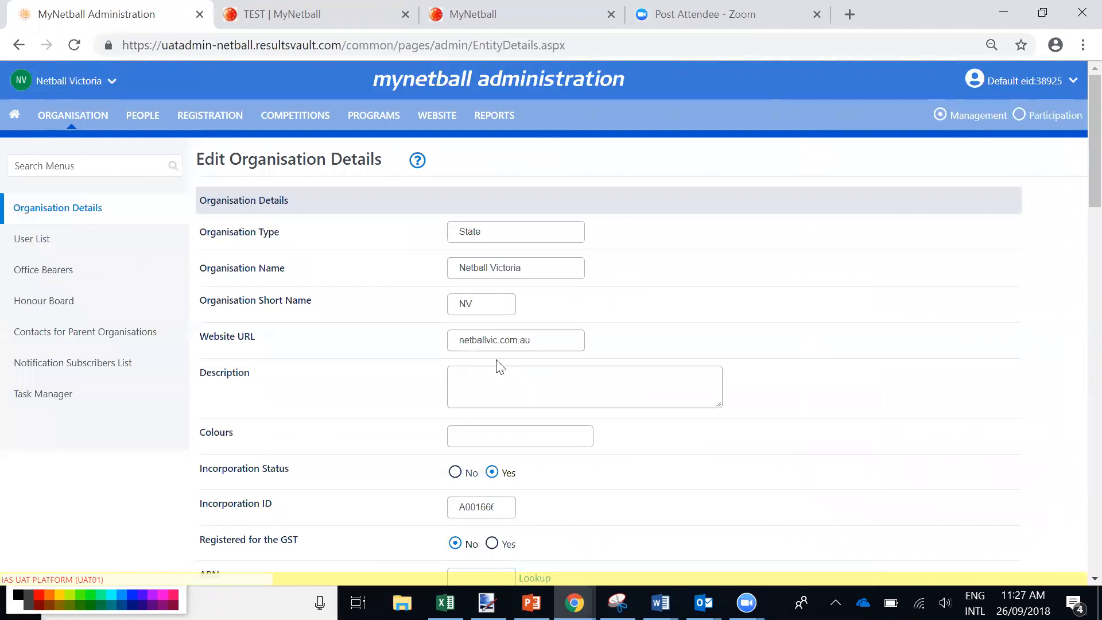
- Review the payments descriptor, social media, contact, home venue, settings and logo sections of the organisation details
scroll(518, 264, "down", 3)
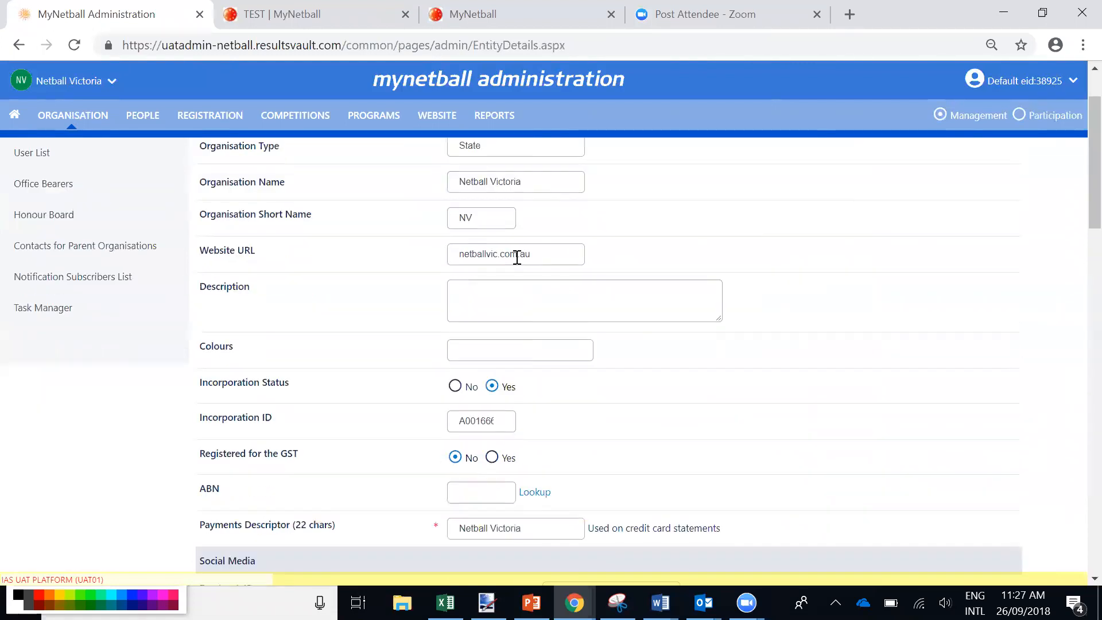
scroll(516, 256, "down", 4)
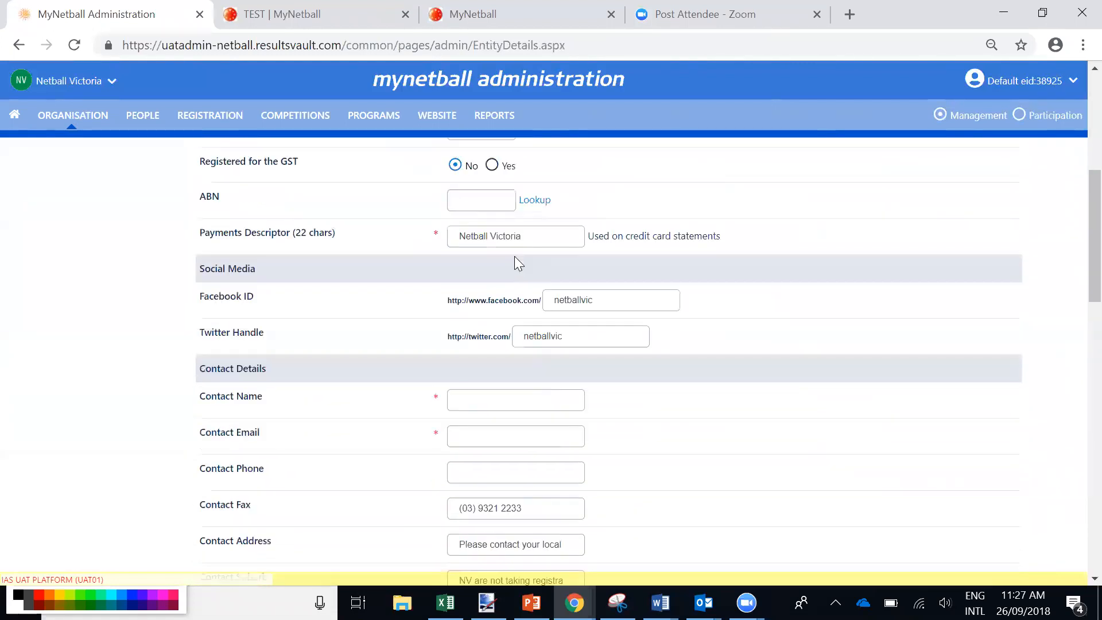
scroll(516, 256, "down", 6)
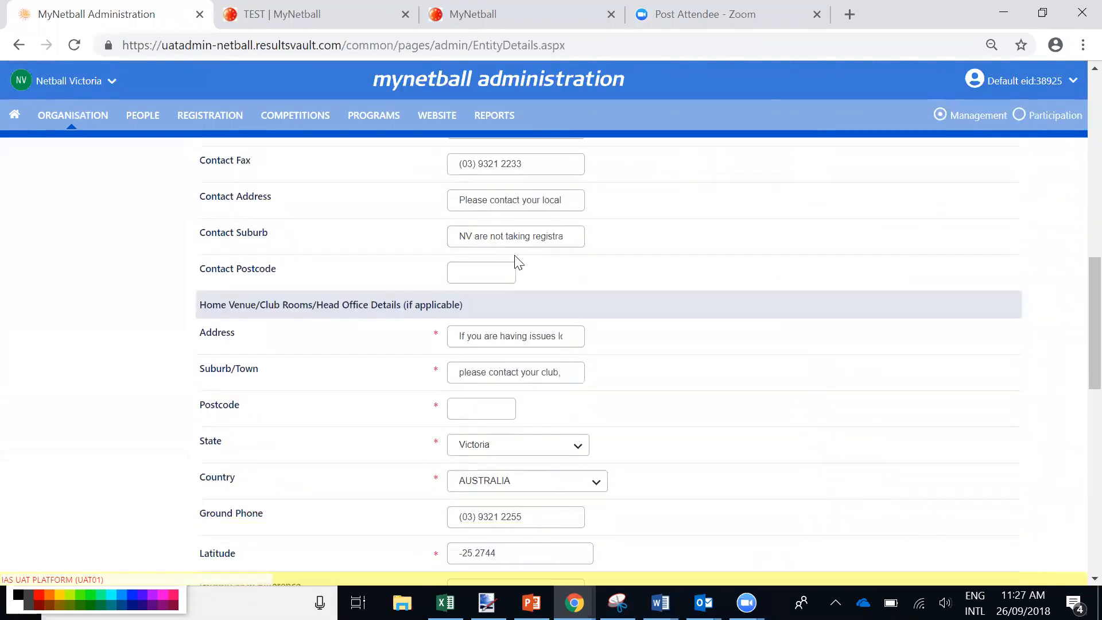
scroll(516, 261, "down", 4)
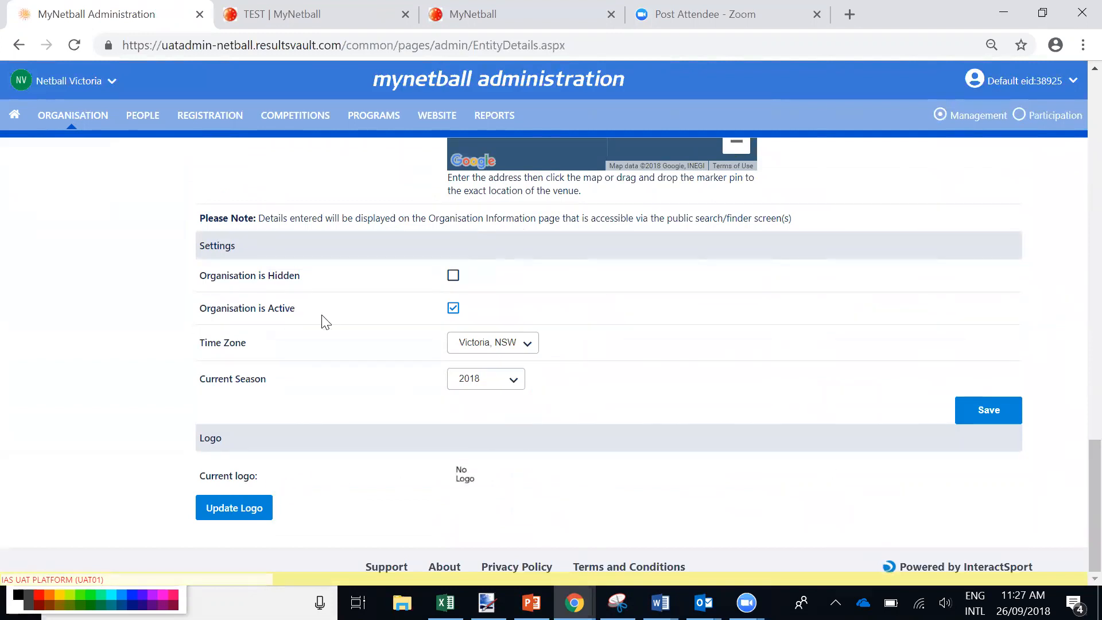
scroll(316, 313, "up", 2)
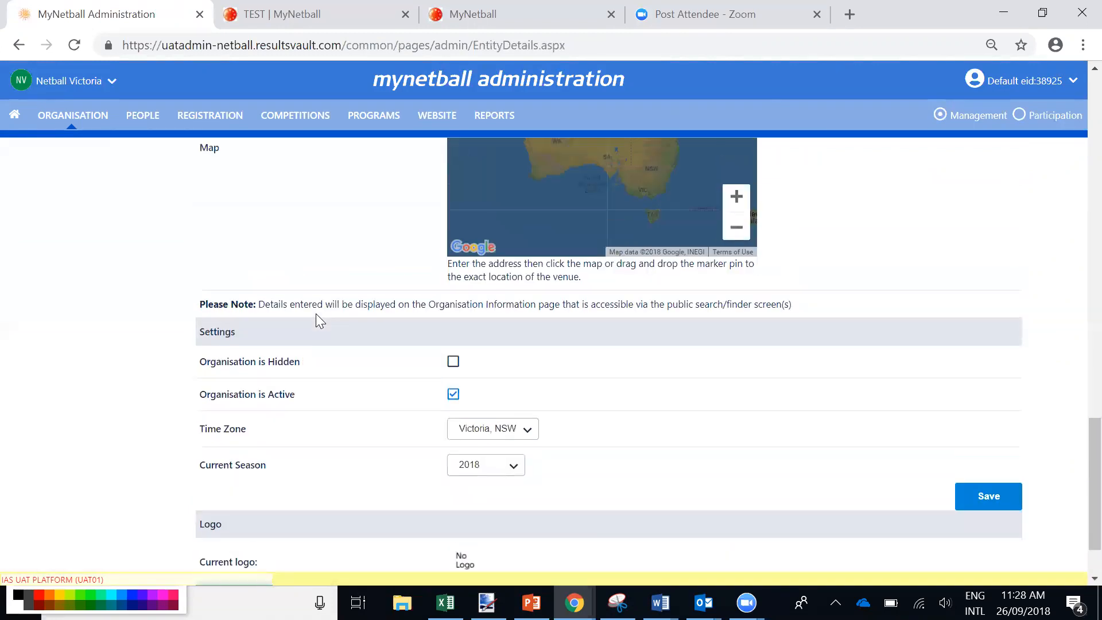
scroll(316, 314, "down", 2)
scroll(315, 313, "up", 13)
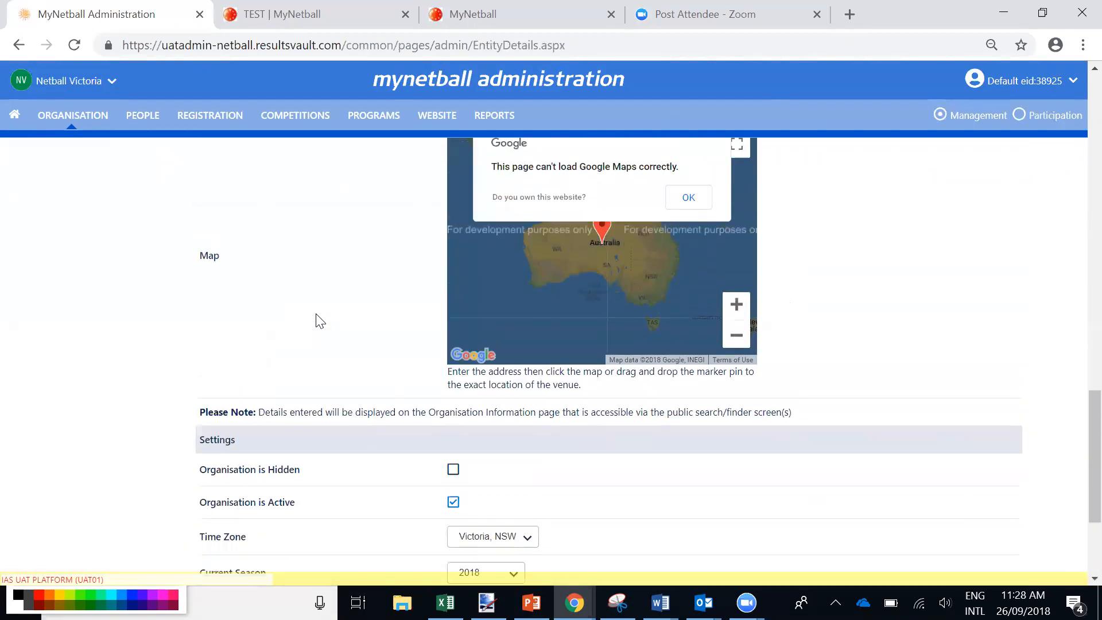
scroll(178, 152, "up", 5)
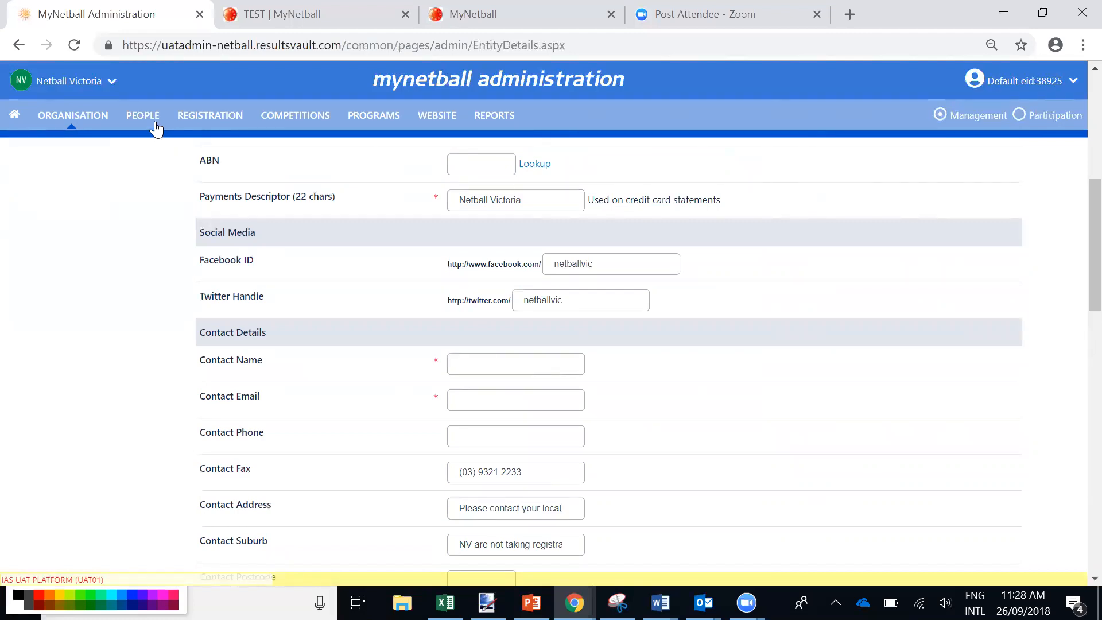
- Open the Person List in the People section and examine its role selection and advanced search filters
left_click(151, 121)
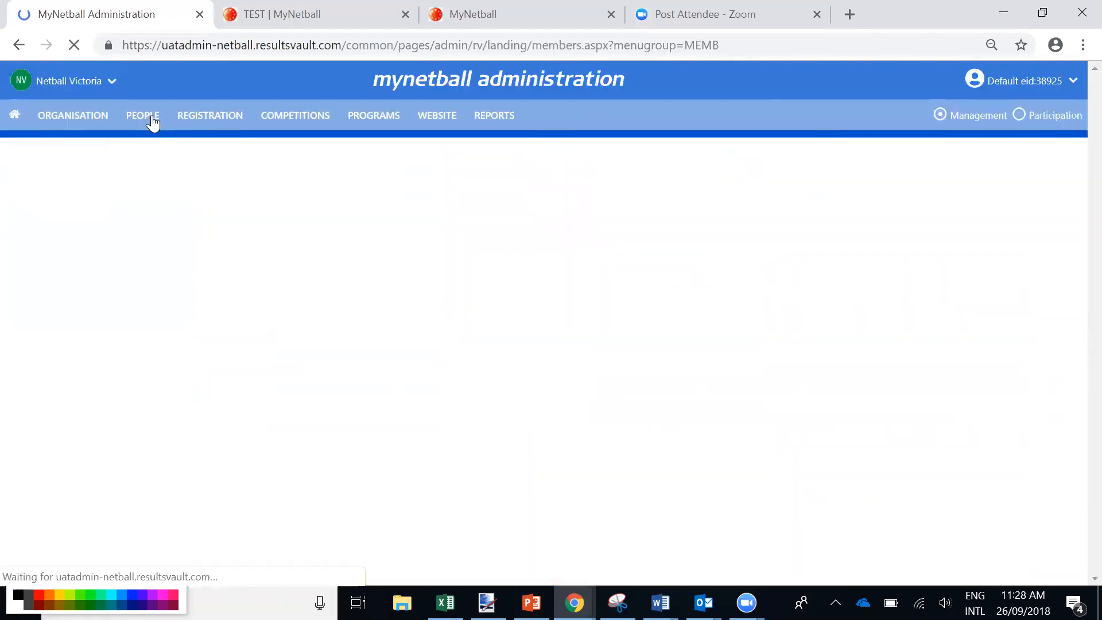
scroll(103, 263, "down", 2)
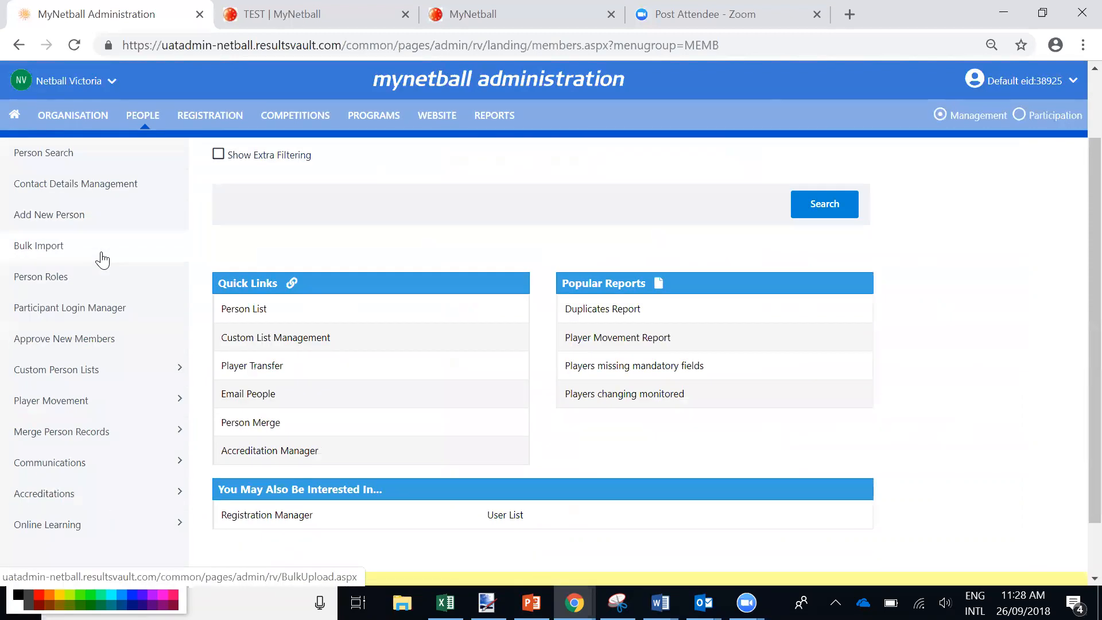
scroll(101, 248, "up", 2)
left_click(52, 211)
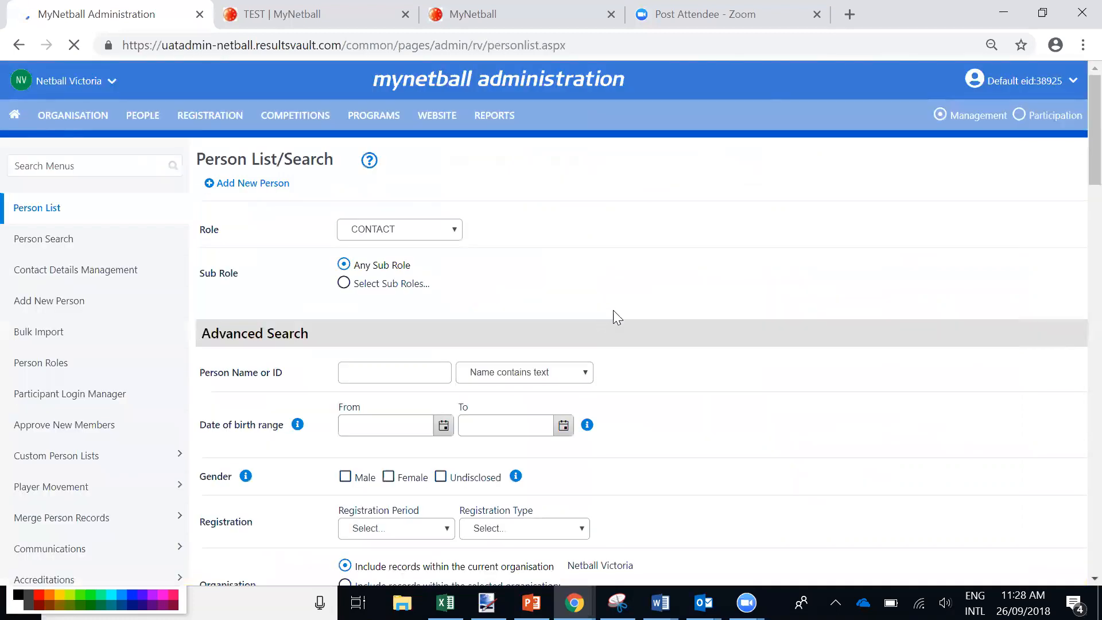
left_click(459, 340)
scroll(465, 316, "down", 1)
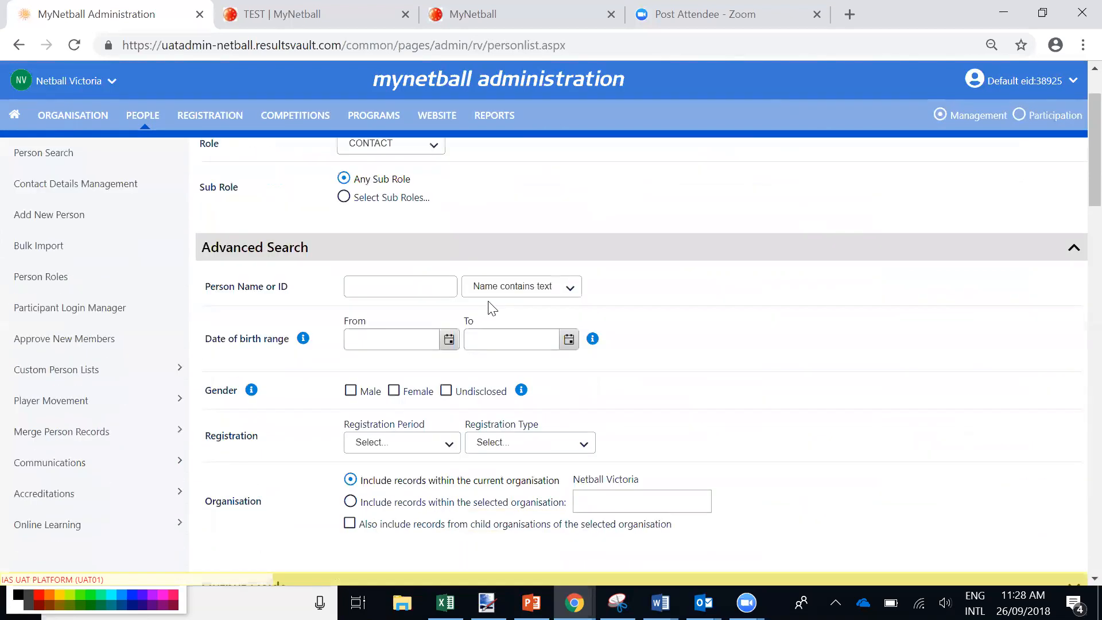
scroll(635, 330, "down", 1)
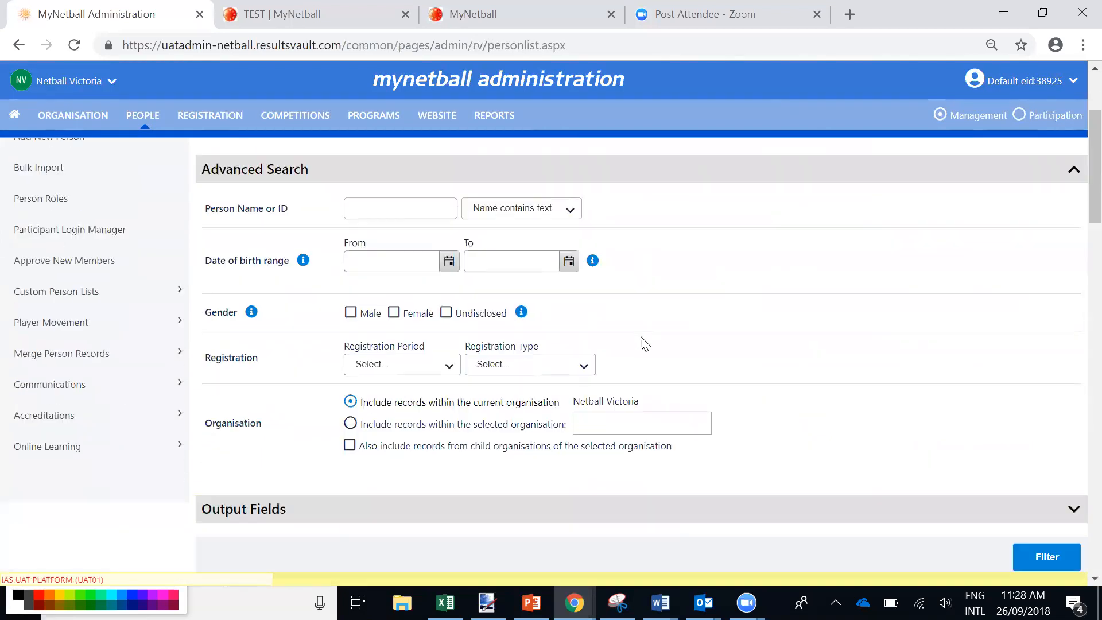
scroll(660, 368, "down", 1)
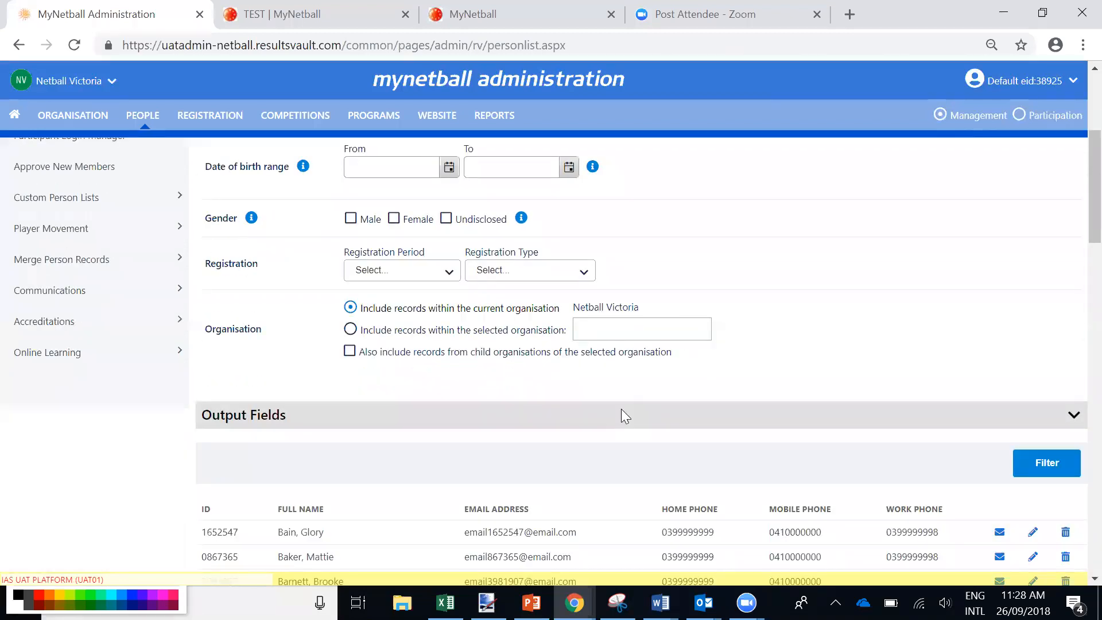
- Expand the Output Fields of the person list and look over the available fields and the listed person records
left_click(620, 409)
scroll(632, 410, "down", 1)
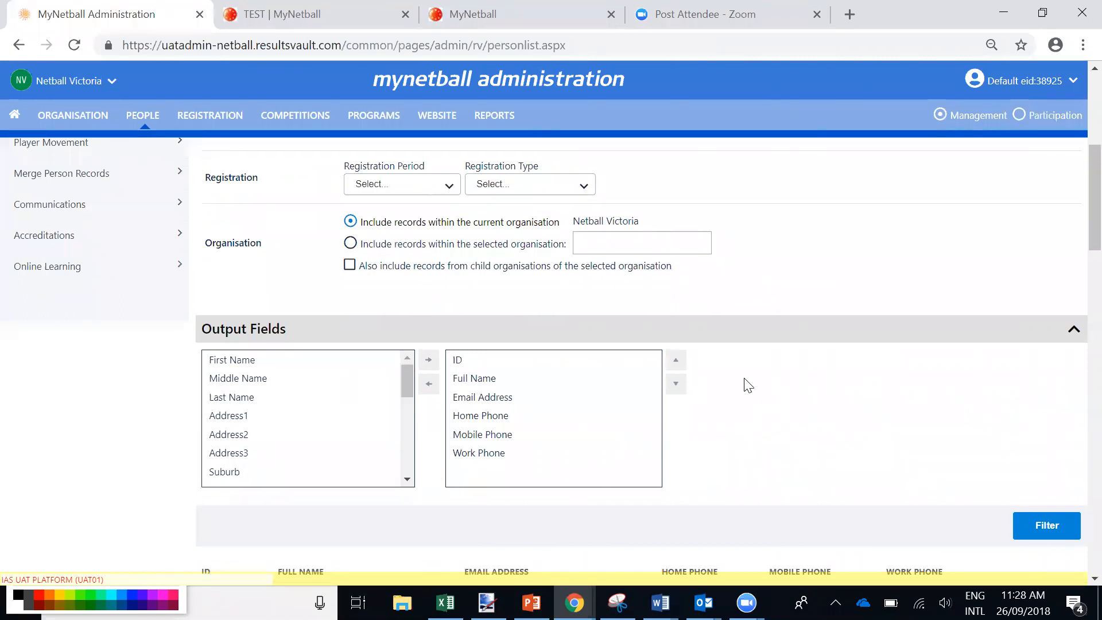
scroll(748, 385, "down", 2)
scroll(752, 339, "down", 5)
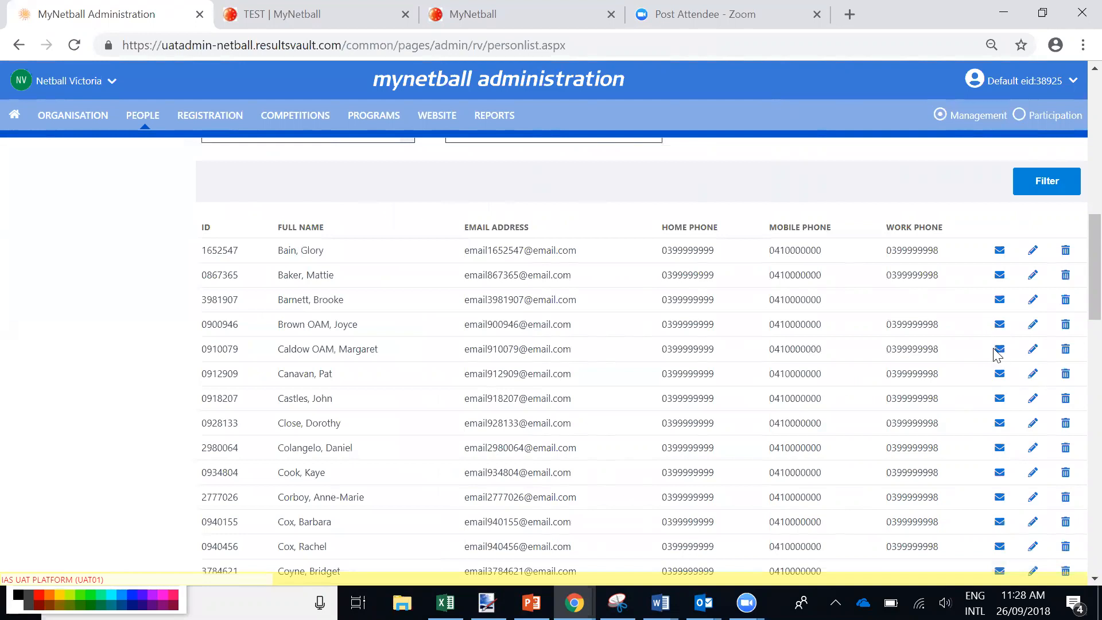
scroll(962, 361, "up", 10)
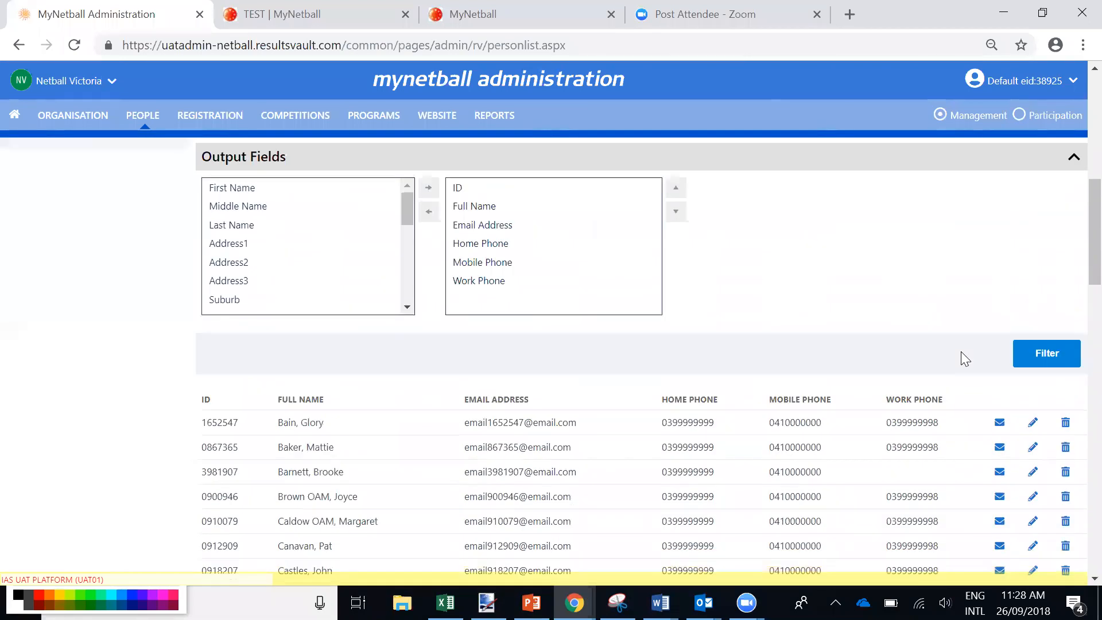
scroll(963, 359, "up", 2)
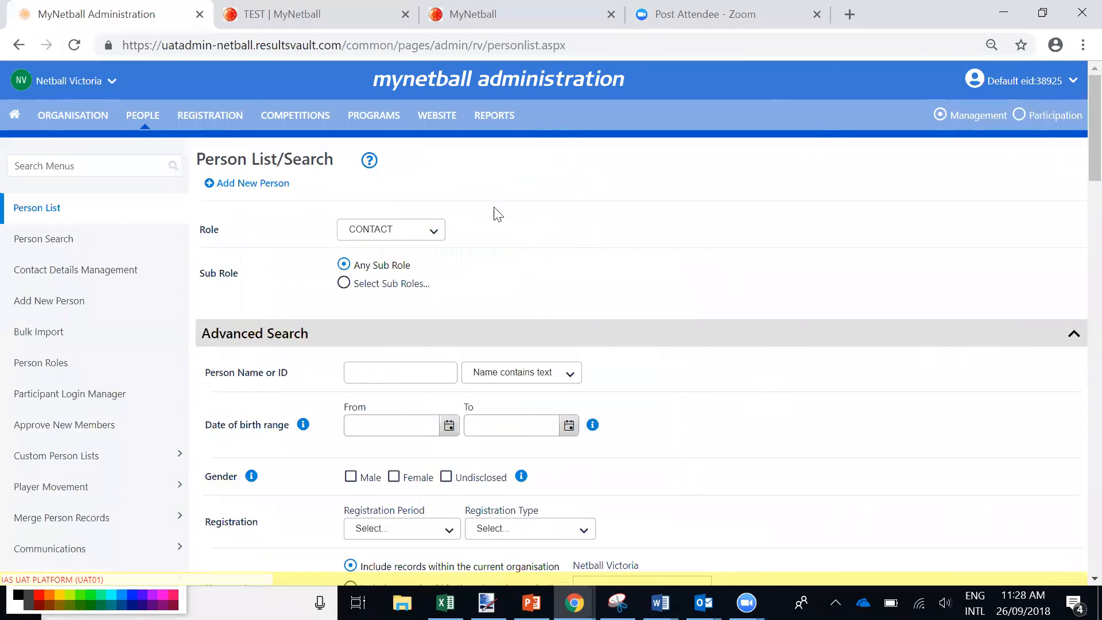
- Open Add New Person and search for an existing record by the person's first and last name
left_click(62, 307)
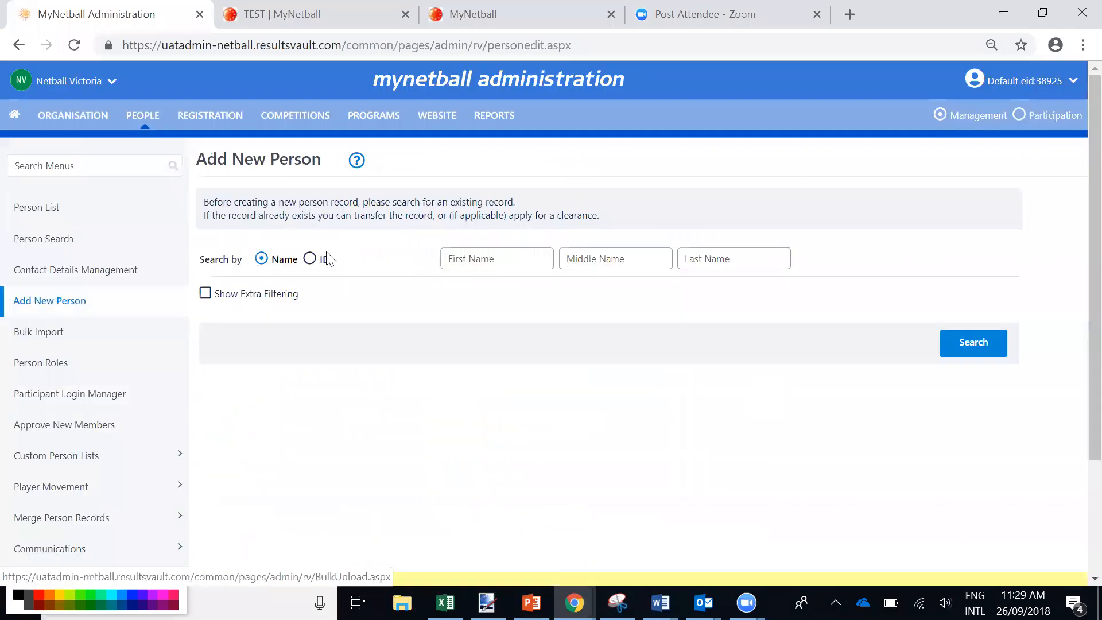
left_click(456, 259)
type("bob")
key("Tab")
key("Tab")
type("smith")
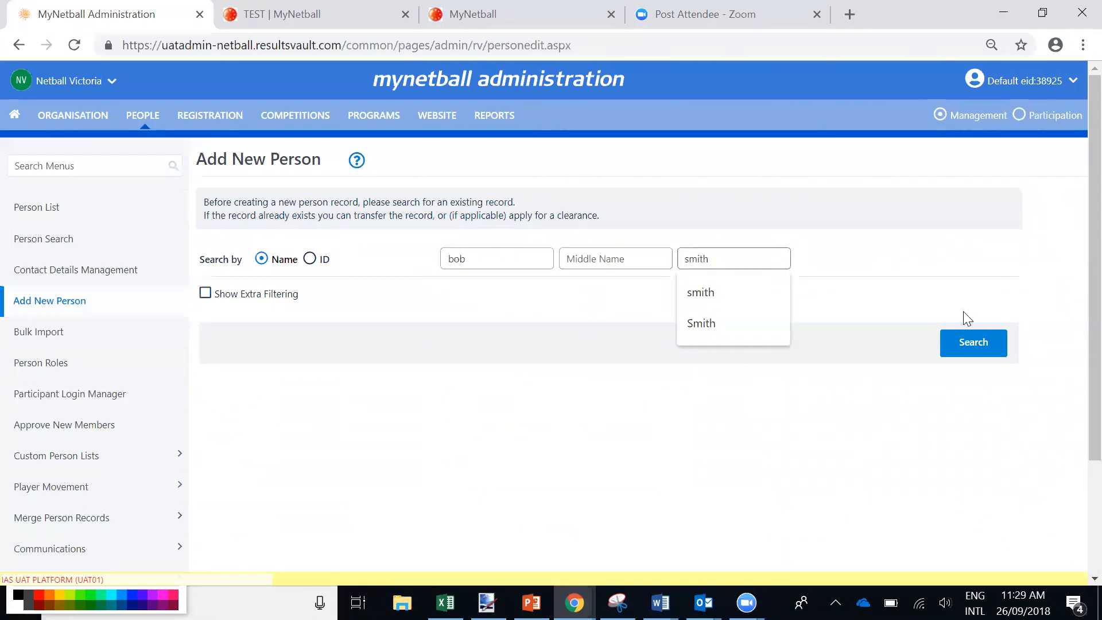
left_click(981, 350)
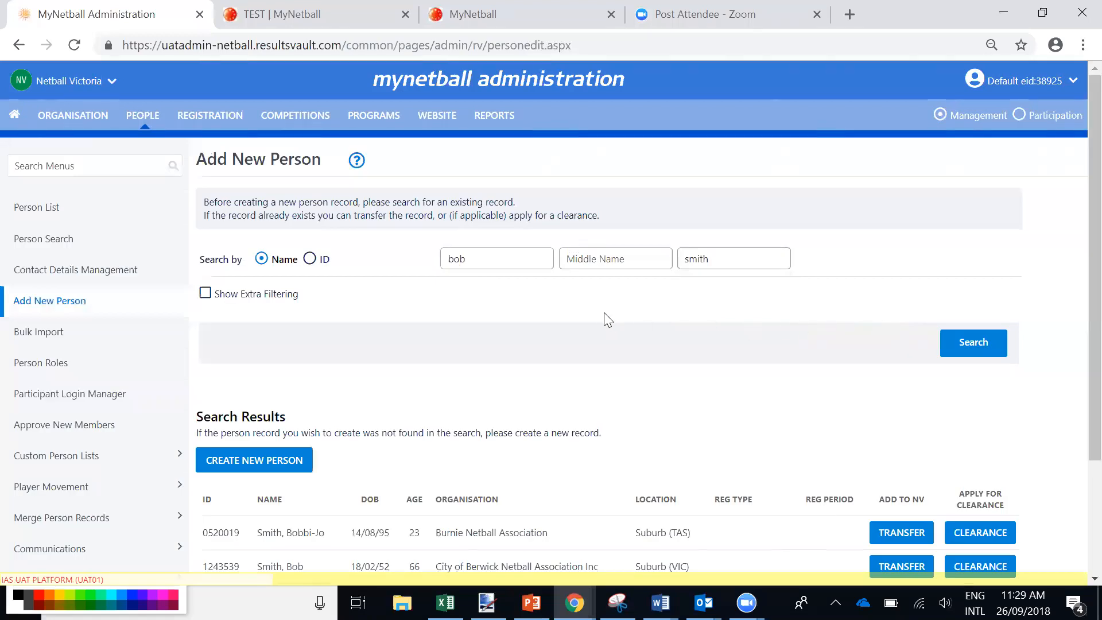
- Examine the matching person records and their transfer, clearance and new-person options
scroll(504, 299, "down", 2)
scroll(504, 299, "up", 2)
scroll(472, 305, "down", 2)
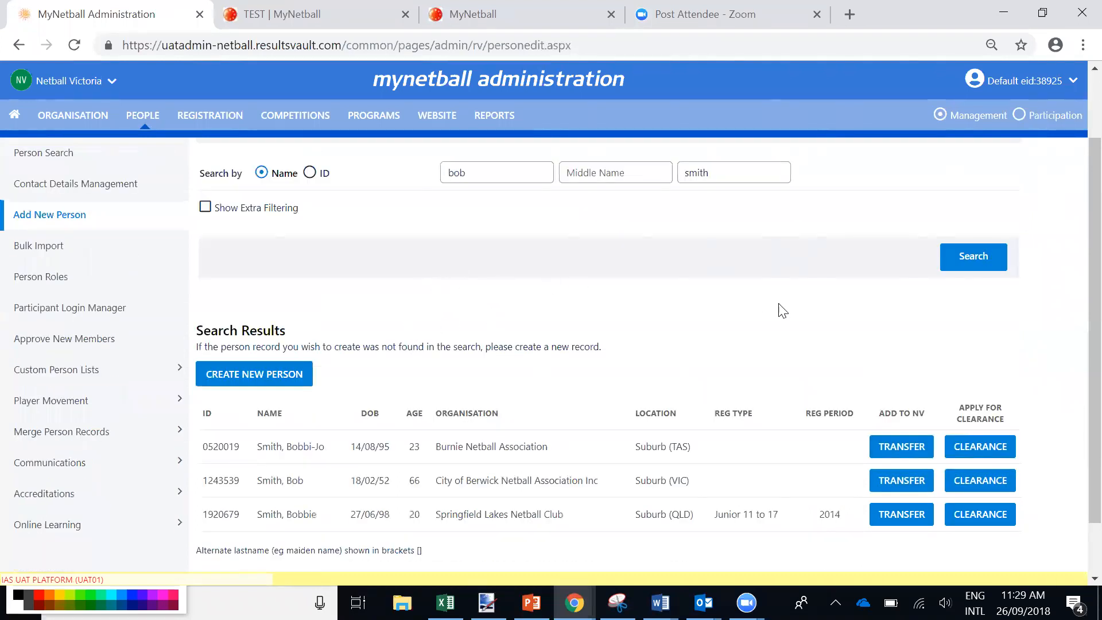
scroll(700, 379, "down", 1)
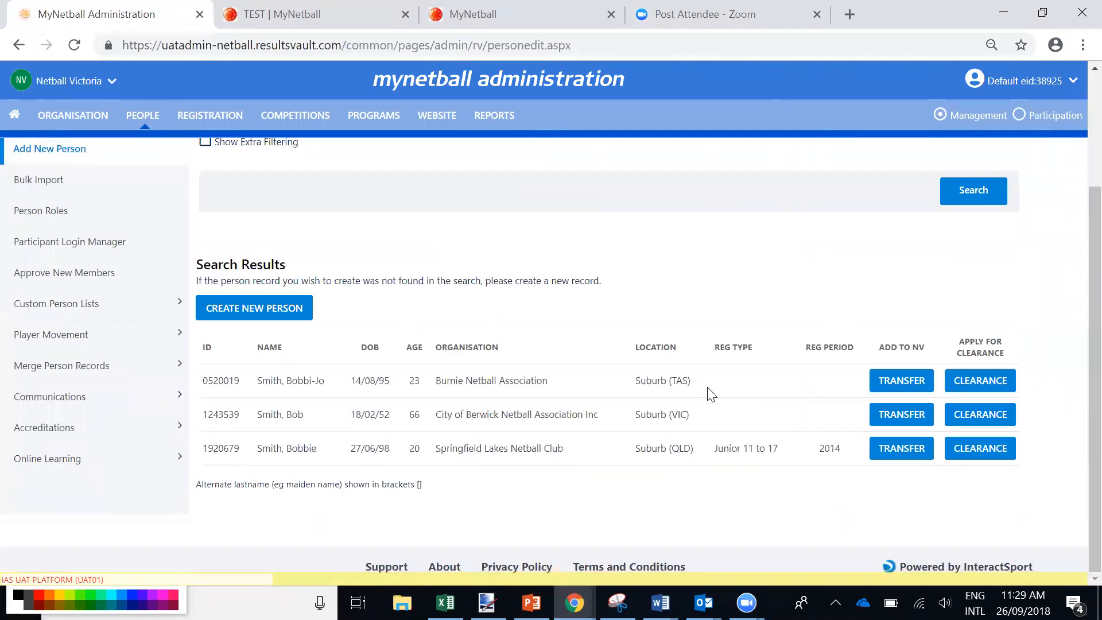
scroll(722, 445, "up", 2)
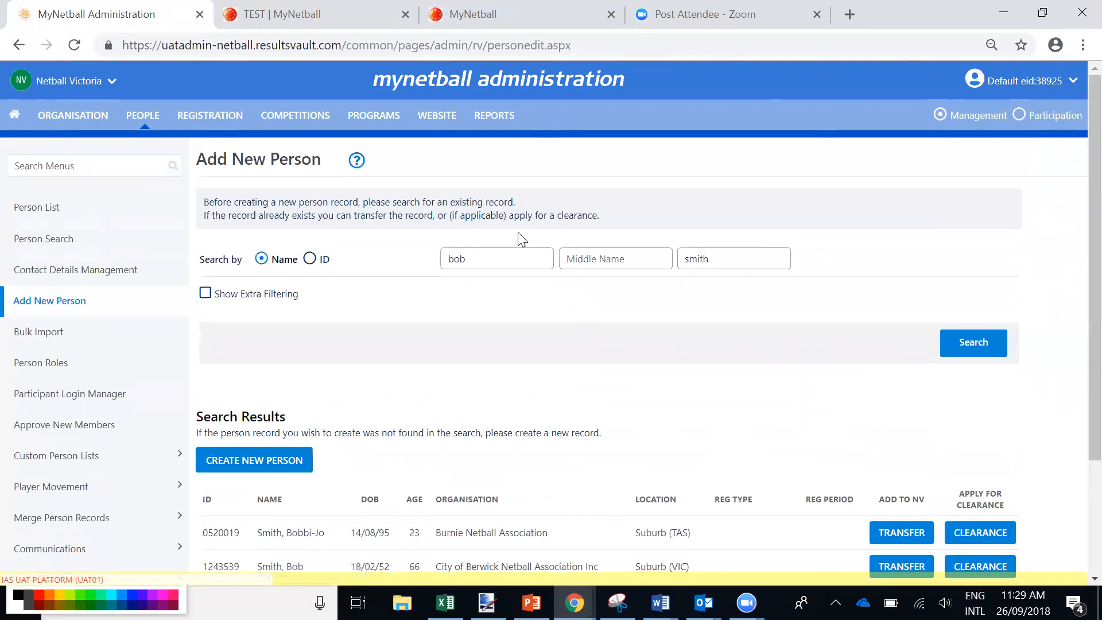
- Open Product Management in the Registration section and look over the membership signup products
left_click(223, 119)
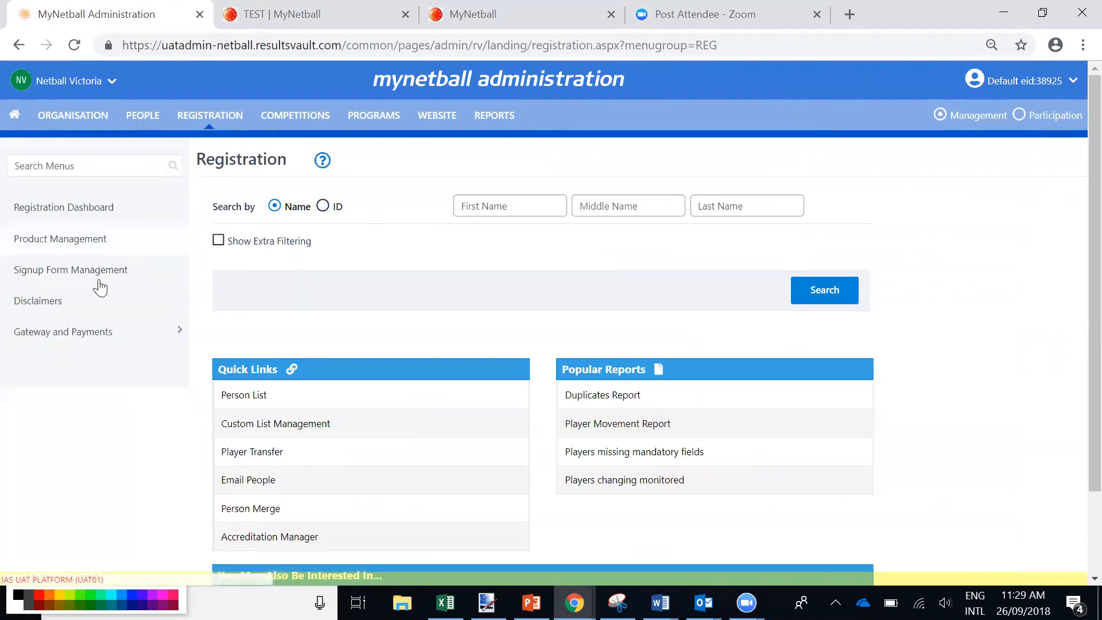
left_click(89, 241)
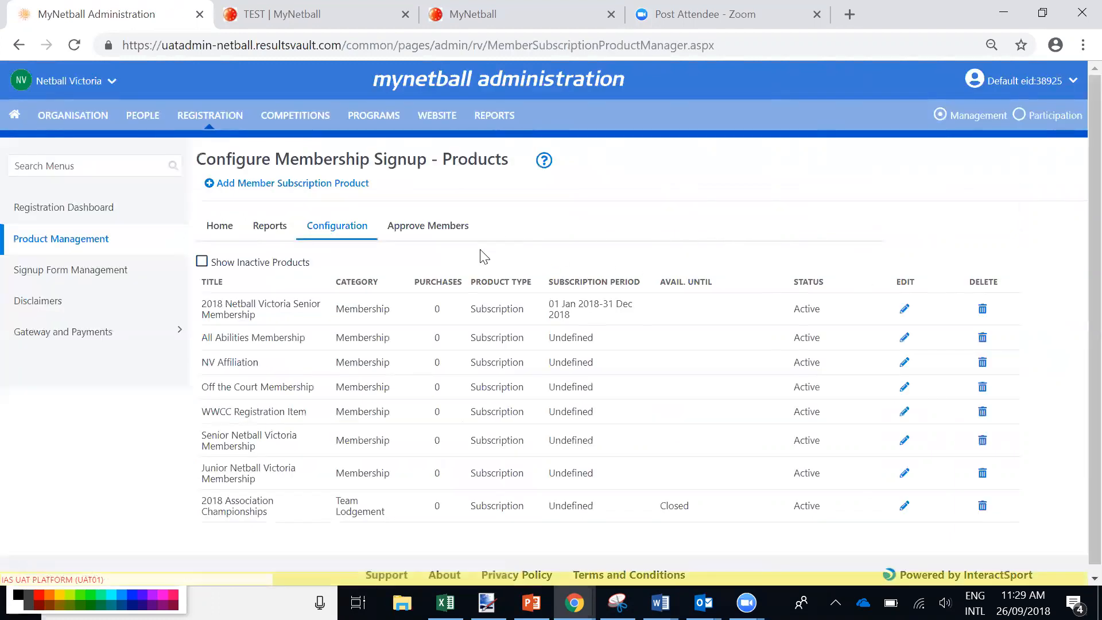
scroll(434, 268, "down", 1)
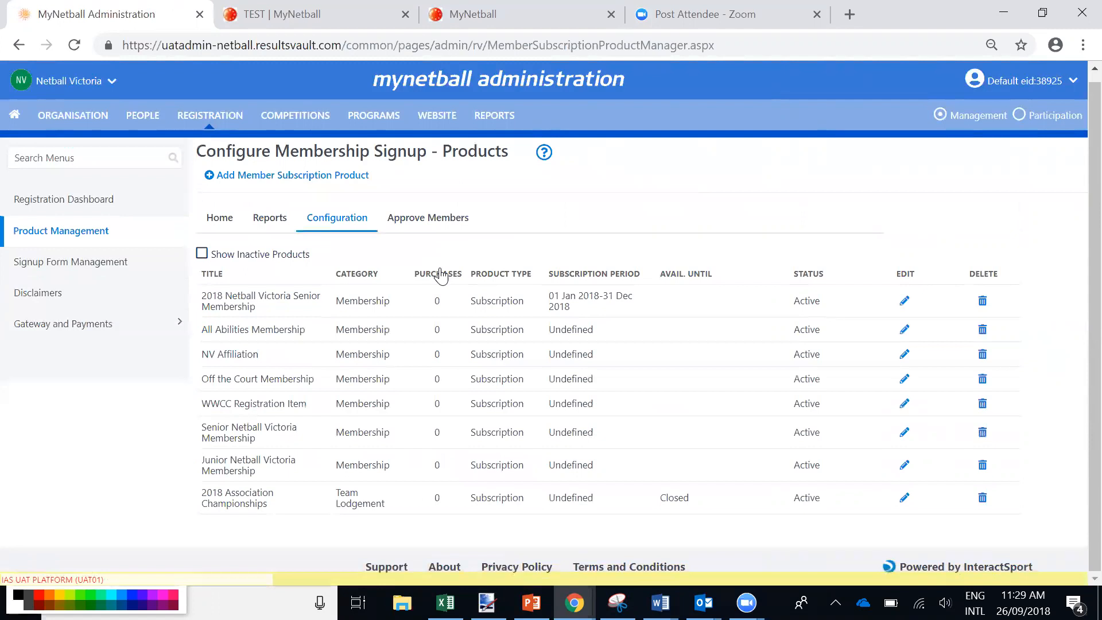
scroll(441, 275, "up", 1)
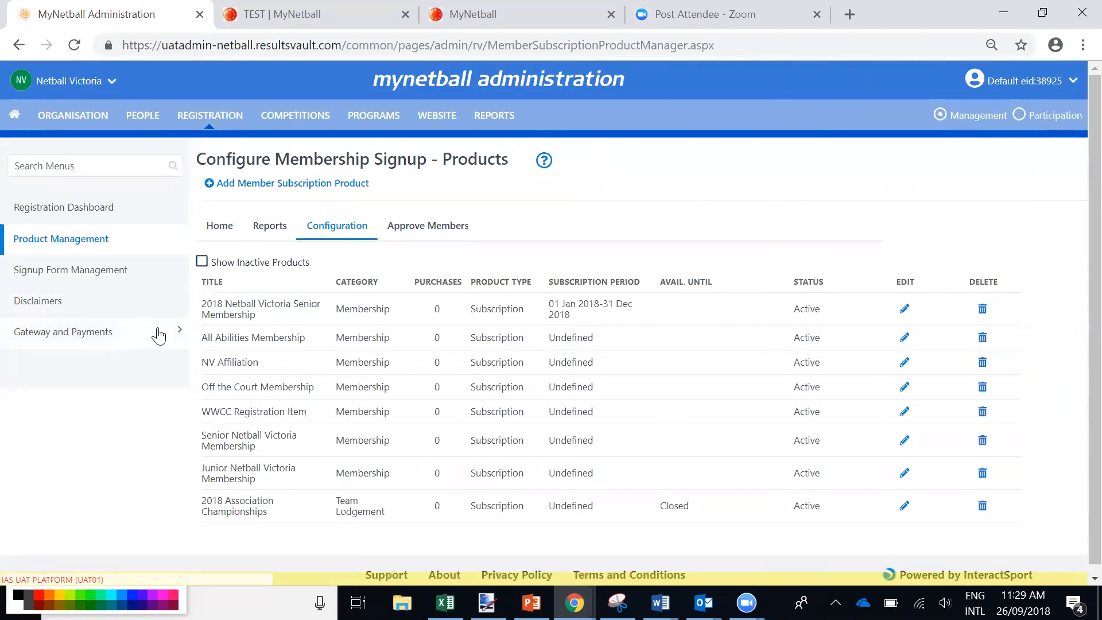
- Open Registration Accounts under Gateway and Payments and look over the affiliated organisations' account summary
left_click(177, 337)
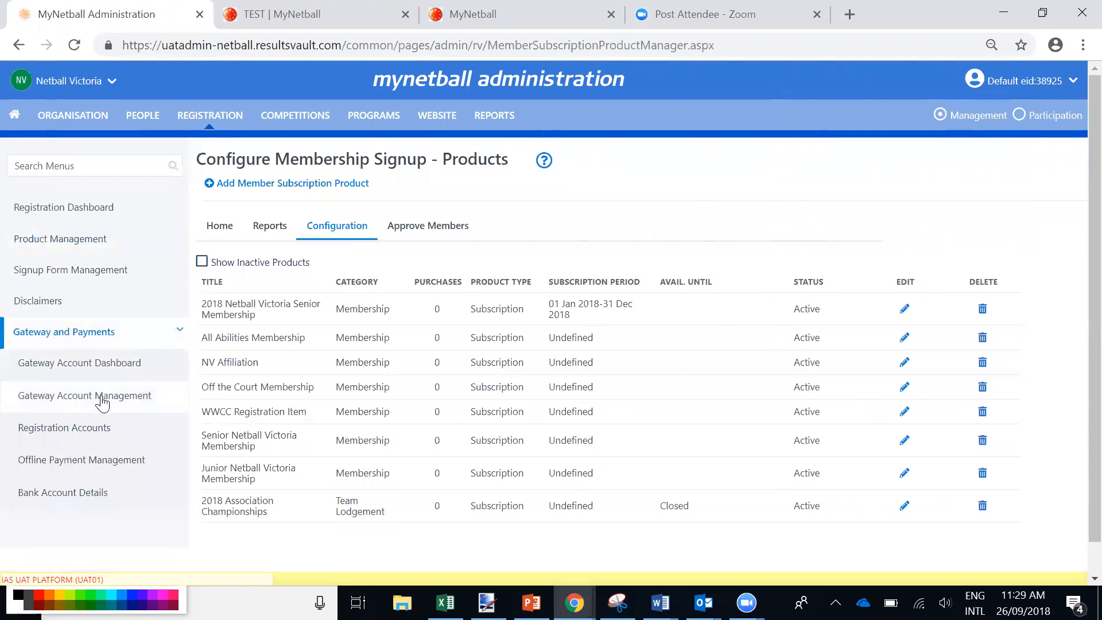
left_click(92, 435)
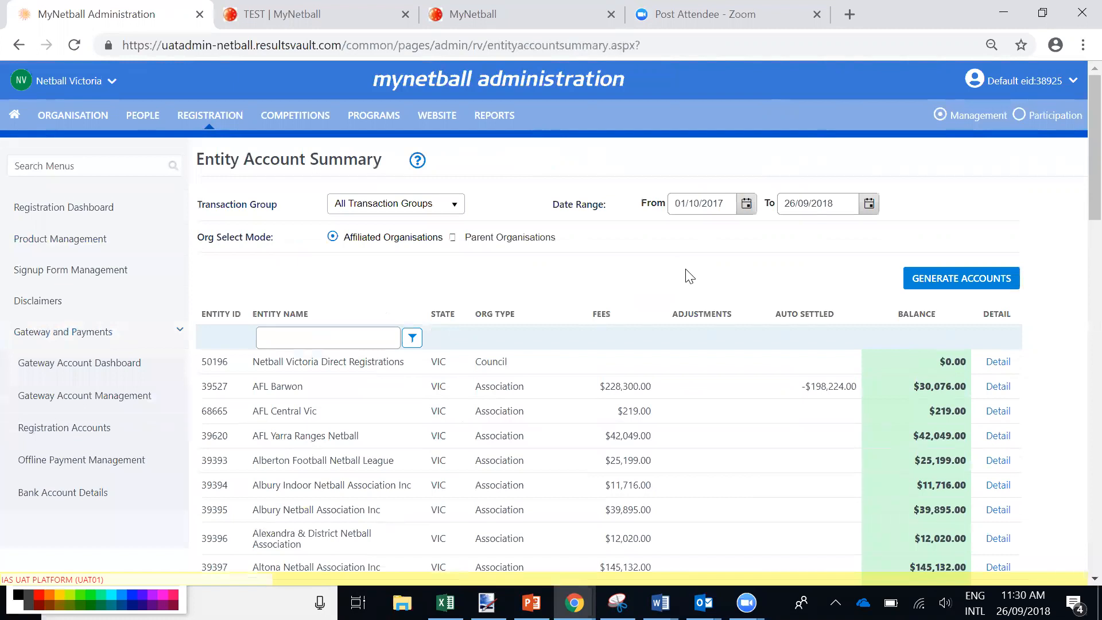
scroll(686, 273, "down", 1)
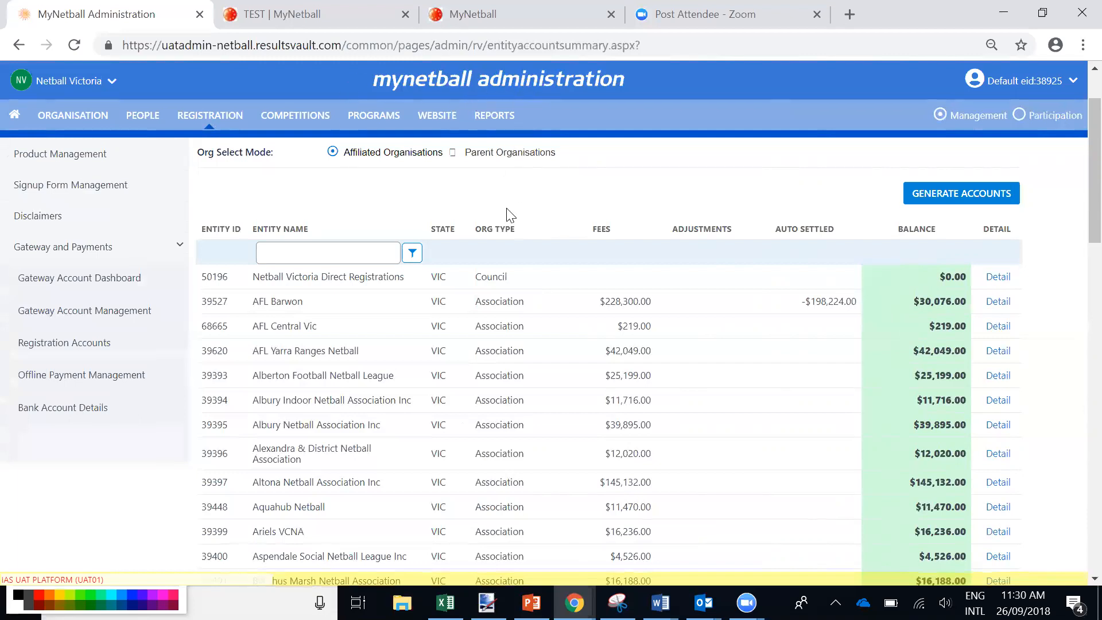
- Review the transaction group, date range and organisation mode filters of the Entity Account Summary
scroll(510, 215, "up", 2)
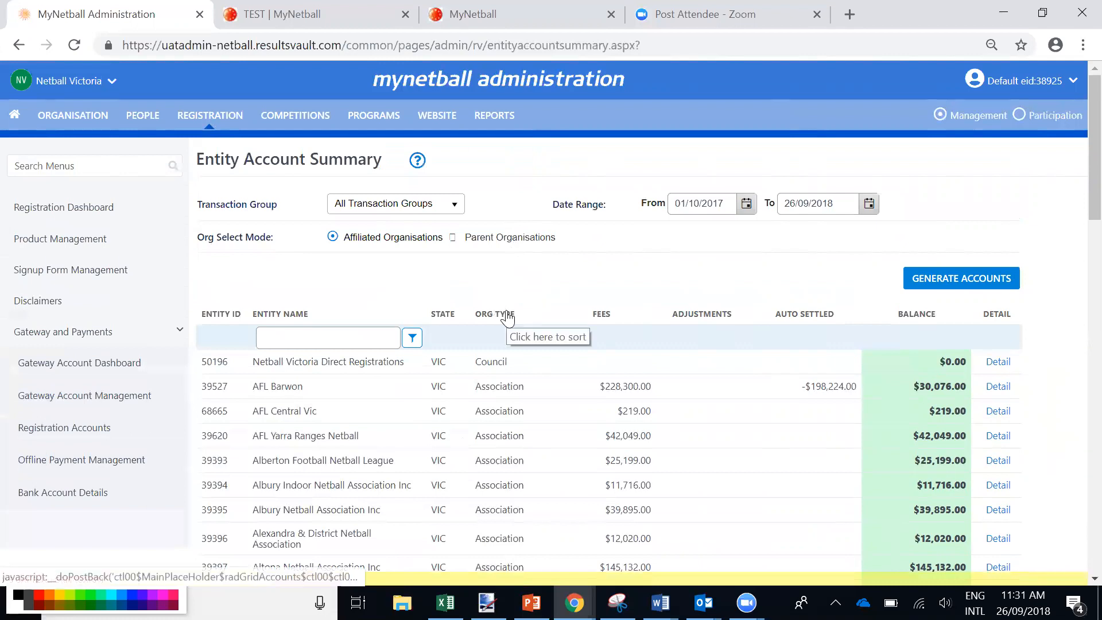
scroll(520, 258, "down", 1)
scroll(521, 249, "up", 1)
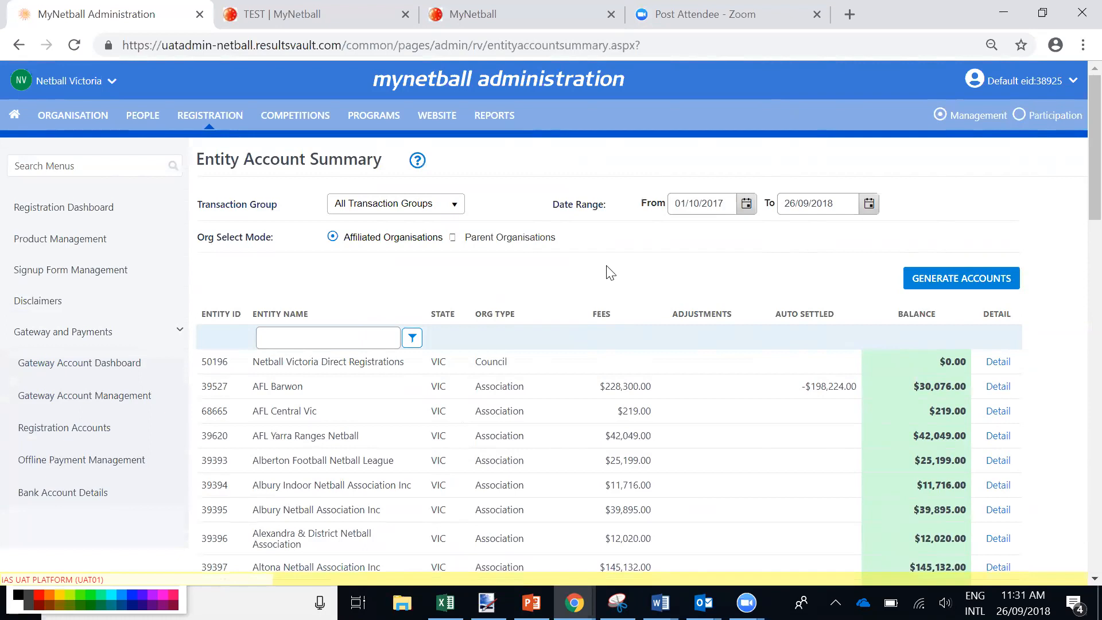
- Open Grade Management in the Competitions section and look over the listed grades and their task statuses
left_click(299, 118)
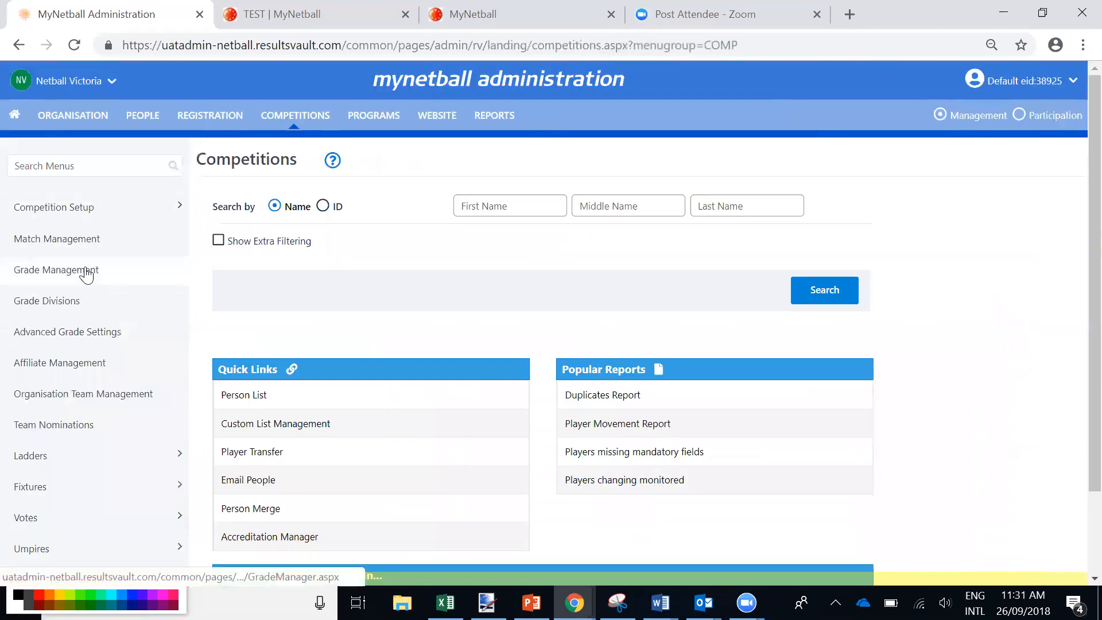
left_click(86, 272)
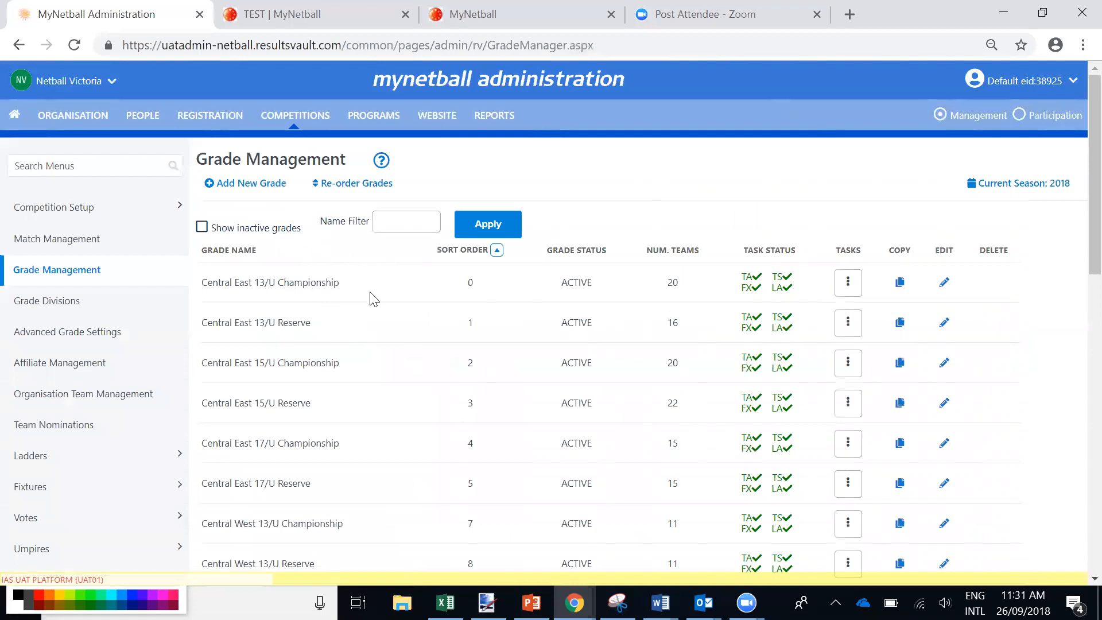
scroll(373, 298, "down", 1)
scroll(401, 320, "up", 1)
scroll(413, 302, "down", 1)
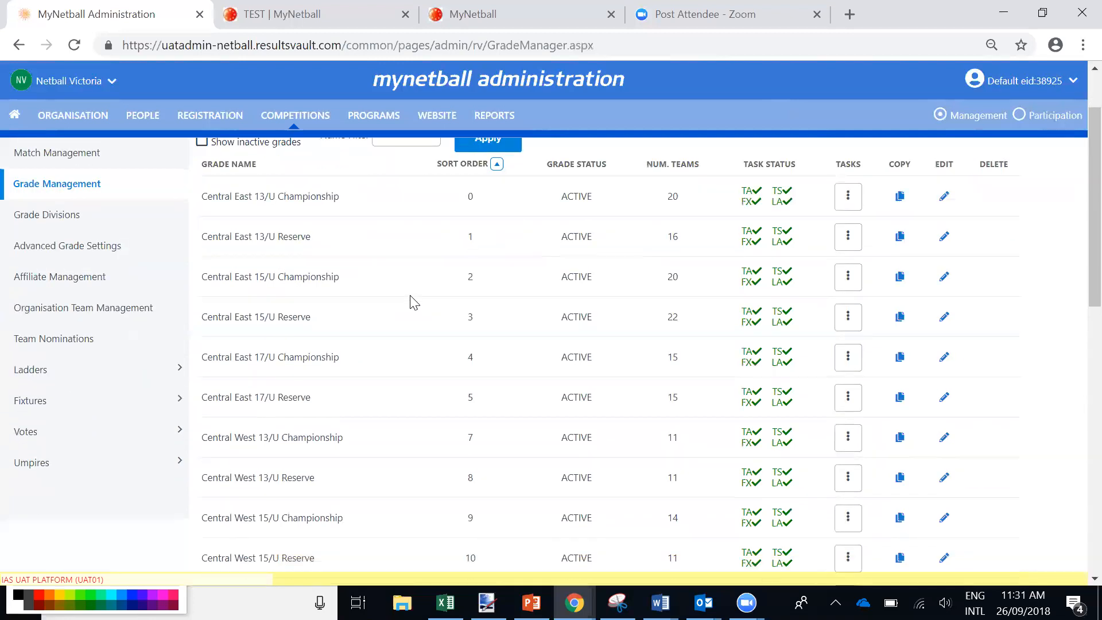
scroll(412, 307, "down", 2)
scroll(411, 307, "up", 3)
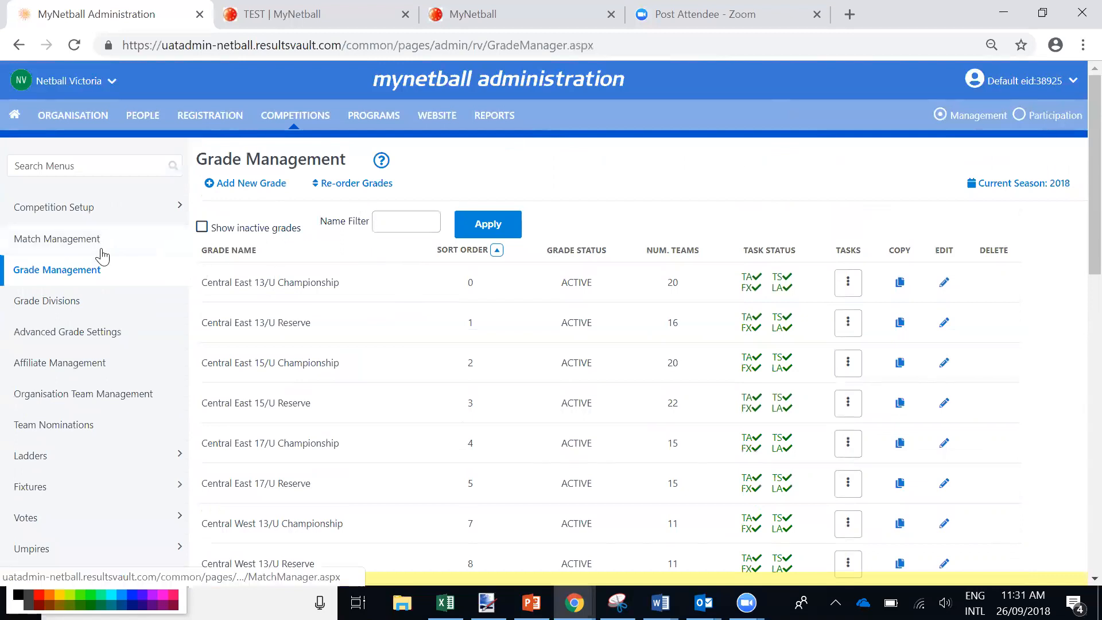
- Open Edit Fixture under Fixtures and look over the Central East 13/U Championship draw for all 2018 rounds
left_click(73, 490)
scroll(77, 477, "down", 8)
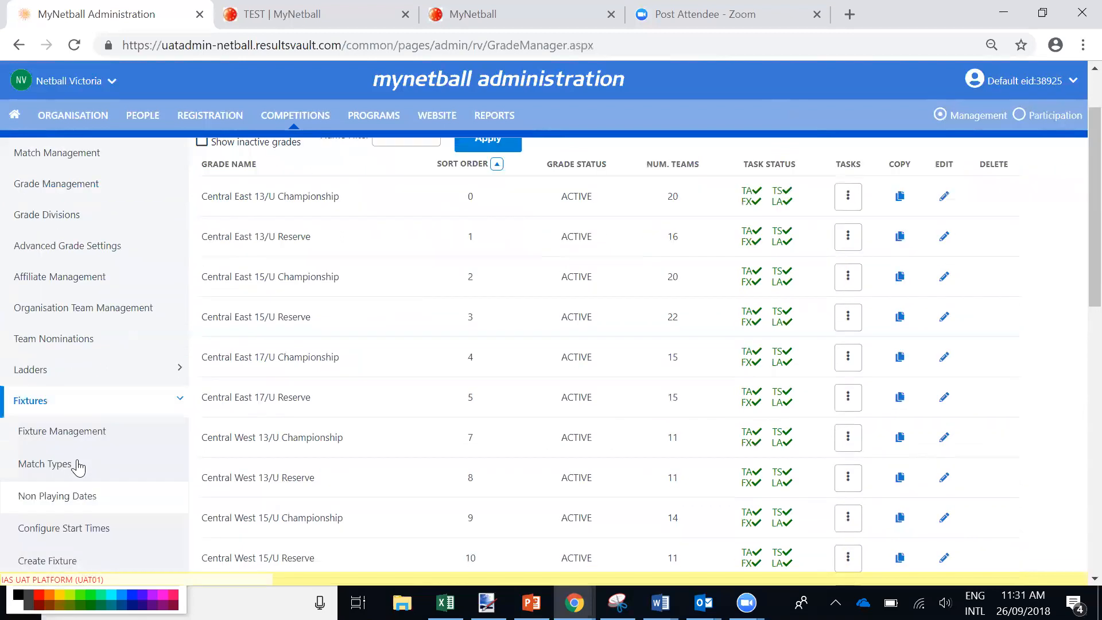
scroll(81, 402, "up", 2)
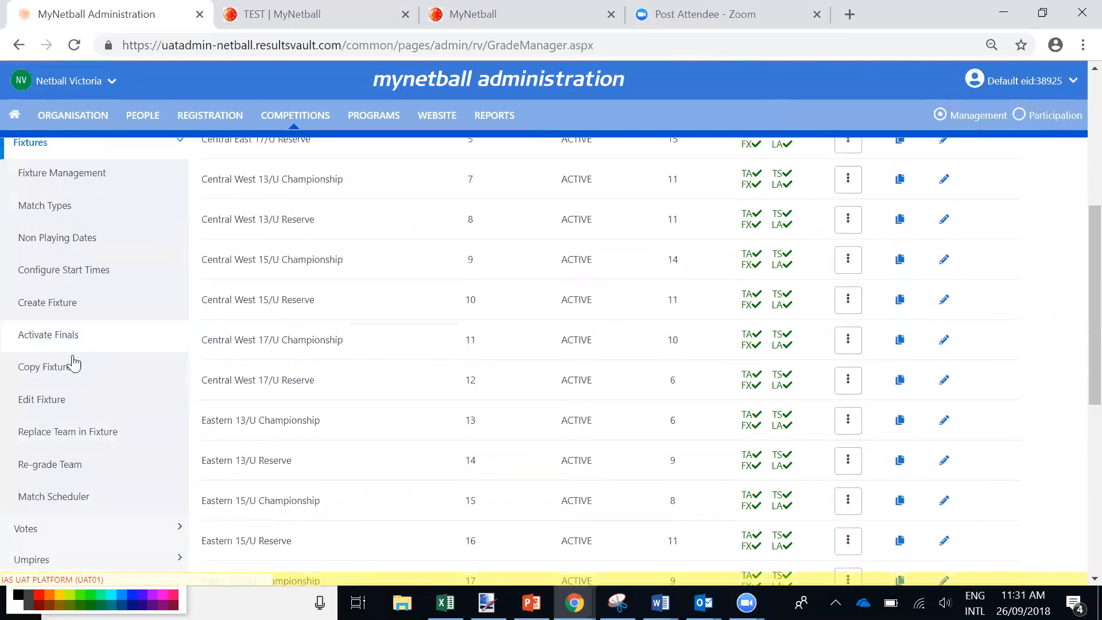
left_click(60, 402)
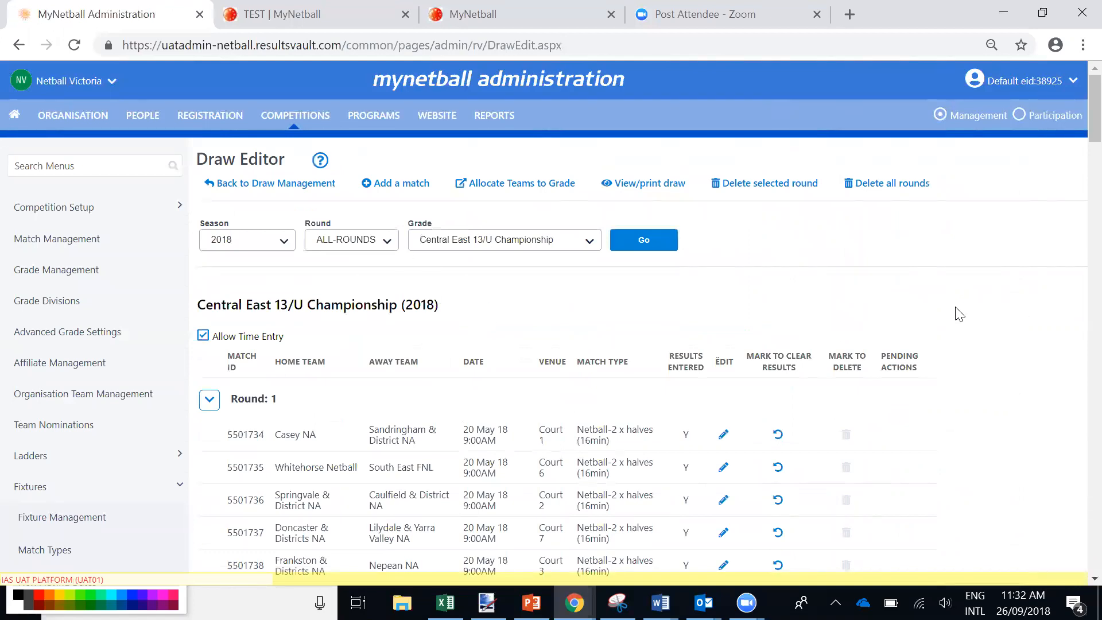
scroll(956, 315, "down", 2)
scroll(956, 314, "up", 1)
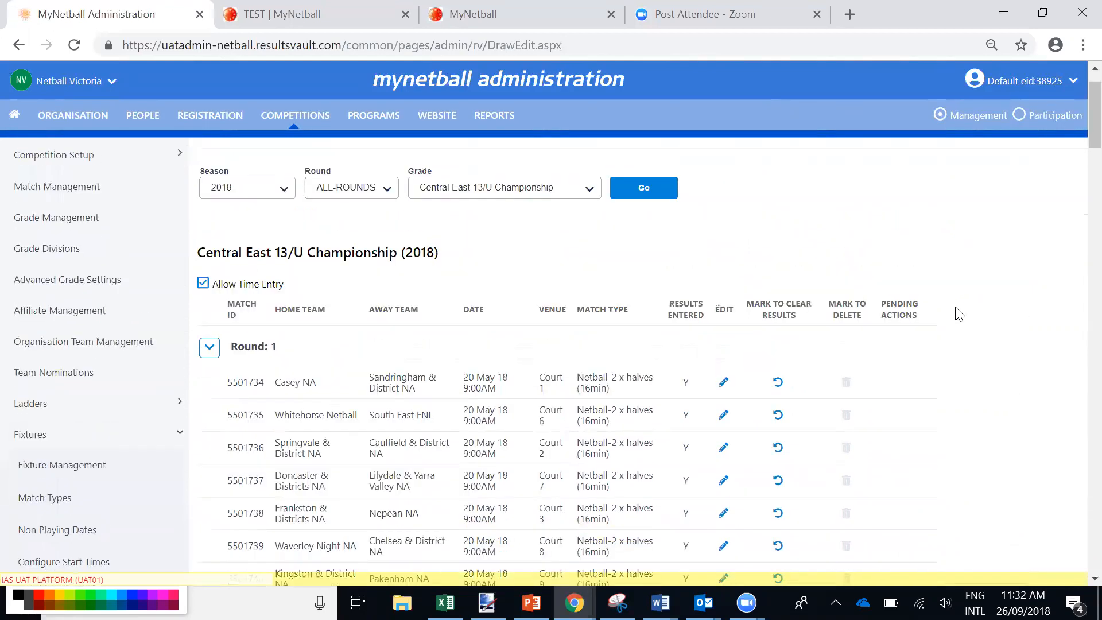
scroll(959, 315, "down", 10)
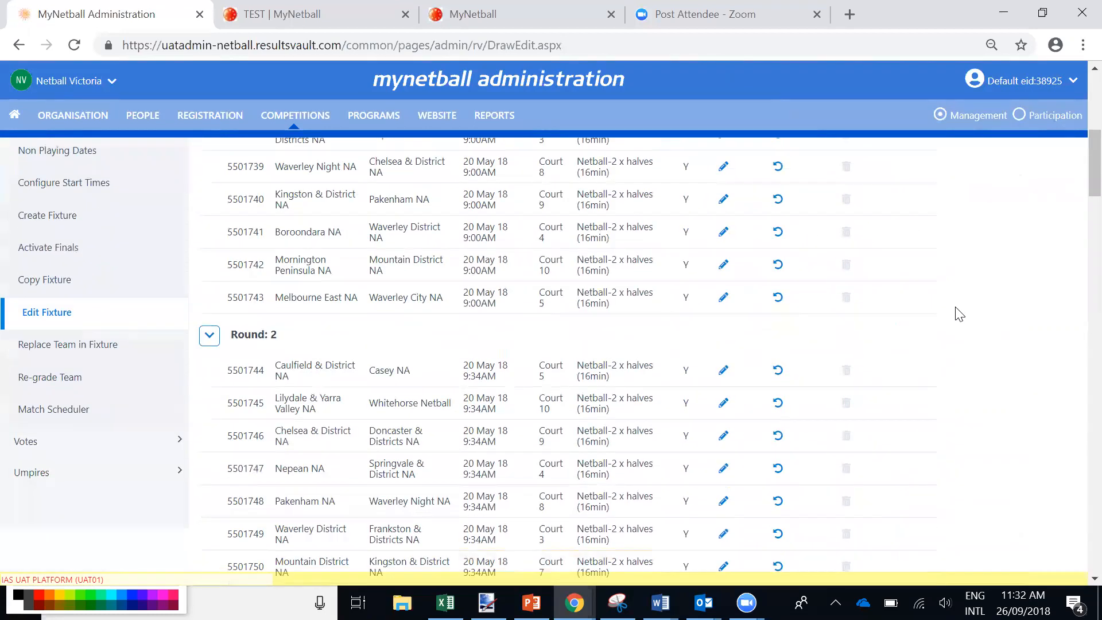
scroll(909, 319, "down", 3)
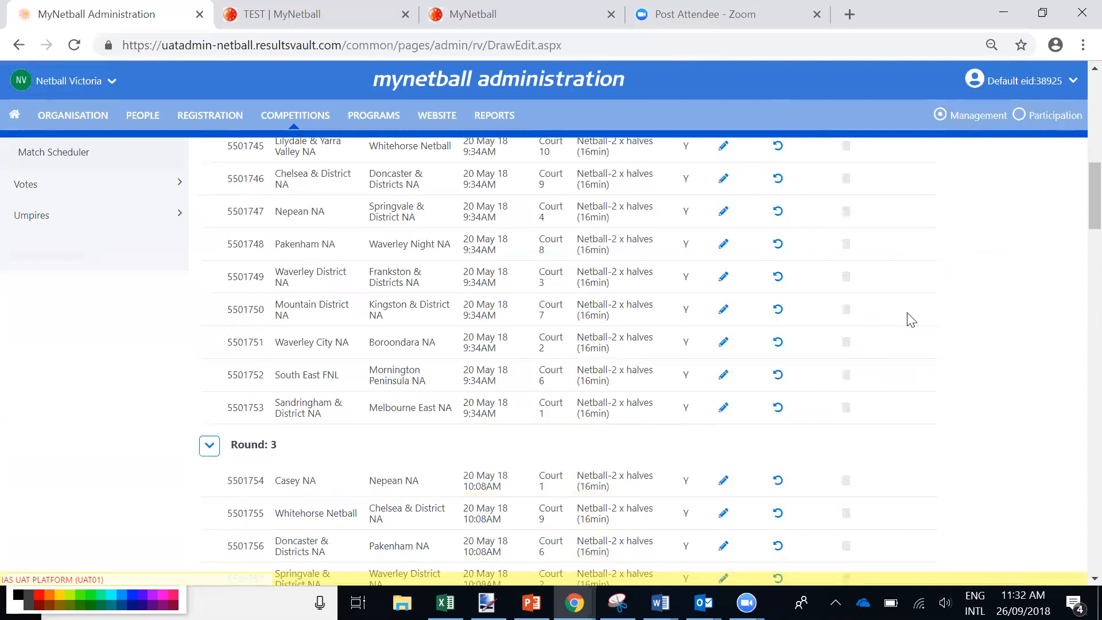
scroll(912, 320, "up", 6)
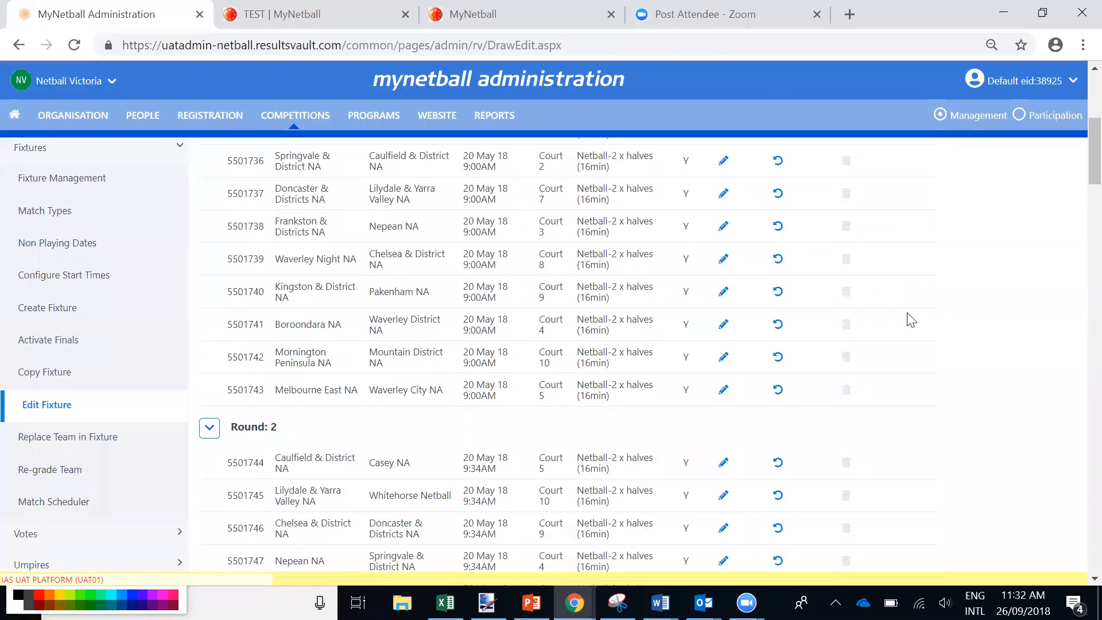
scroll(912, 320, "up", 6)
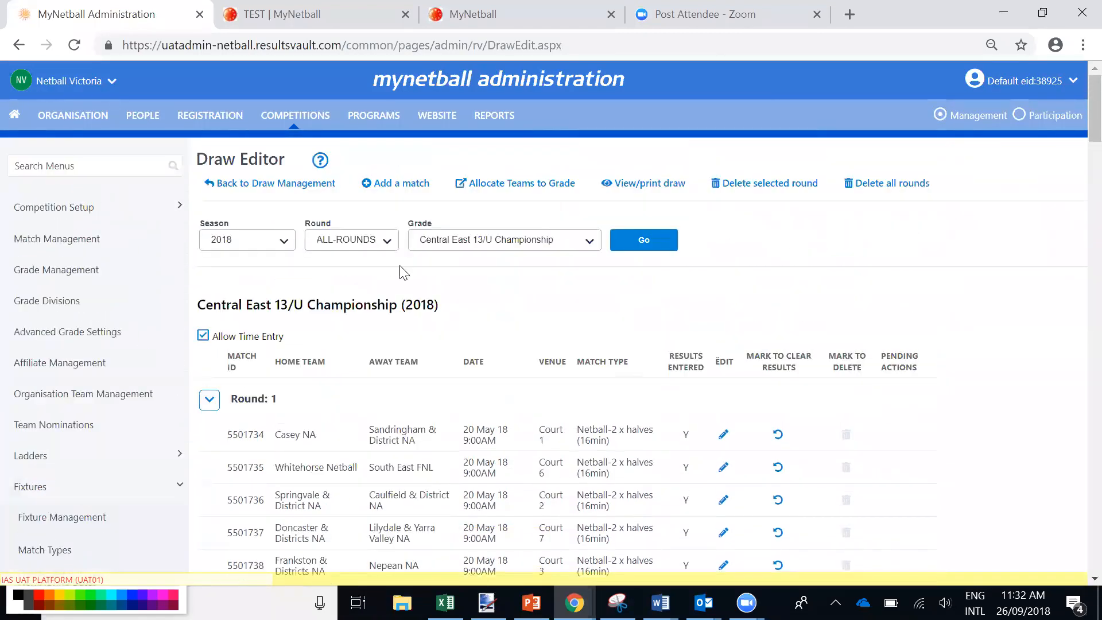
- Open the Reports section and look over the available reports in each category, from System and Registration to Programs and Website
left_click(505, 117)
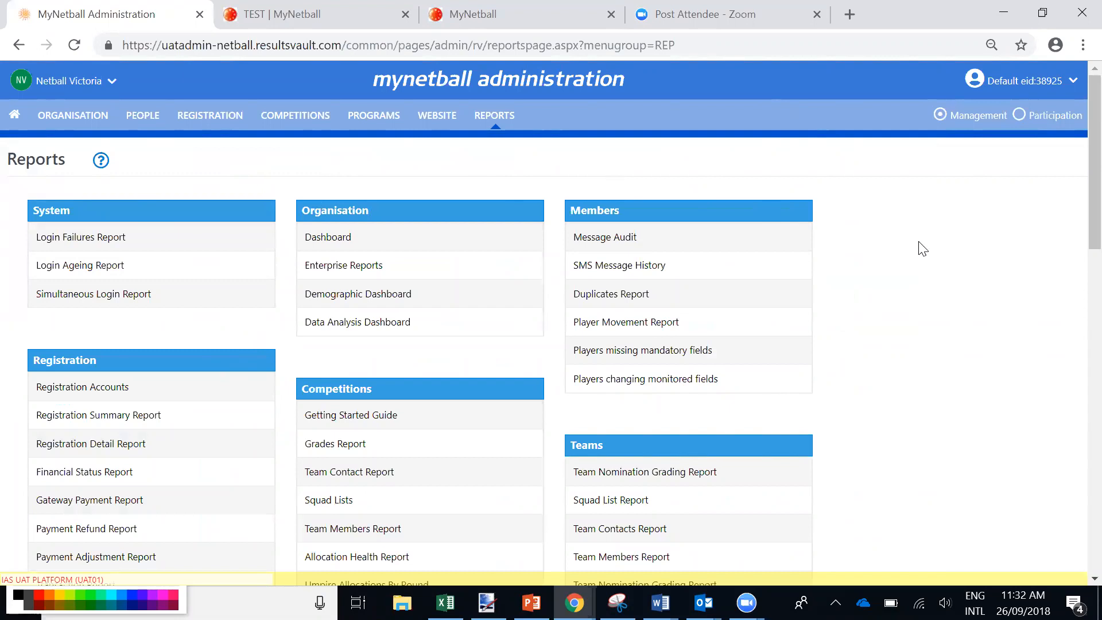
scroll(249, 299, "down", 2)
scroll(249, 300, "down", 2)
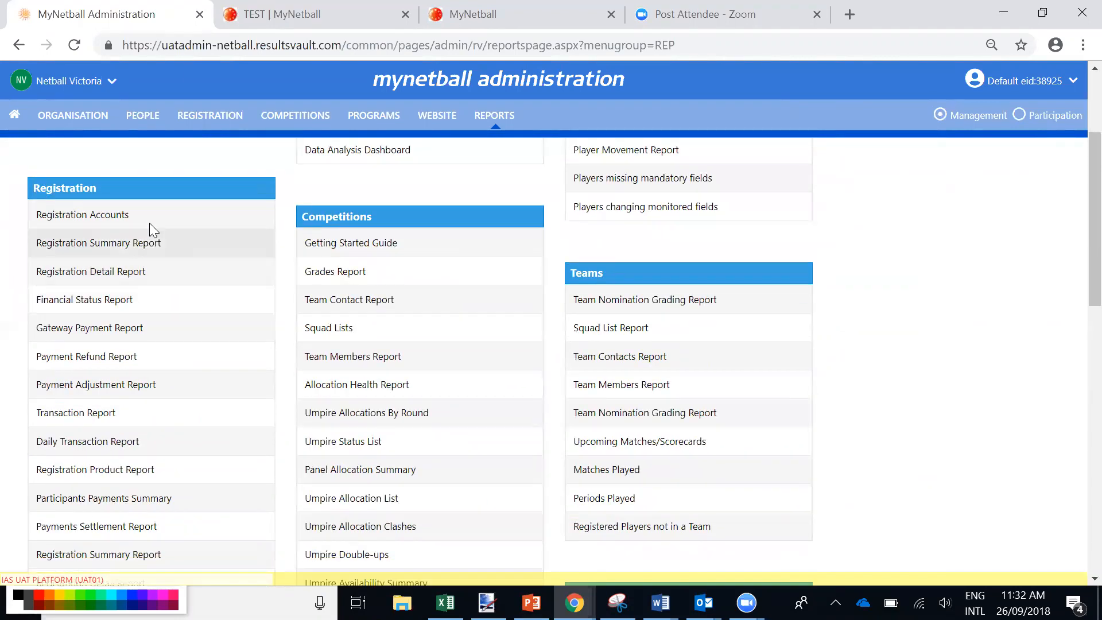
scroll(153, 229, "up", 4)
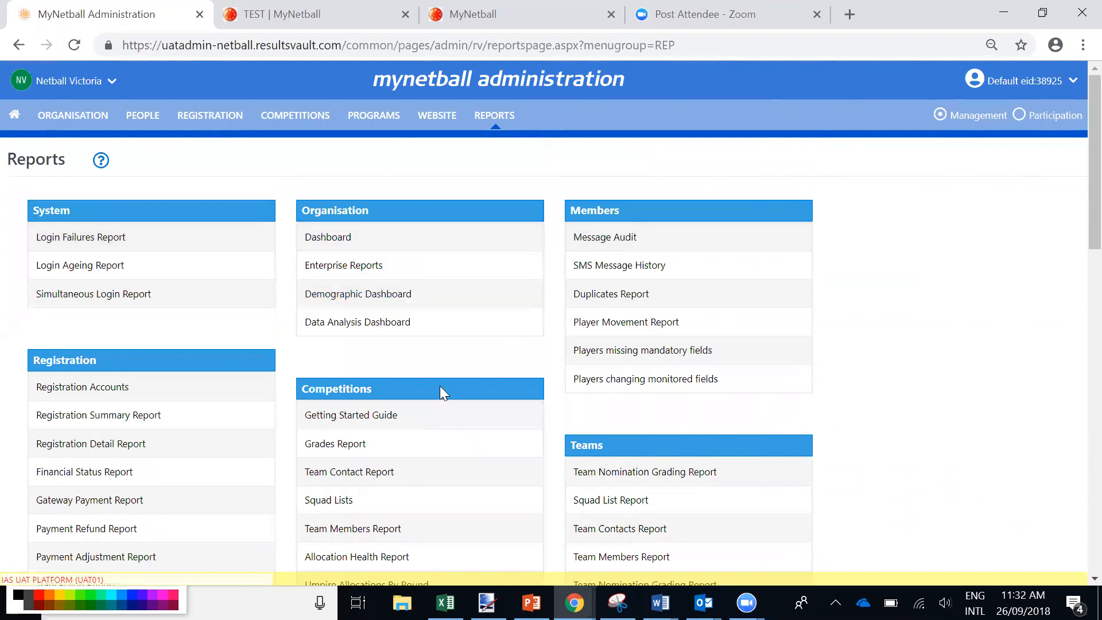
scroll(499, 378, "down", 6)
scroll(652, 350, "down", 6)
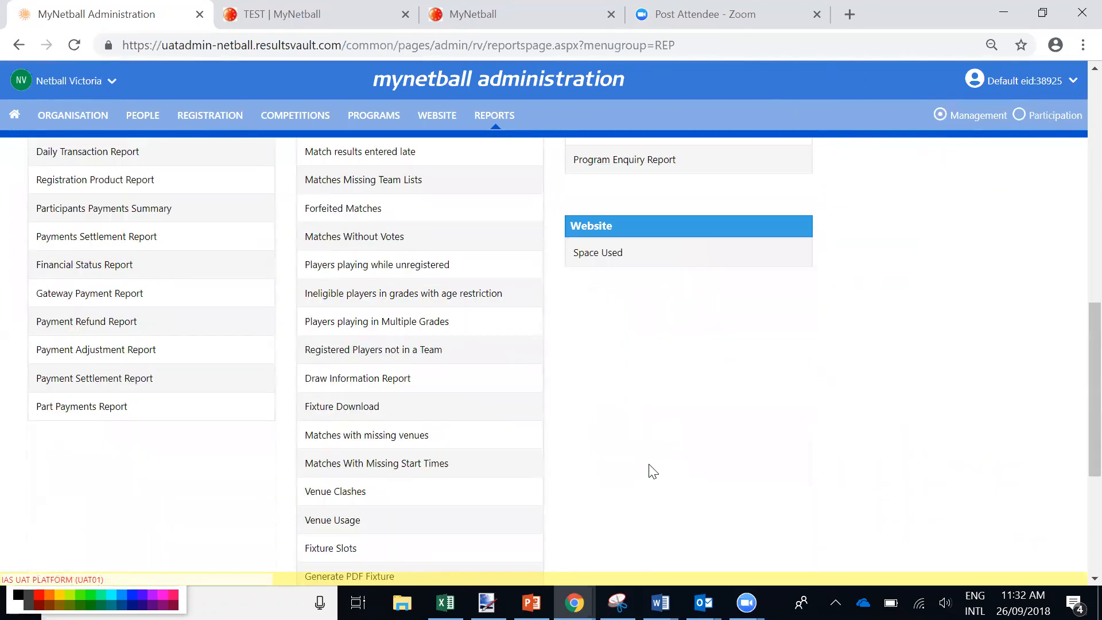
scroll(652, 471, "down", 4)
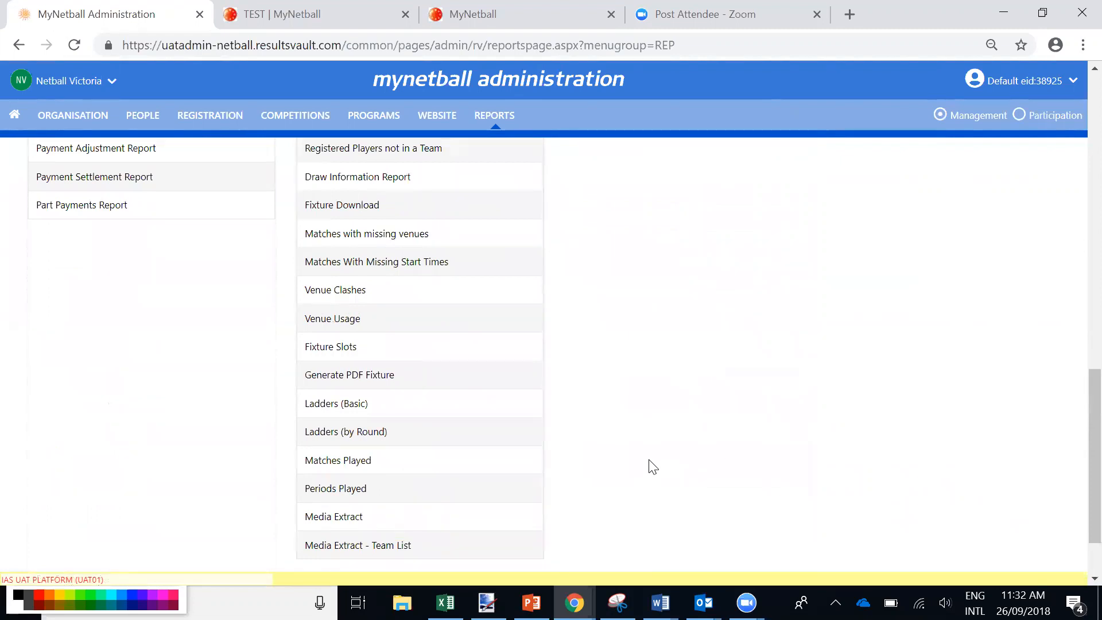
scroll(652, 466, "up", 5)
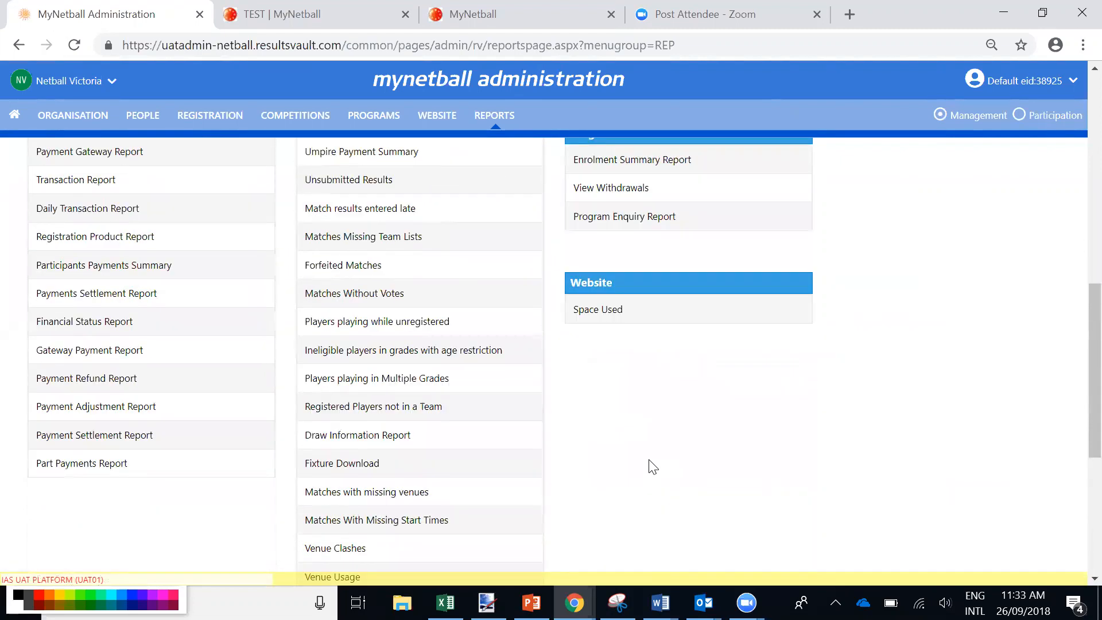
scroll(653, 463, "up", 6)
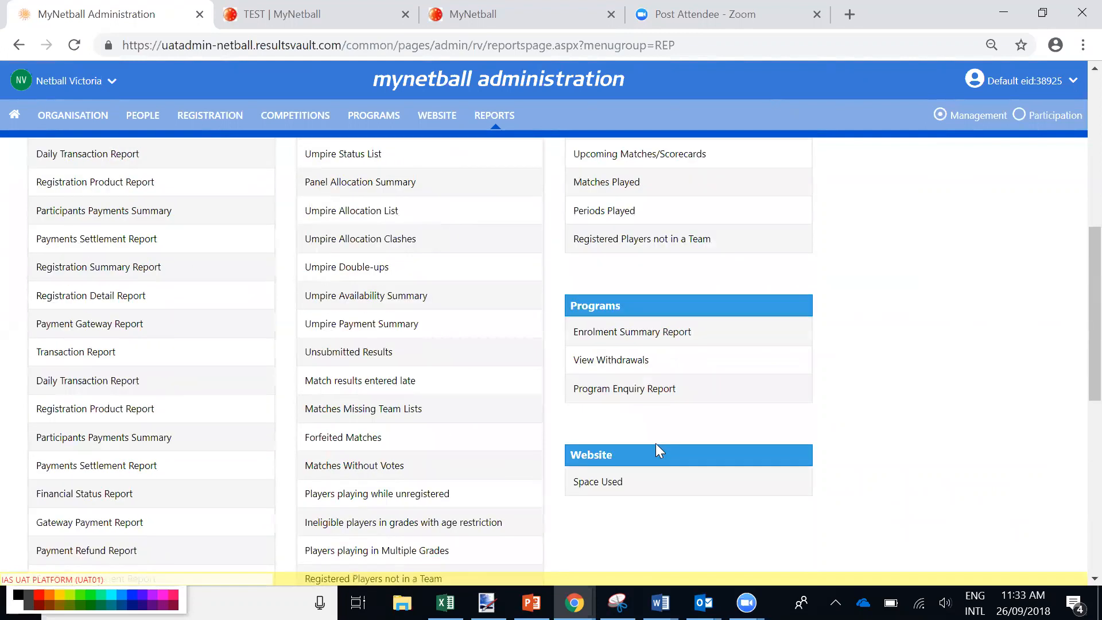
scroll(660, 447, "up", 5)
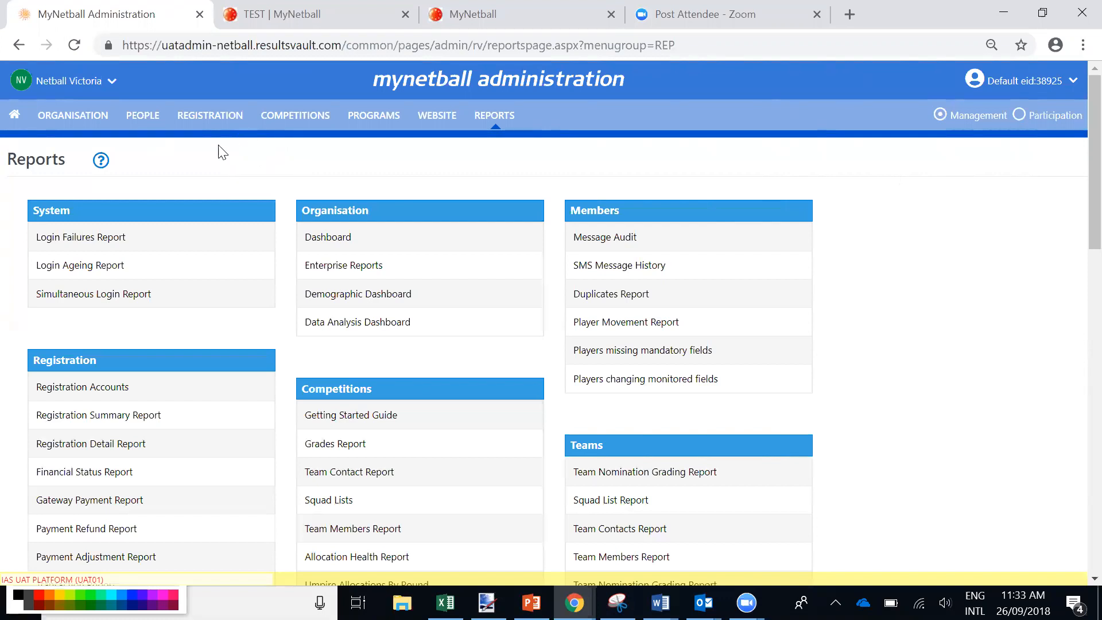
- Search for the organisation "aberfeldie" and switch the administering organisation to Aberfeldie Netball Club
left_click(86, 89)
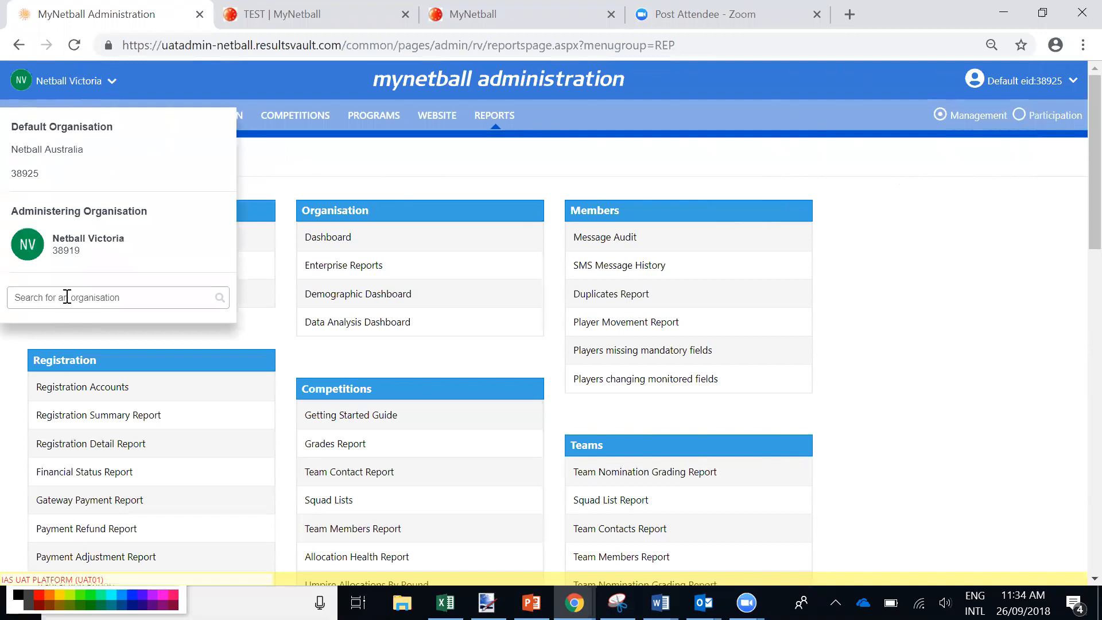
left_click(63, 294)
type("aberfeldie")
left_click(221, 298)
left_click(109, 434)
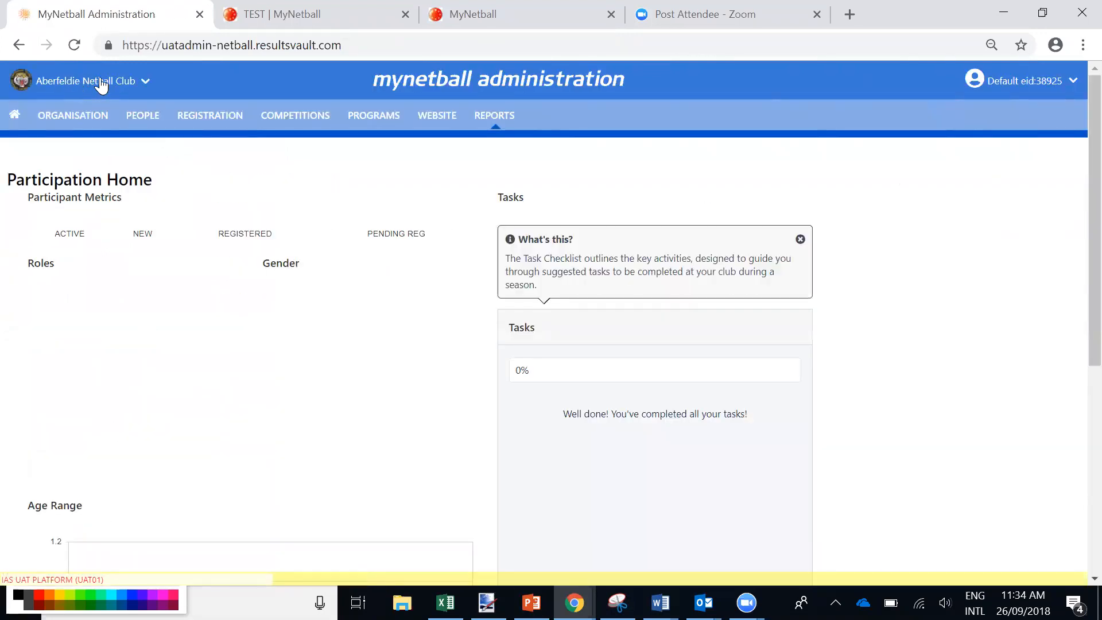
- Open the club's TEST membership form for editing in Signup Form Management and review its general and payment settings
left_click(212, 115)
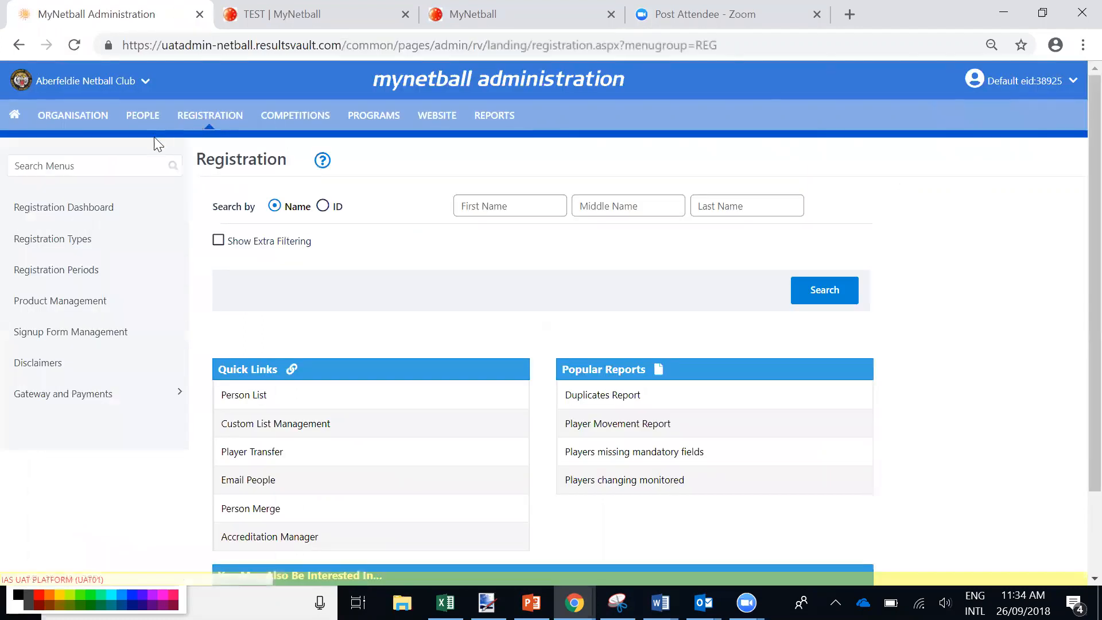
left_click(94, 334)
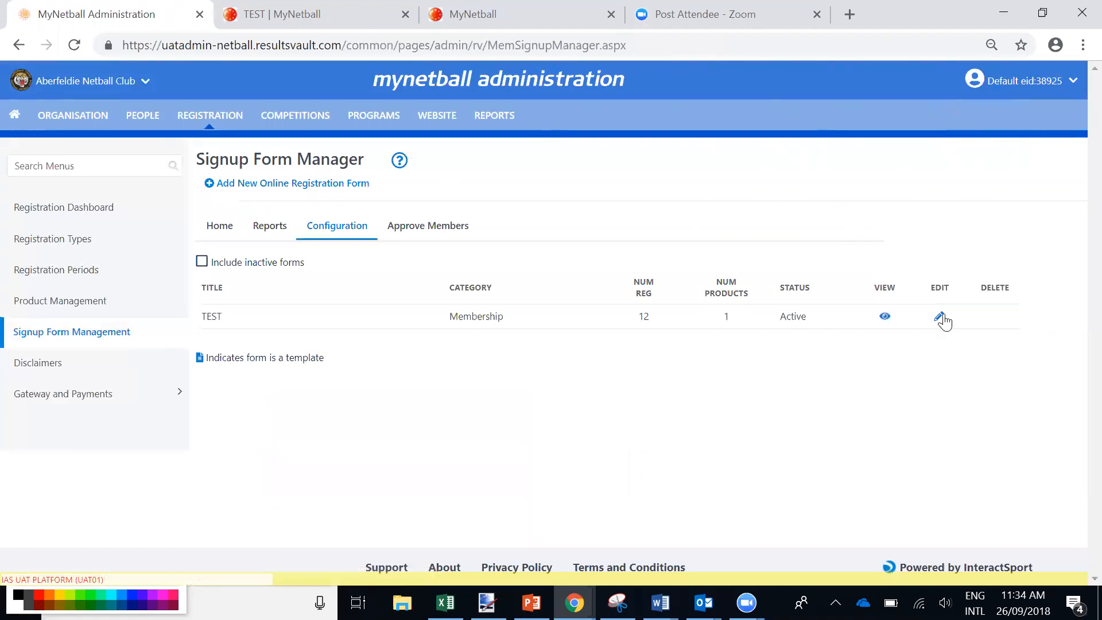
left_click(940, 320)
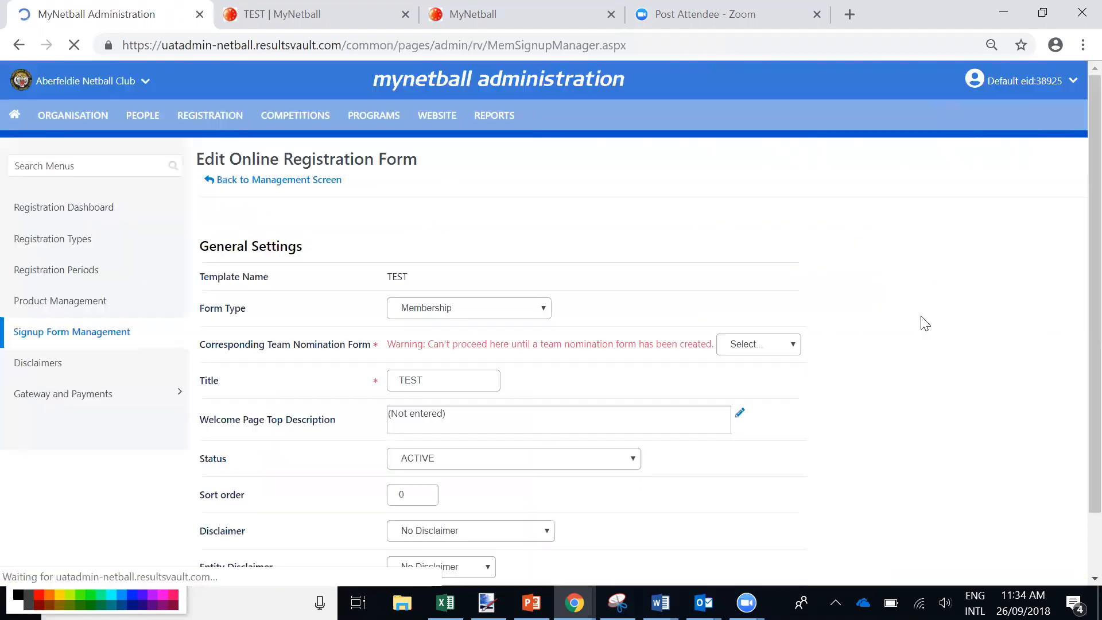
scroll(702, 253, "down", 1)
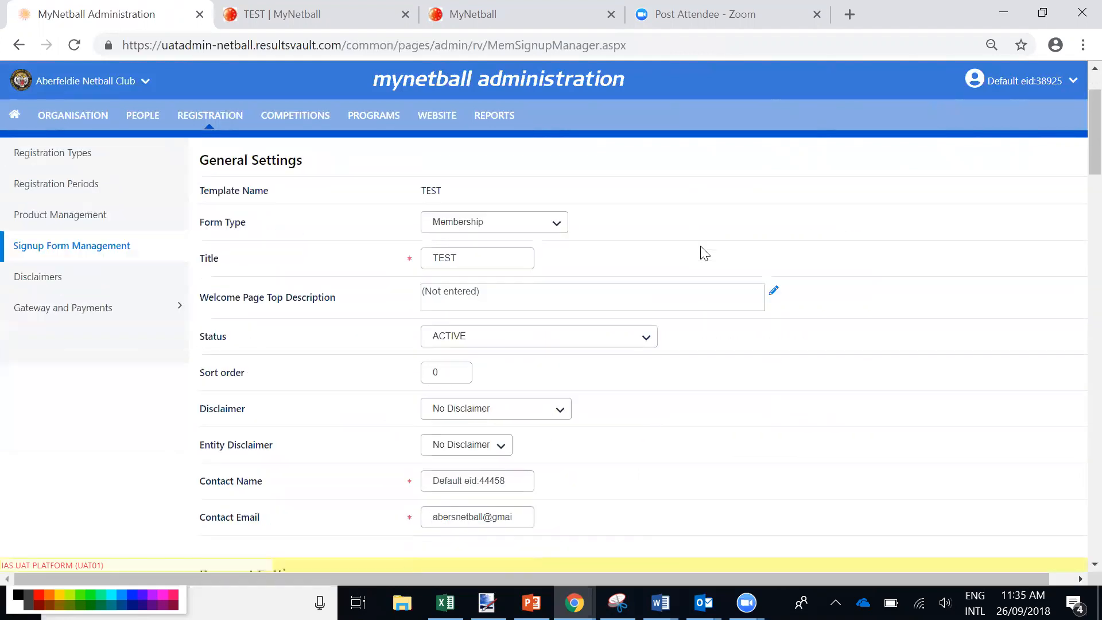
scroll(696, 244, "down", 1)
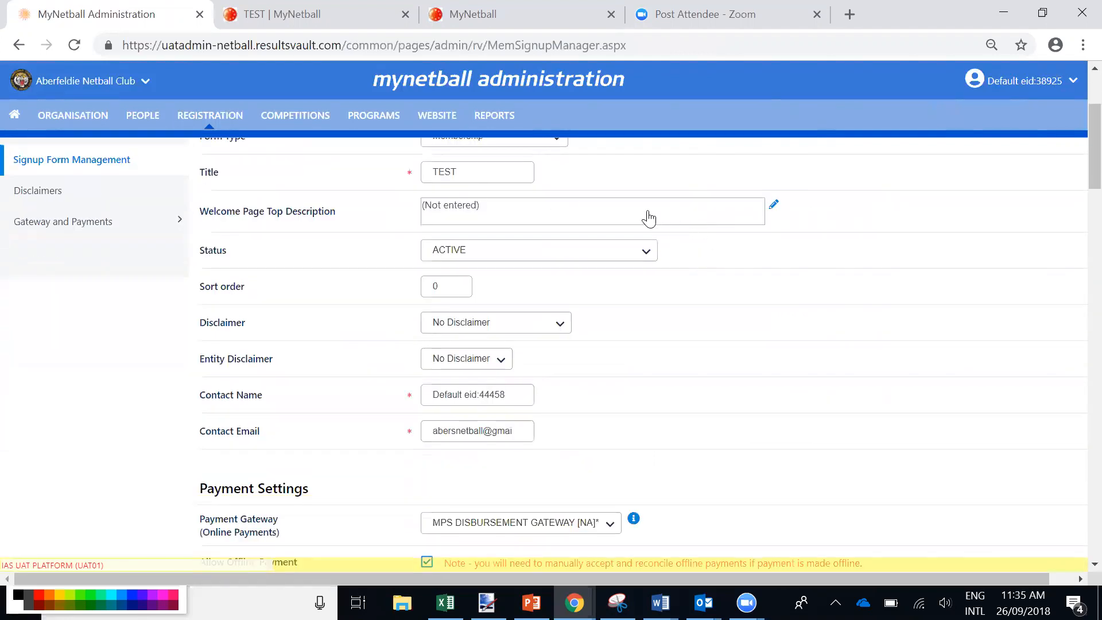
scroll(583, 239, "down", 4)
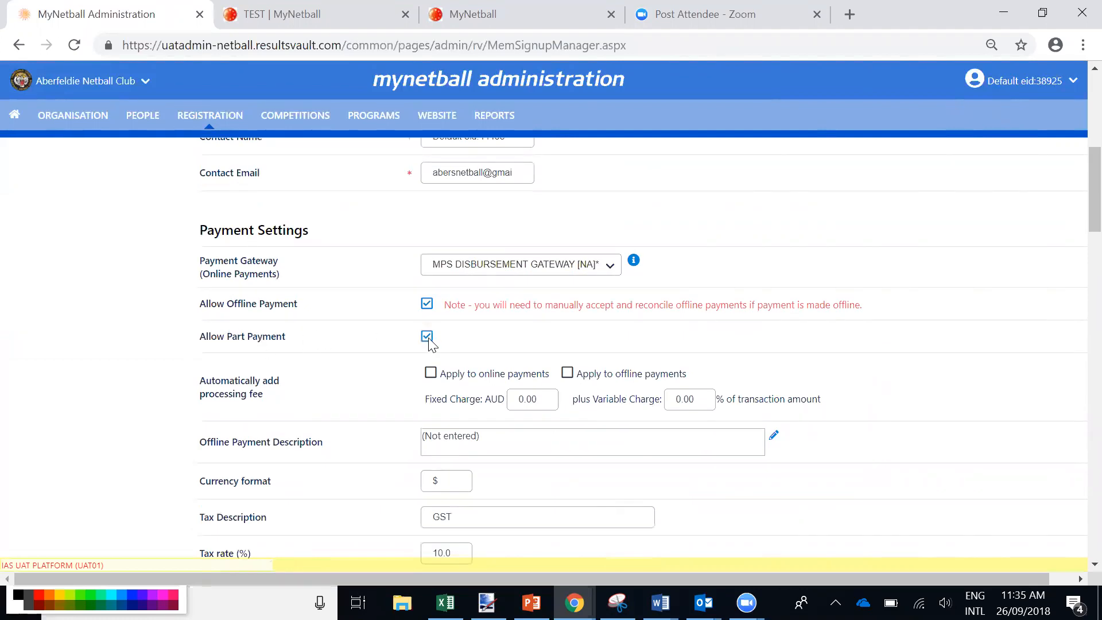
scroll(486, 392, "down", 1)
scroll(491, 395, "up", 1)
- Switch to the club's TEST online registration checkout page and set the payment schedule to Four (4) Payments
left_click(225, 27)
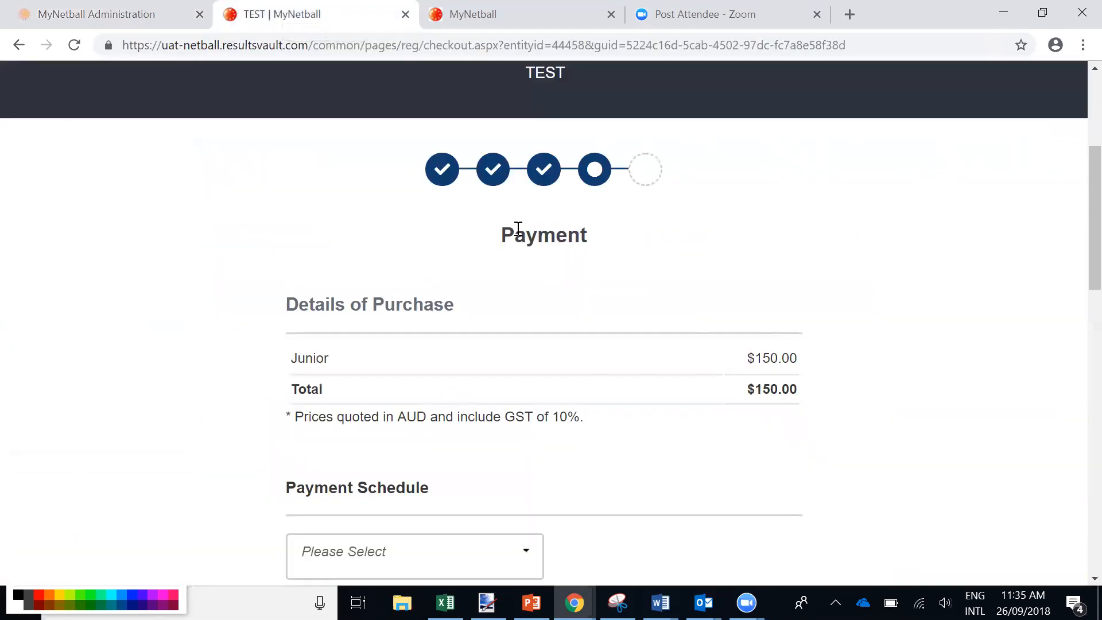
scroll(519, 229, "up", 1)
scroll(526, 218, "up", 3)
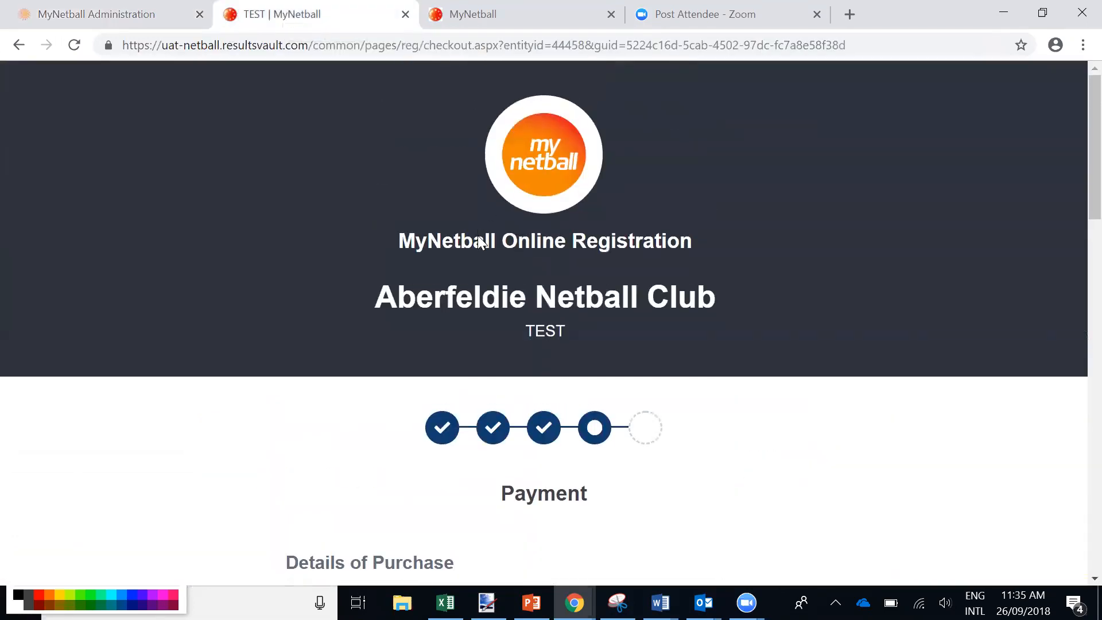
scroll(488, 292, "down", 7)
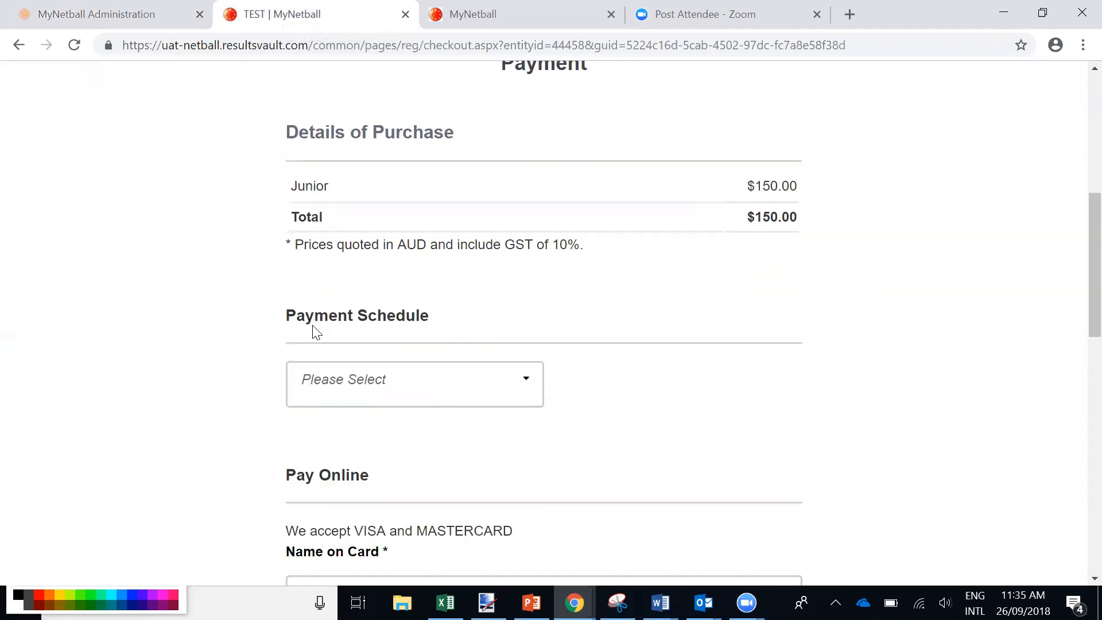
left_click(450, 384)
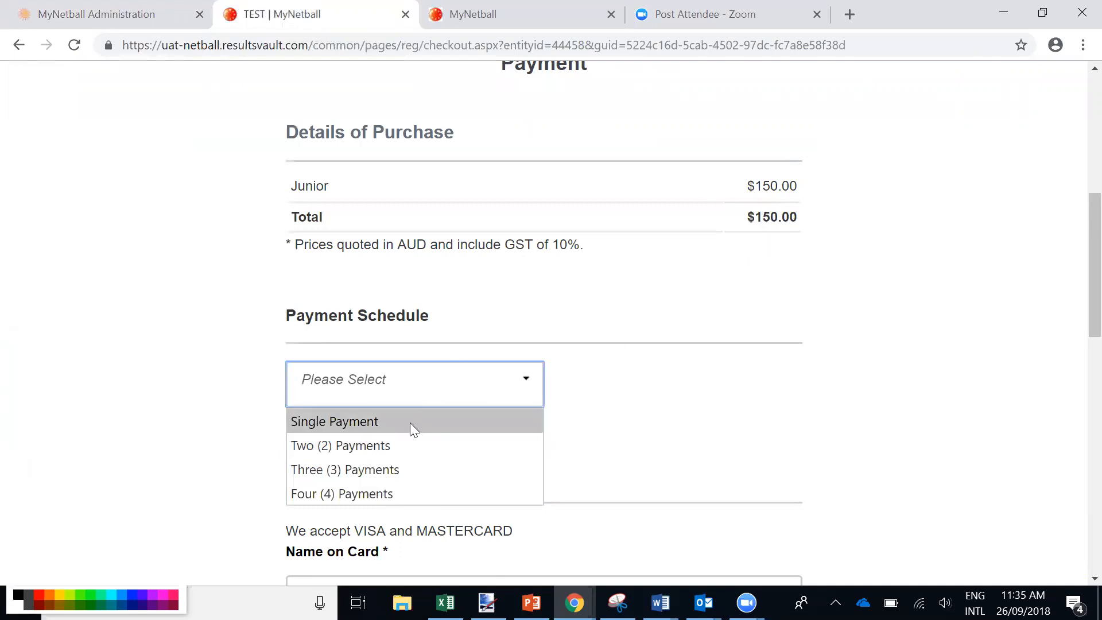
left_click(404, 495)
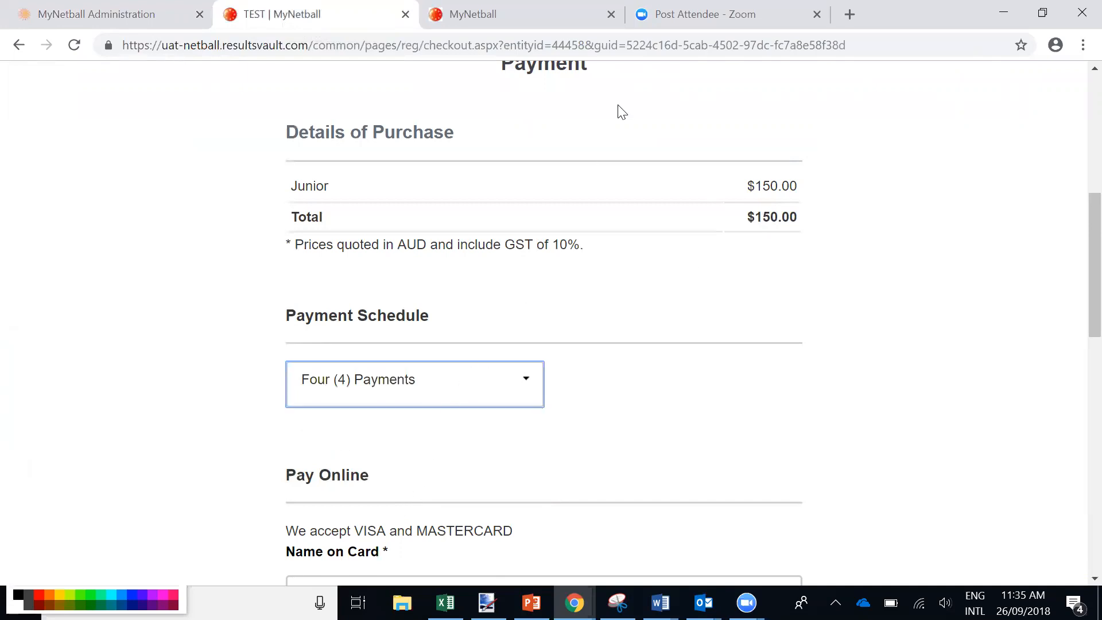
- Switch to the MyNetball member portal's My Payments page and review the purchases and outstanding part payments
left_click_drag(919, 14, 908, 47)
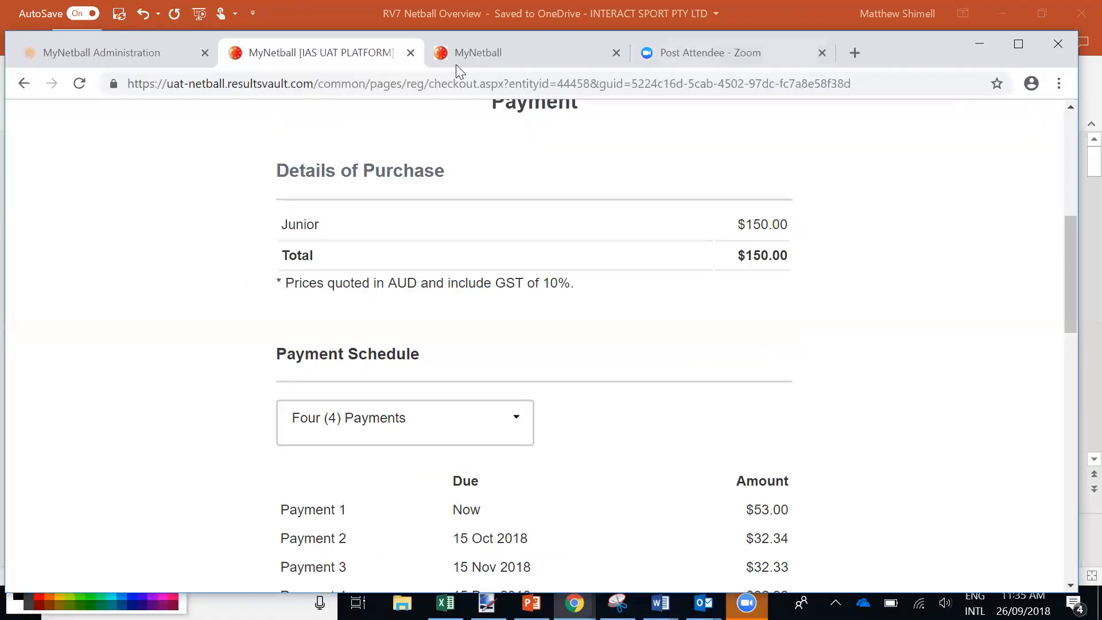
left_click(486, 55)
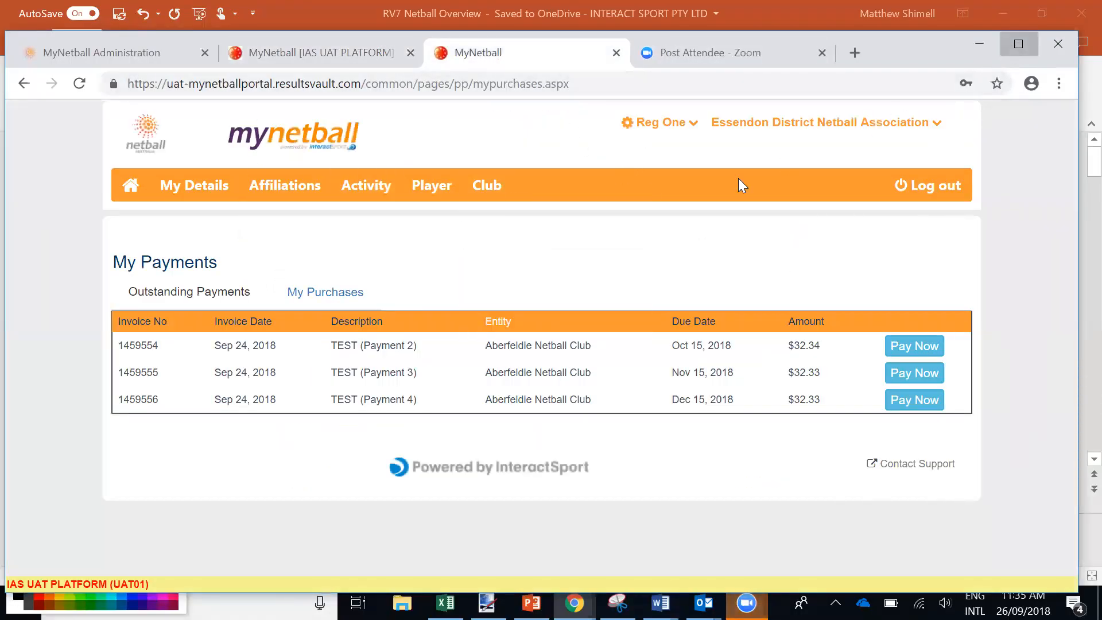
left_click(1018, 44)
left_click(371, 150)
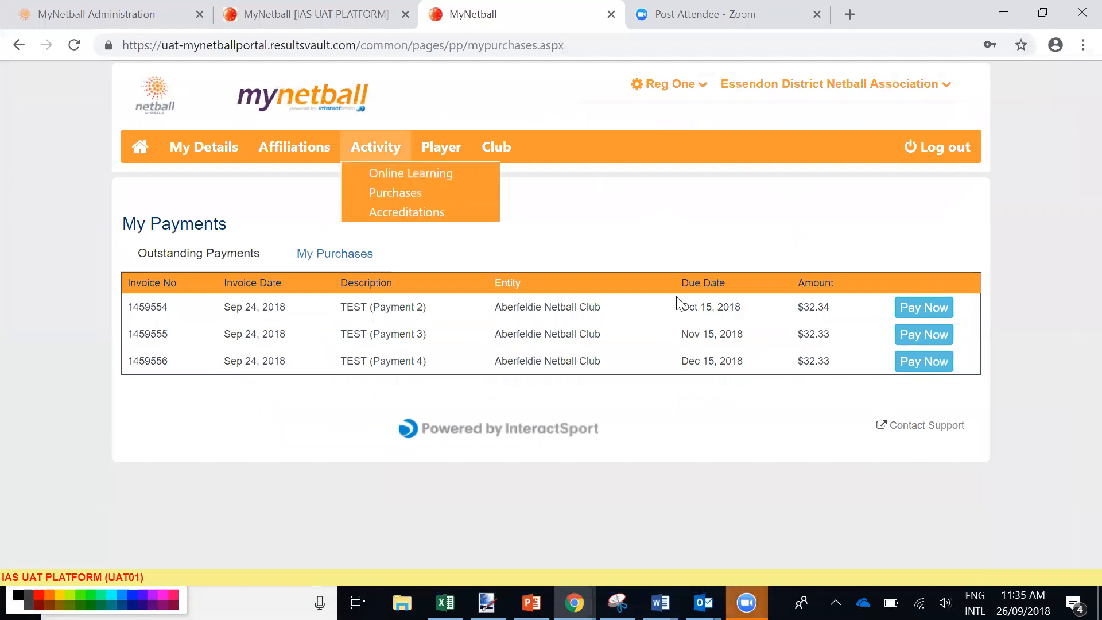
left_click(352, 261)
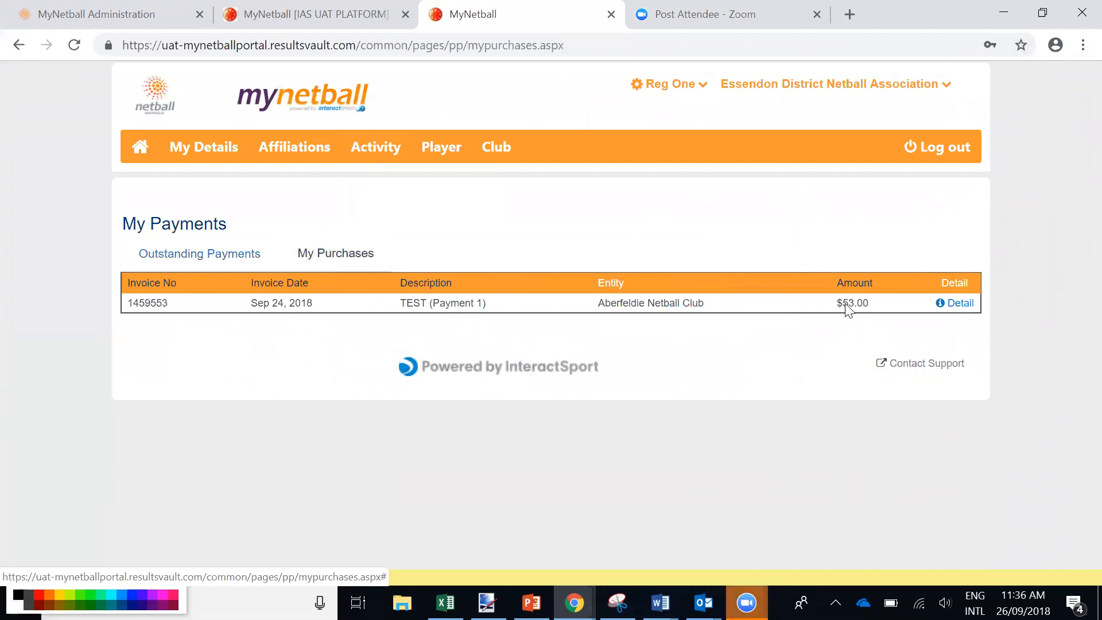
left_click(236, 261)
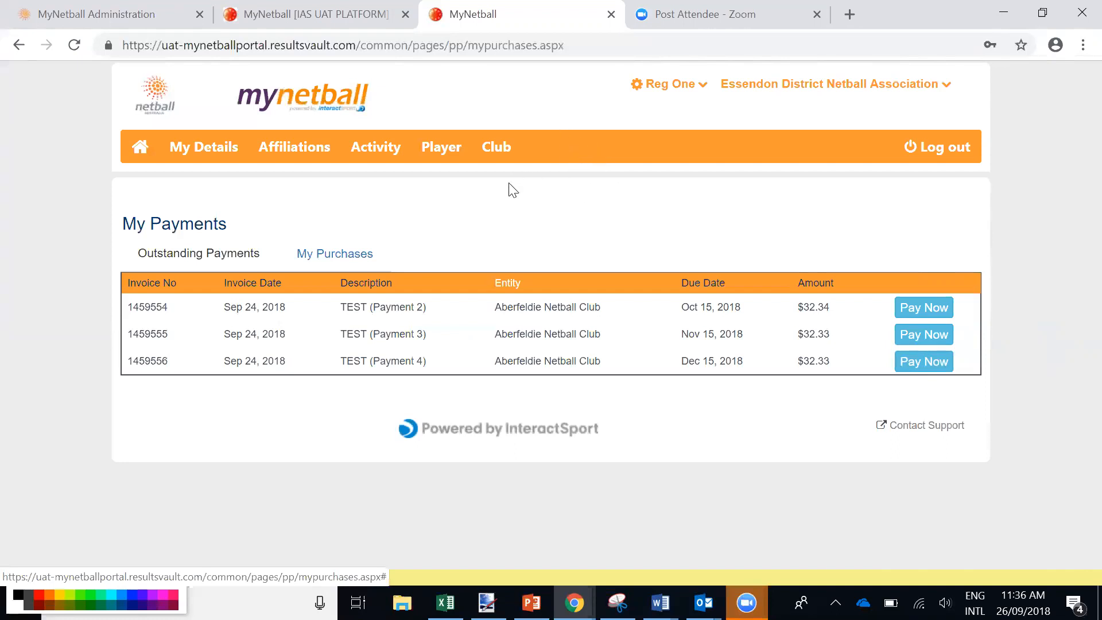
mouse_move(445, 155)
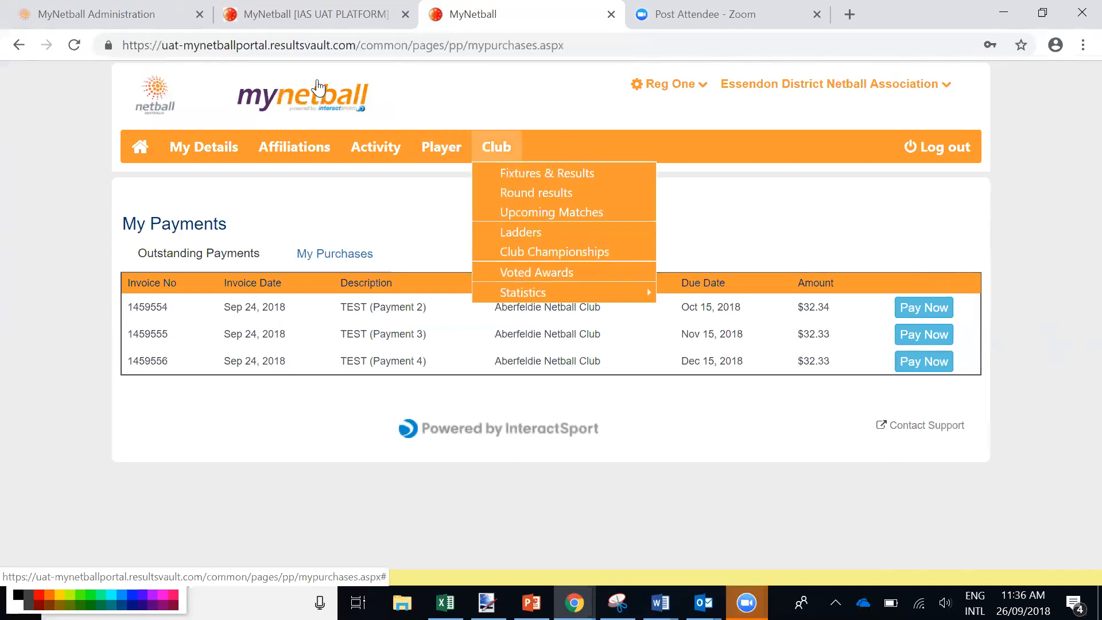
- Return to the MyNetball Administration site, open the Reports section and look over the Registration reports for Aberfeldie Netball Club
left_click(125, 14)
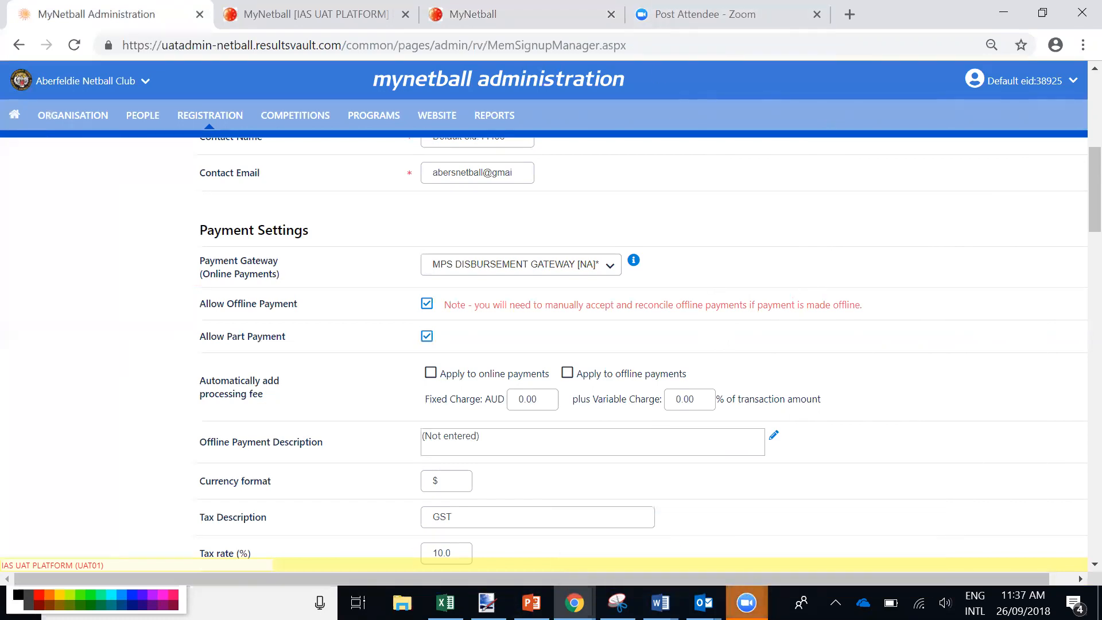
mouse_move(747, 602)
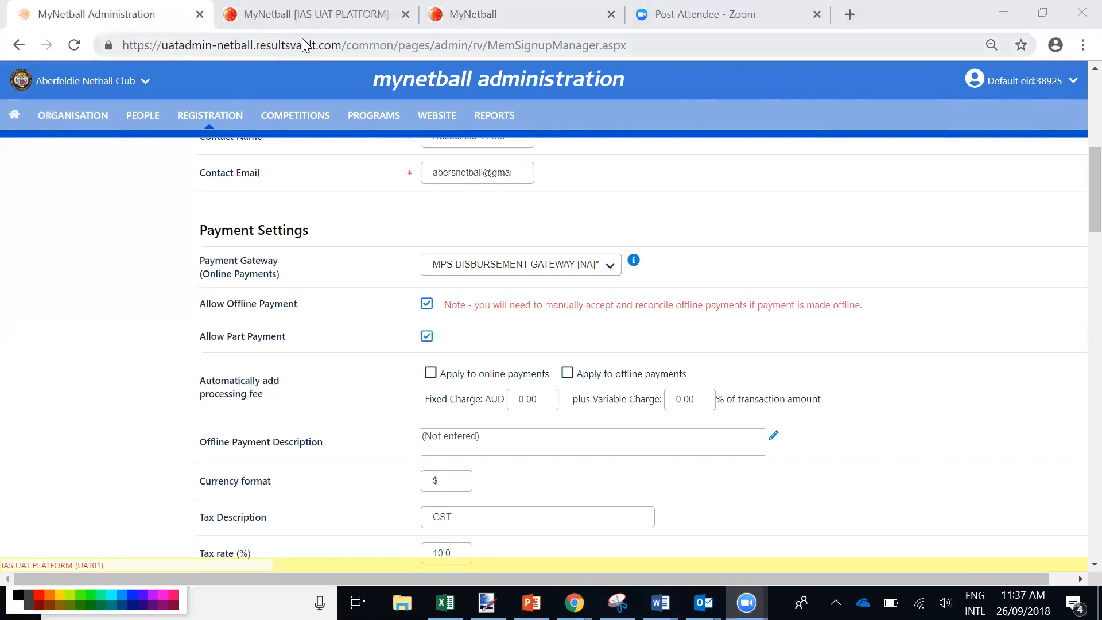
left_click(506, 122)
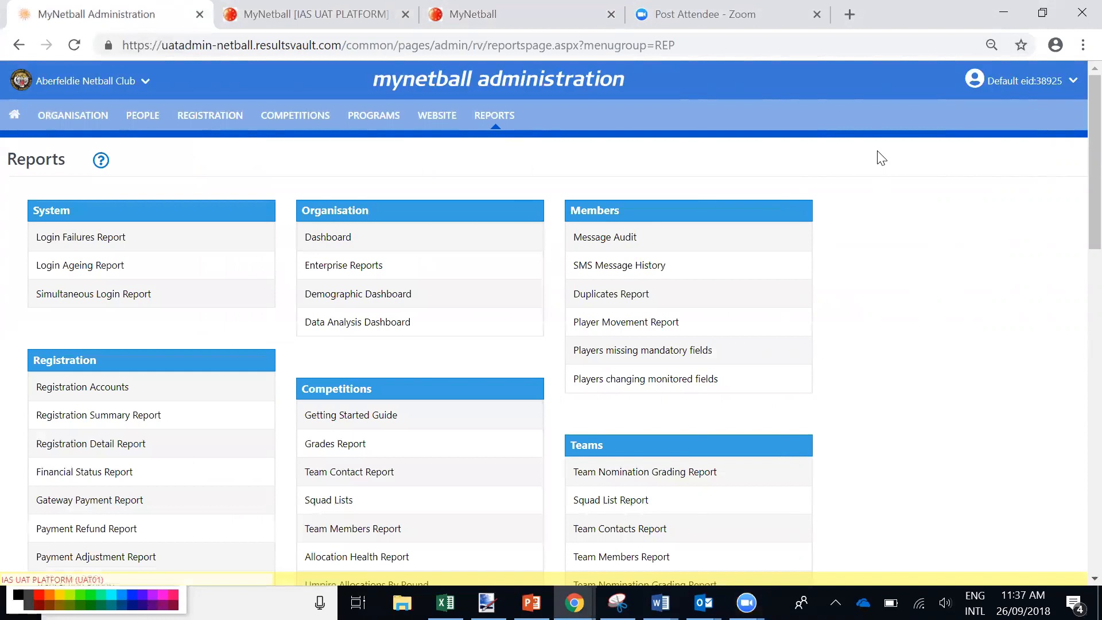
scroll(886, 165, "down", 1)
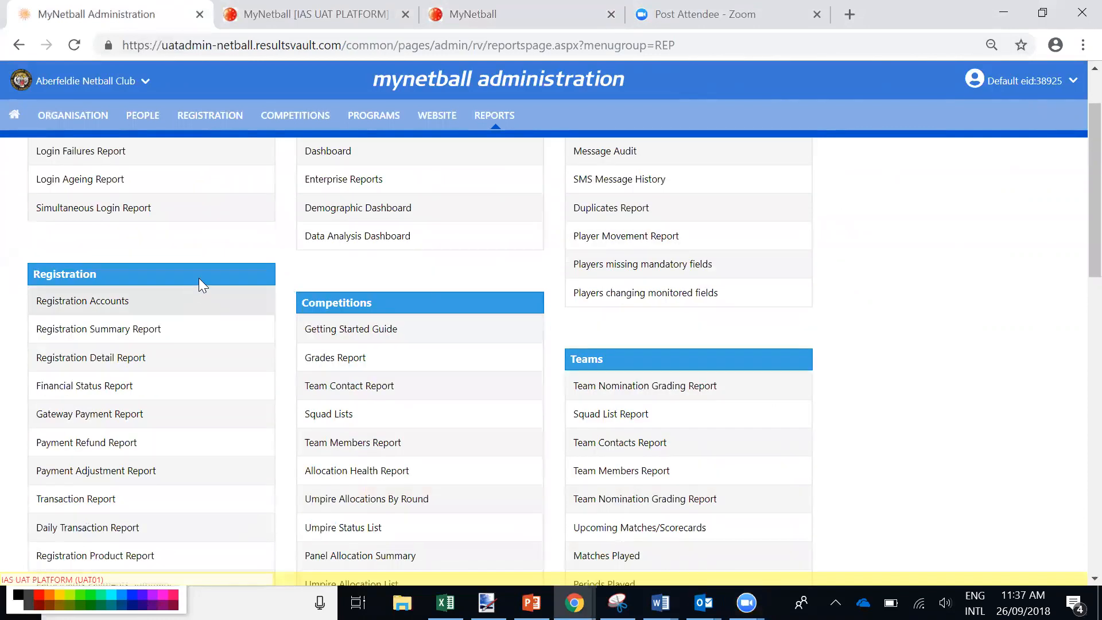
scroll(144, 227, "down", 1)
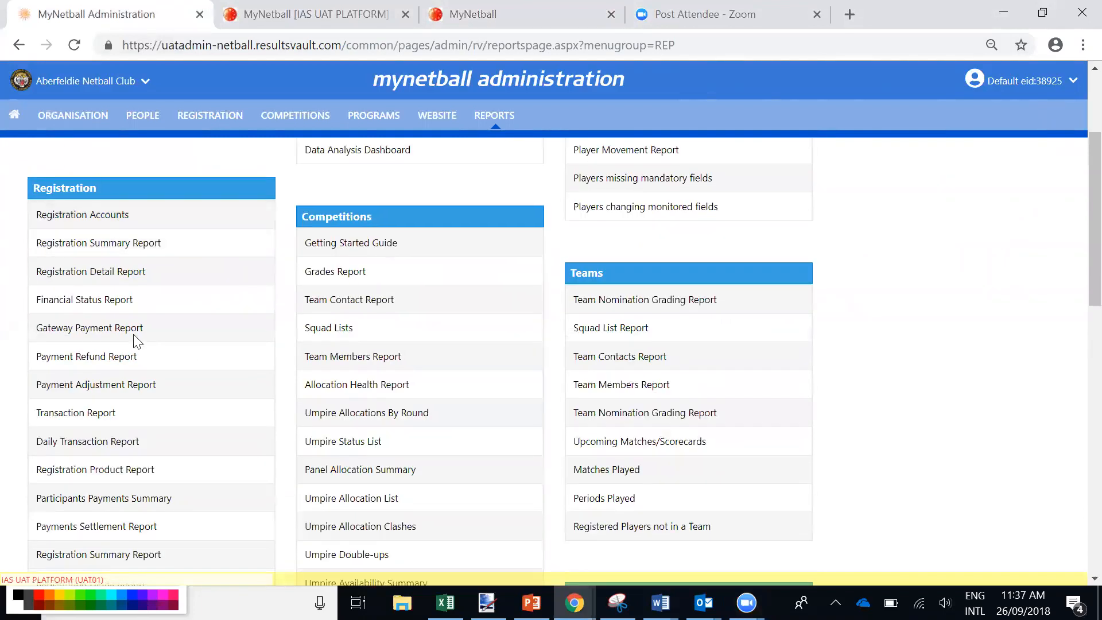
scroll(138, 488, "down", 1)
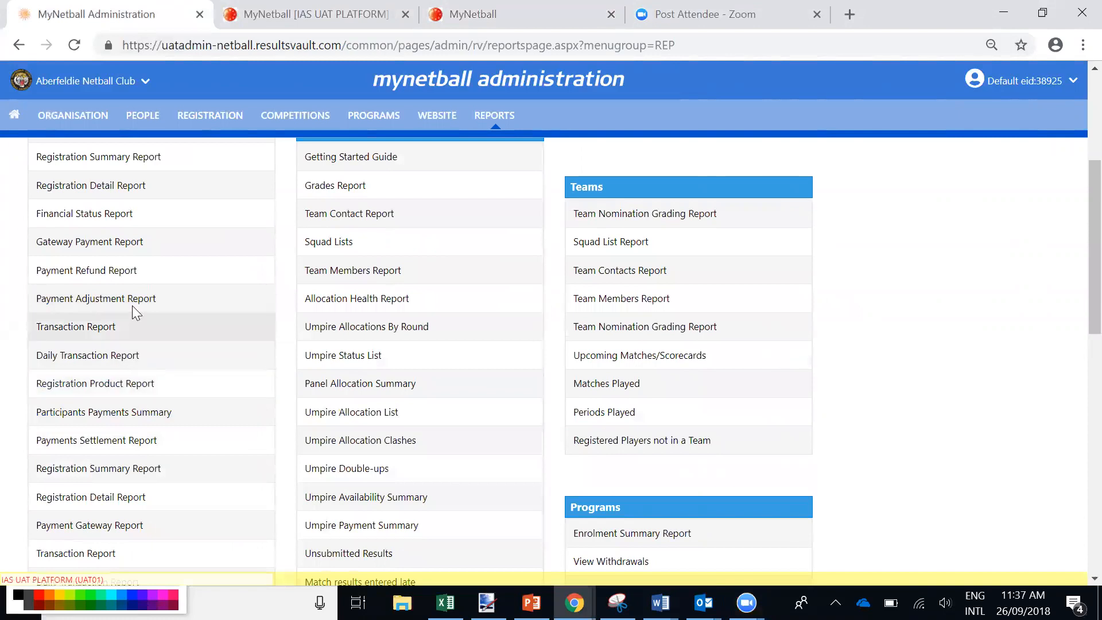
scroll(147, 373, "up", 3)
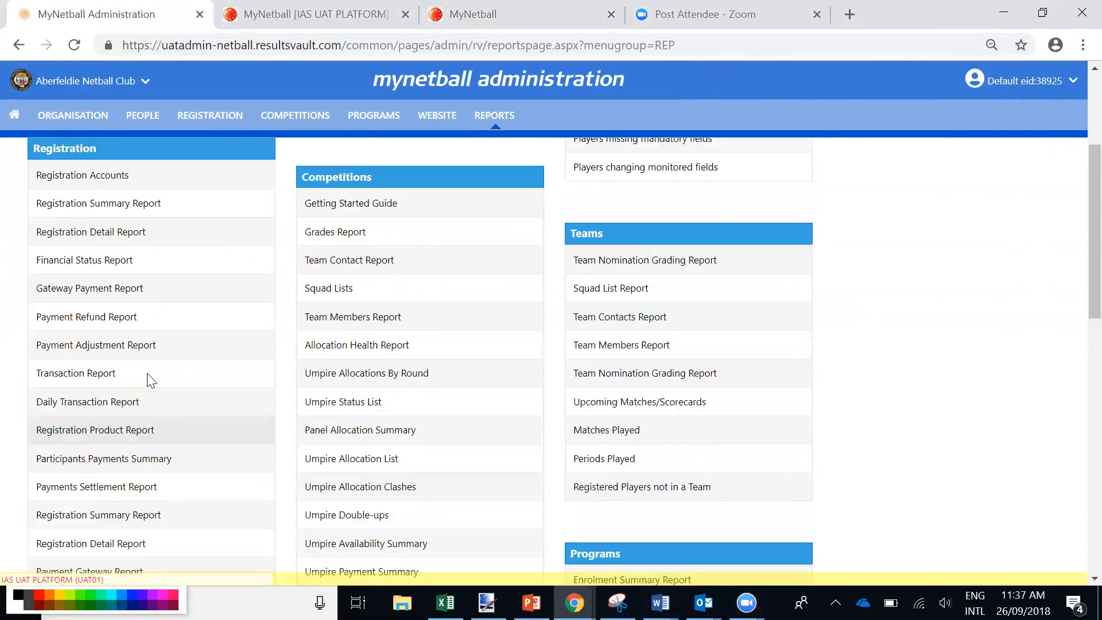
scroll(147, 379, "down", 1)
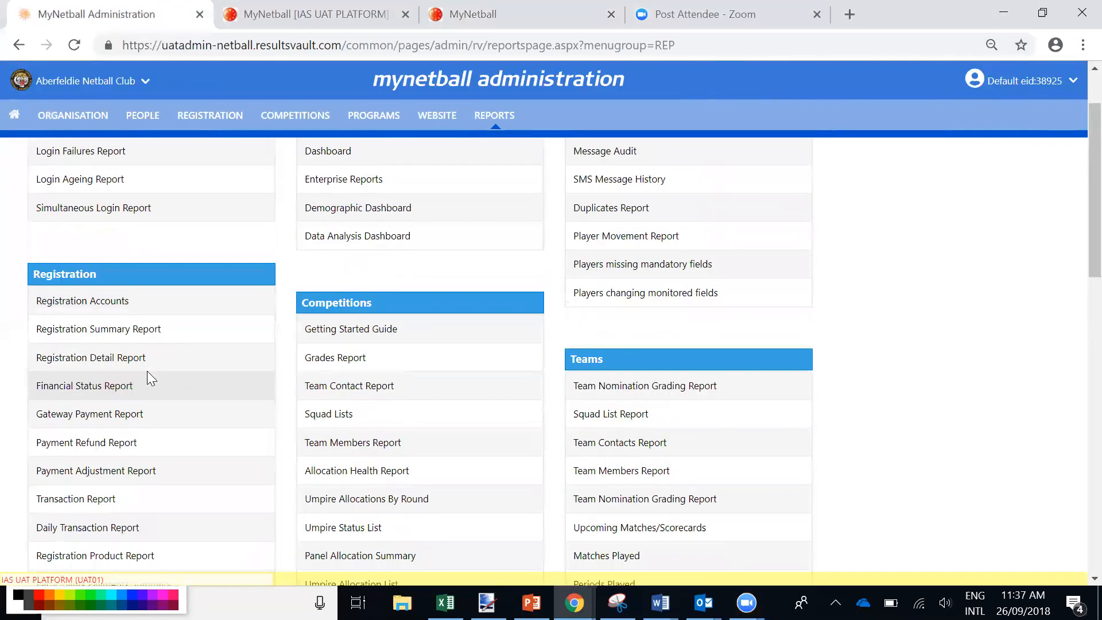
scroll(181, 328, "up", 1)
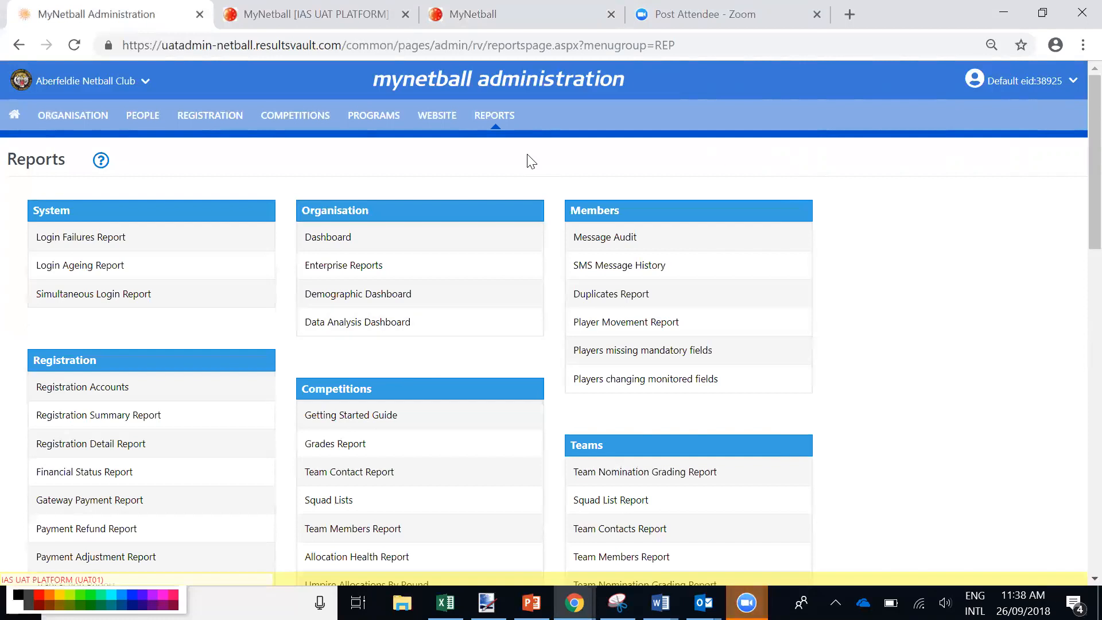
- Bring up the Zoom meeting controls and return the administration site to the club's Participation Home page
left_click(746, 603)
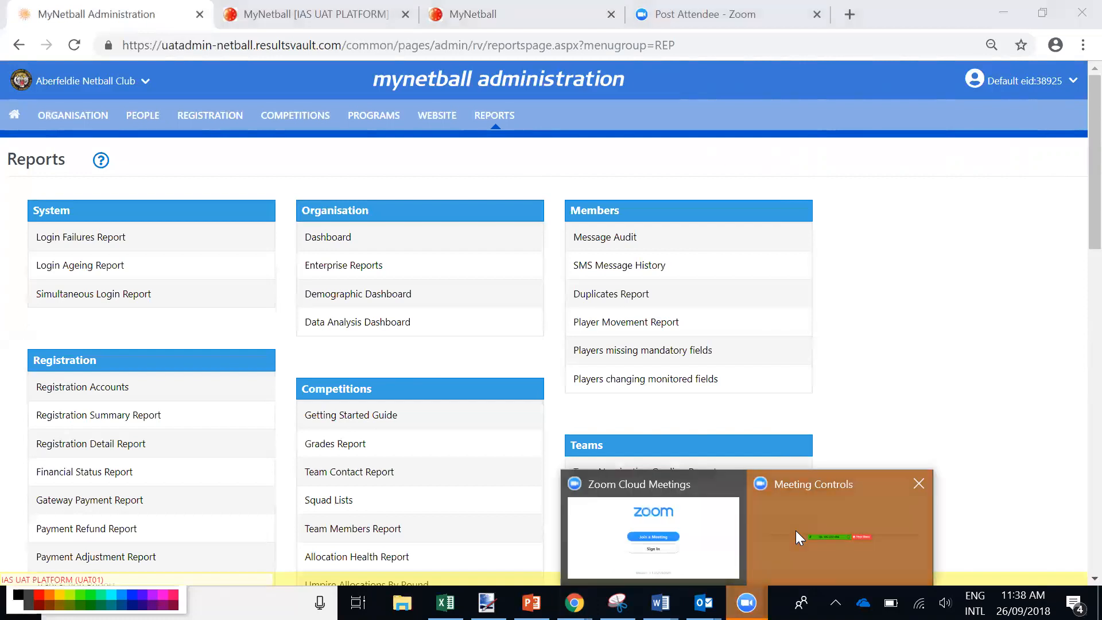
left_click(796, 530)
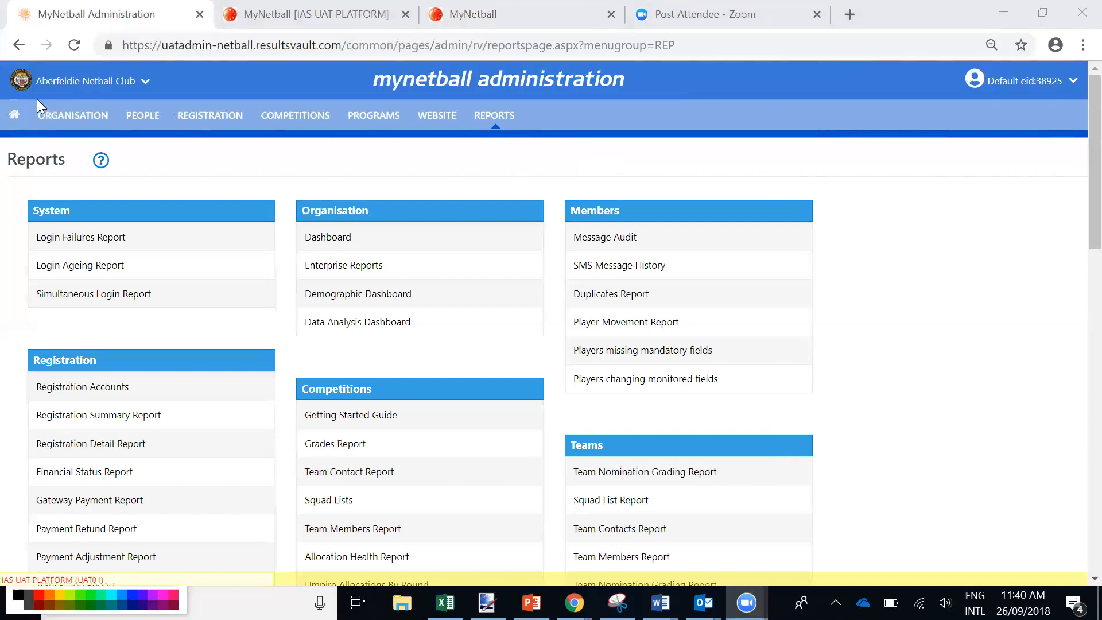
left_click(13, 120)
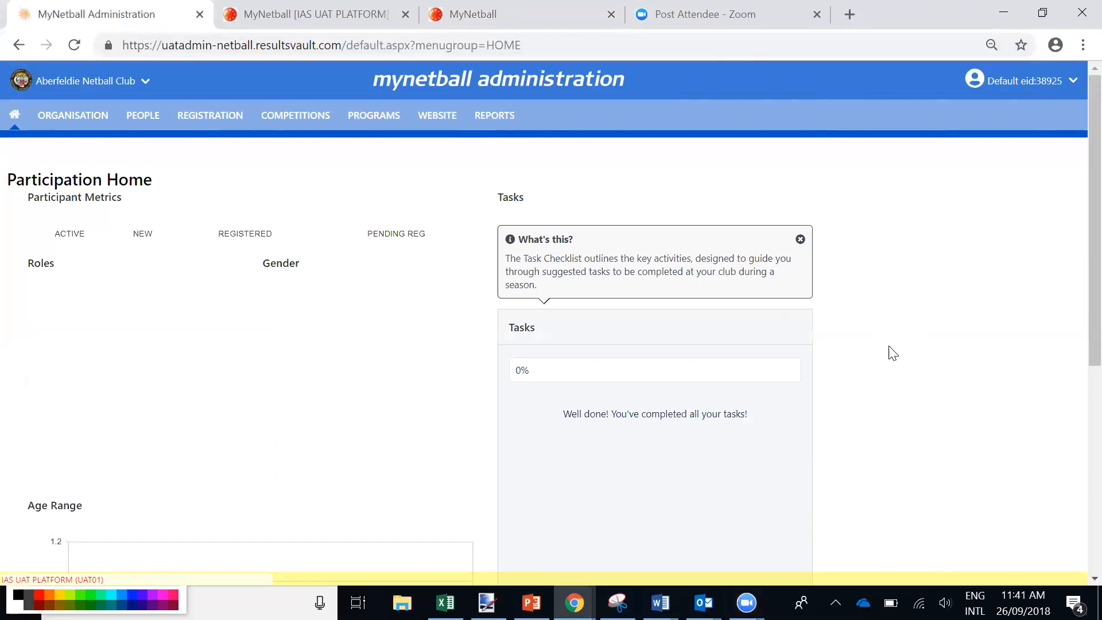
left_click(746, 603)
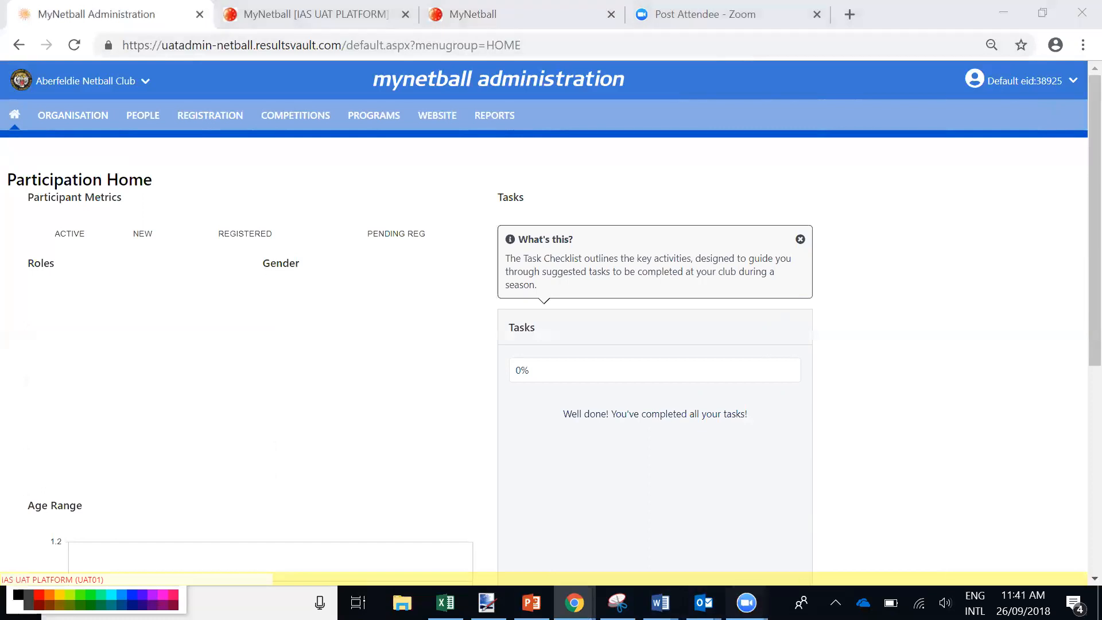
left_click(828, 528)
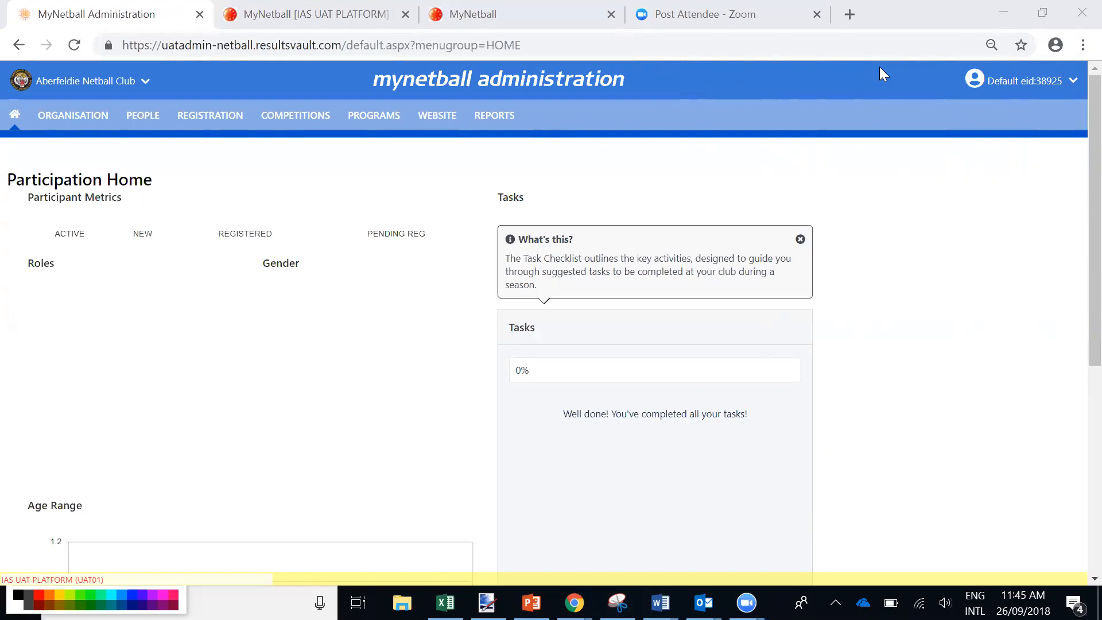
- Open the Program Dashboard in the Programs section and examine its status summary, reports and program type chart
left_click(379, 117)
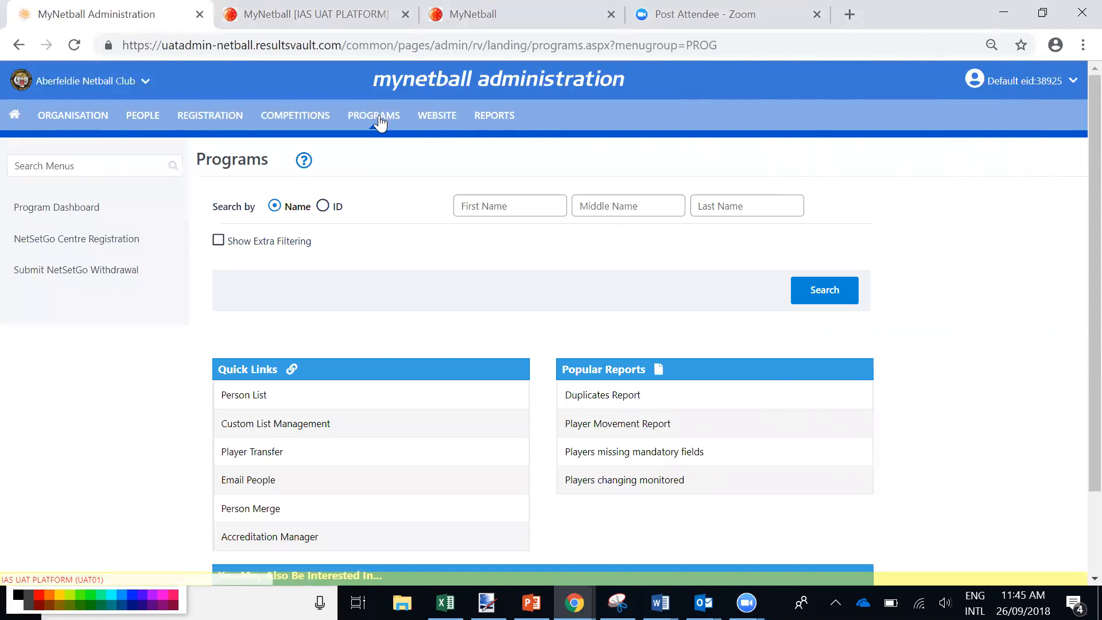
left_click(79, 212)
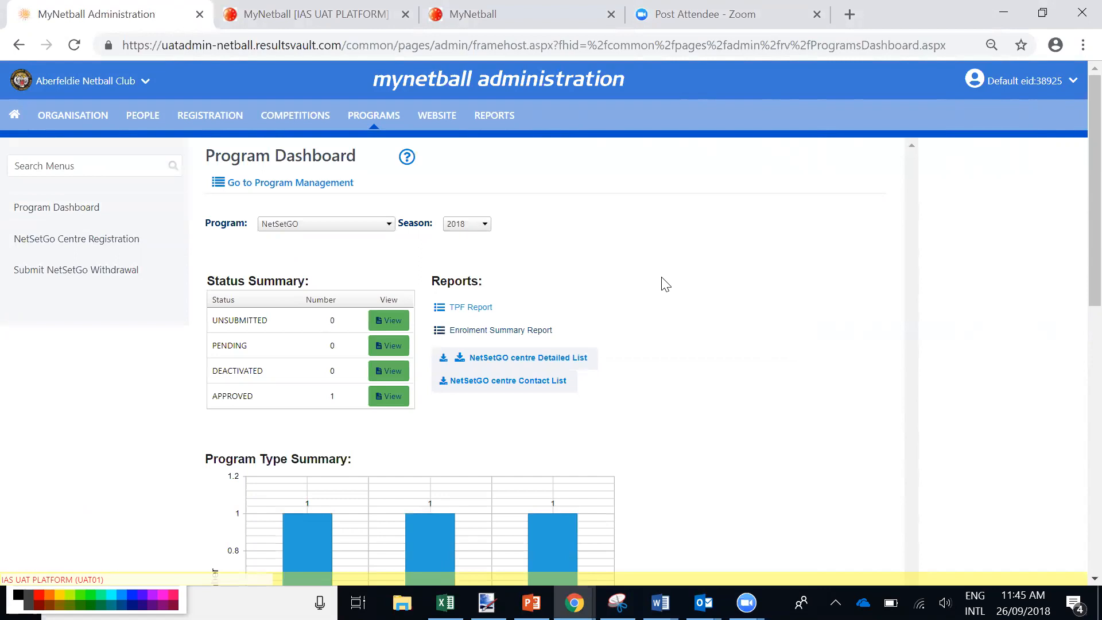
scroll(667, 282, "down", 1)
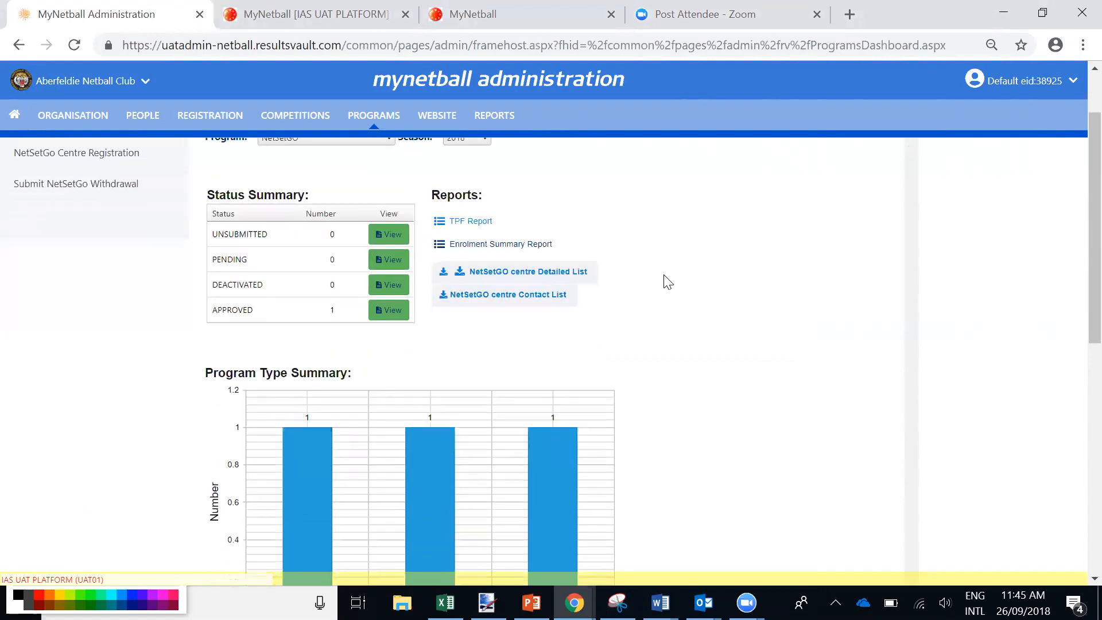
scroll(668, 282, "up", 1)
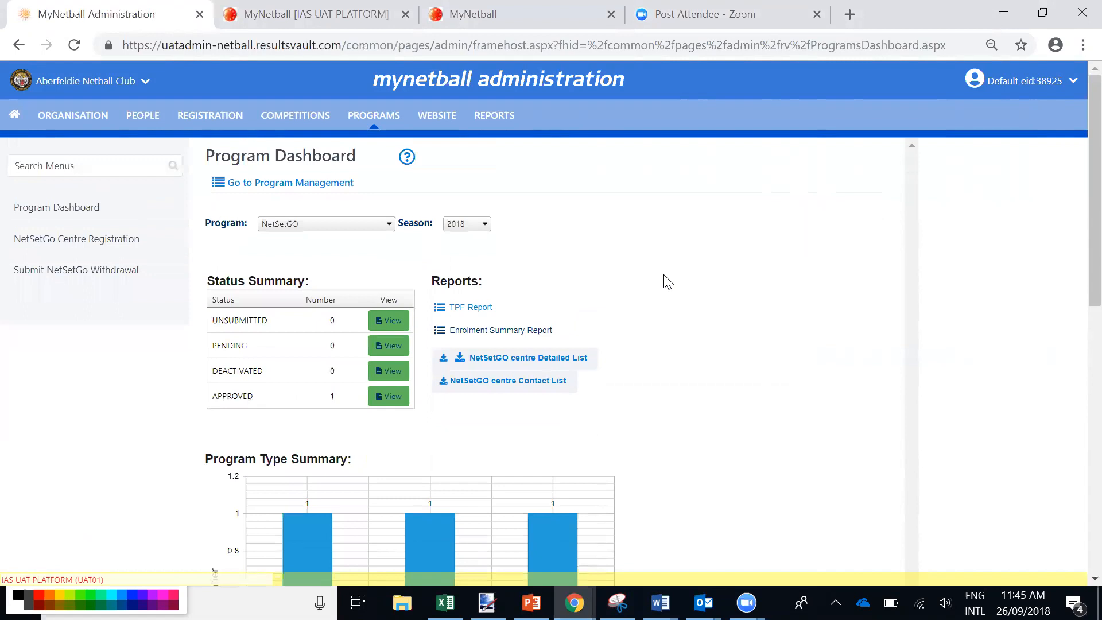
scroll(646, 276, "down", 1)
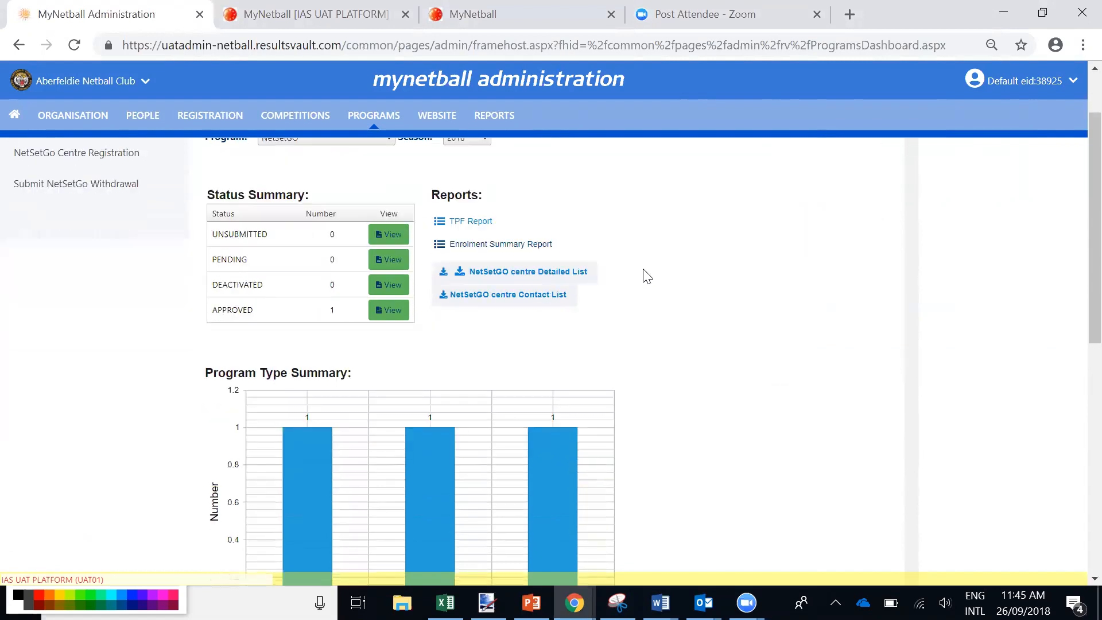
scroll(647, 276, "down", 6)
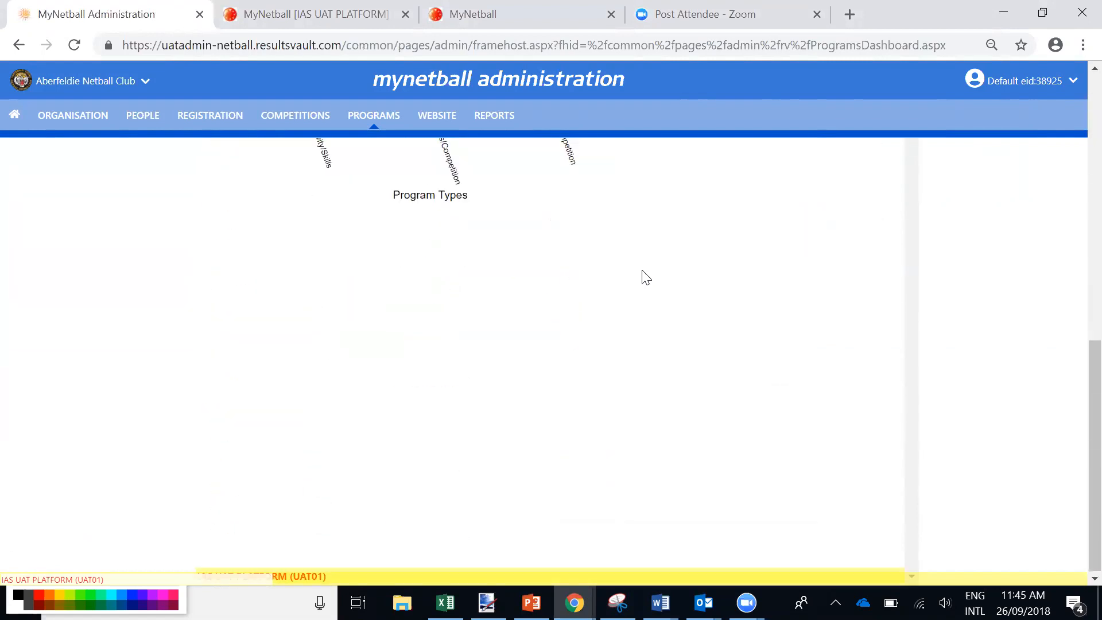
scroll(643, 273, "up", 6)
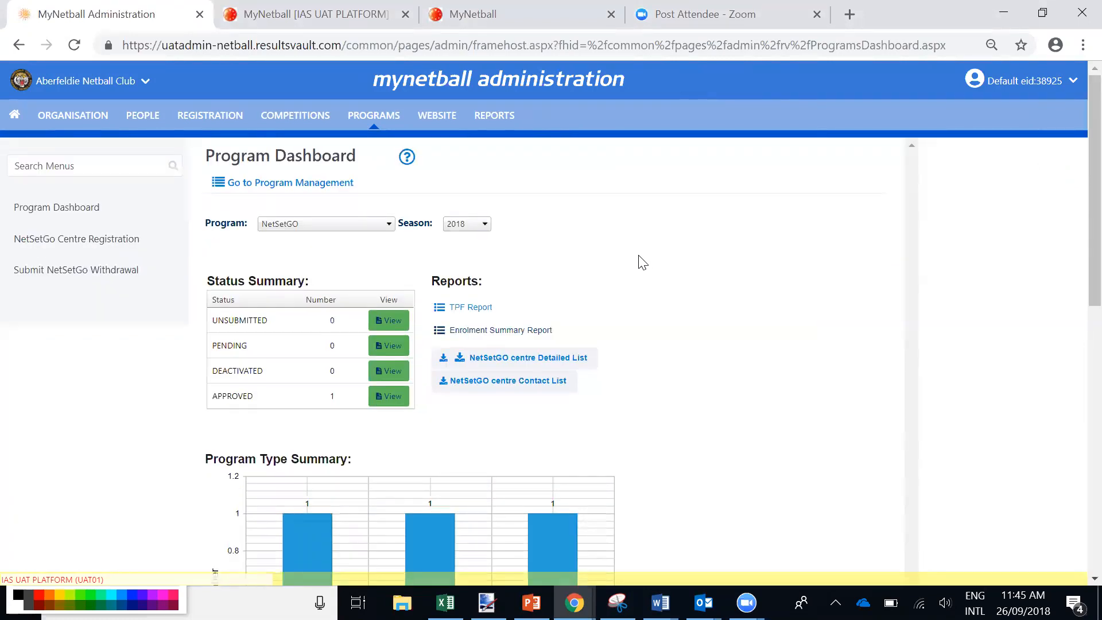
- Open NetSetGO Centre Registration and review the program settings, from coordinator and registration day details to the program categories and centre address details
left_click(121, 247)
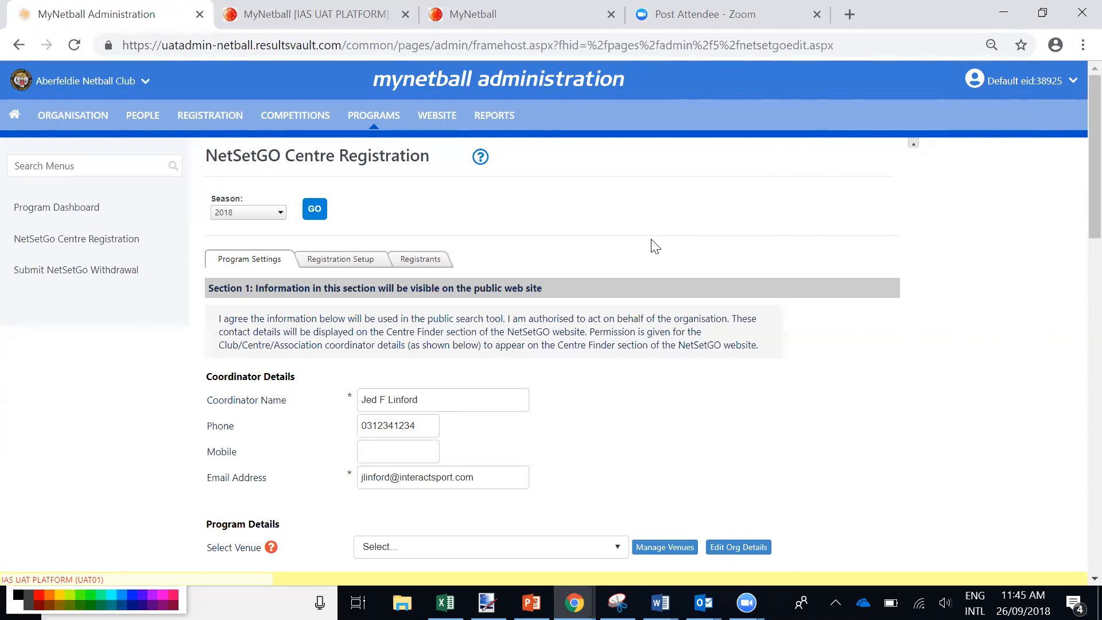
scroll(651, 243, "down", 2)
scroll(659, 247, "up", 2)
scroll(652, 353, "down", 1)
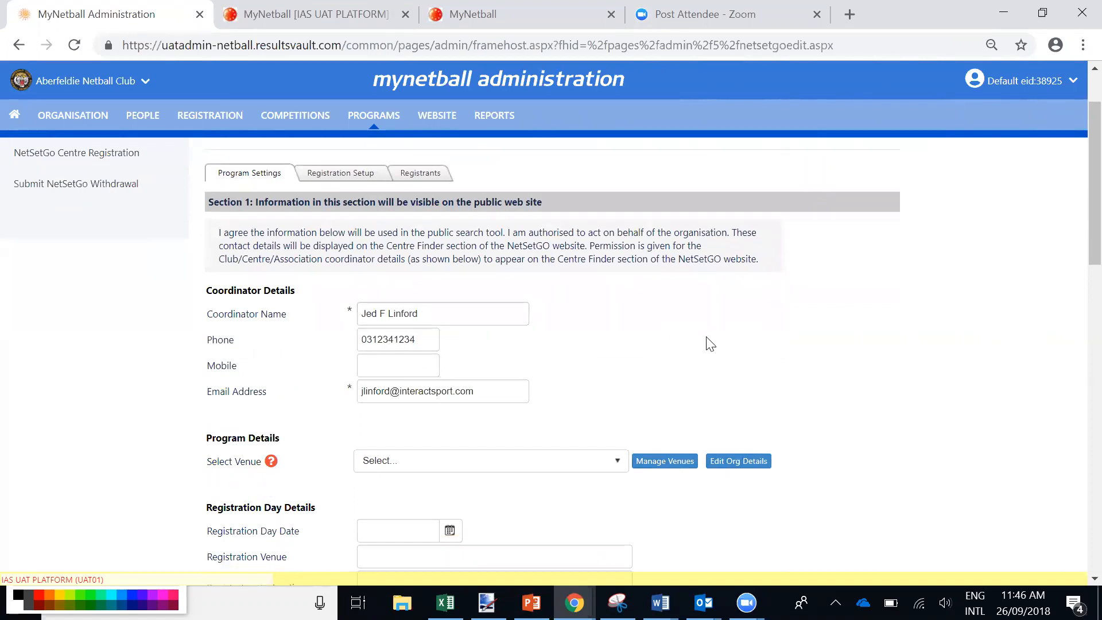
scroll(712, 341, "down", 5)
scroll(755, 327, "down", 3)
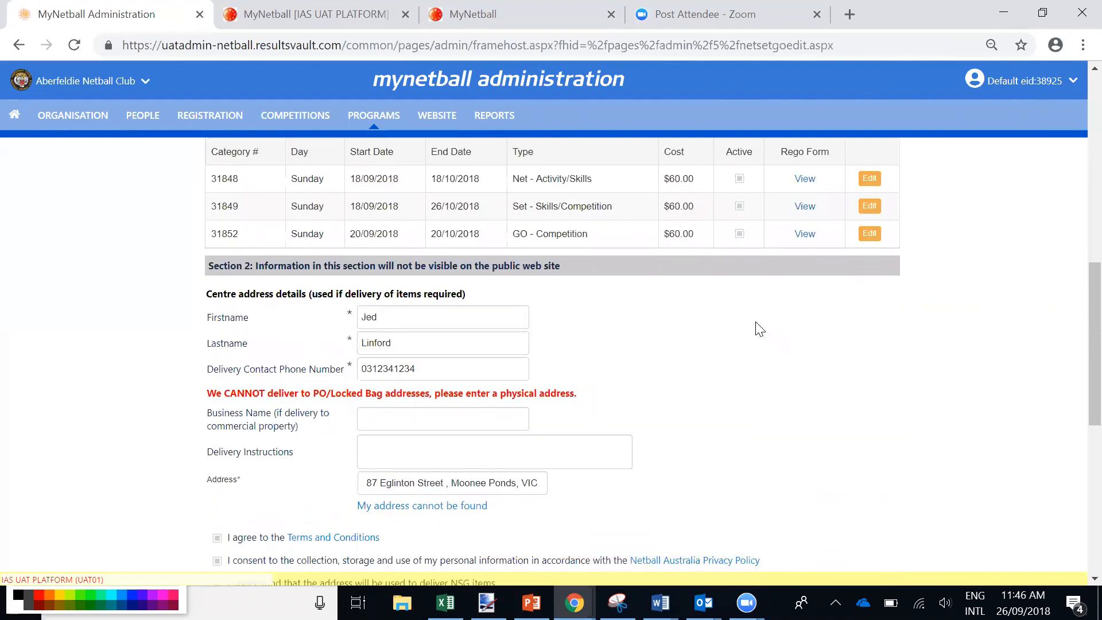
scroll(757, 336, "down", 4)
scroll(759, 344, "up", 2)
scroll(763, 349, "up", 12)
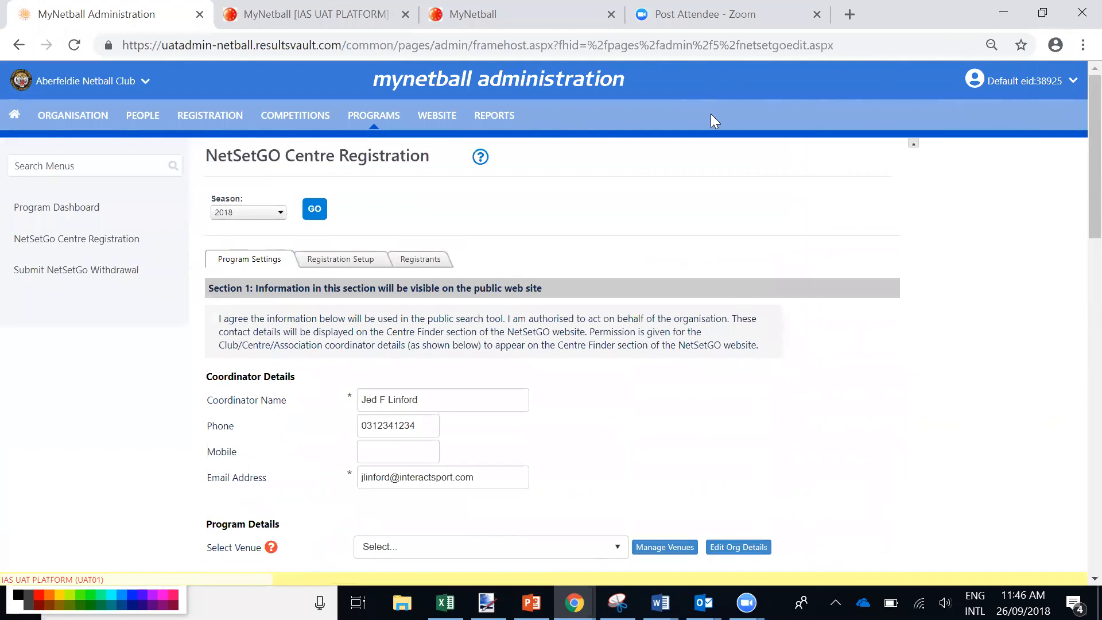
left_click(711, 114)
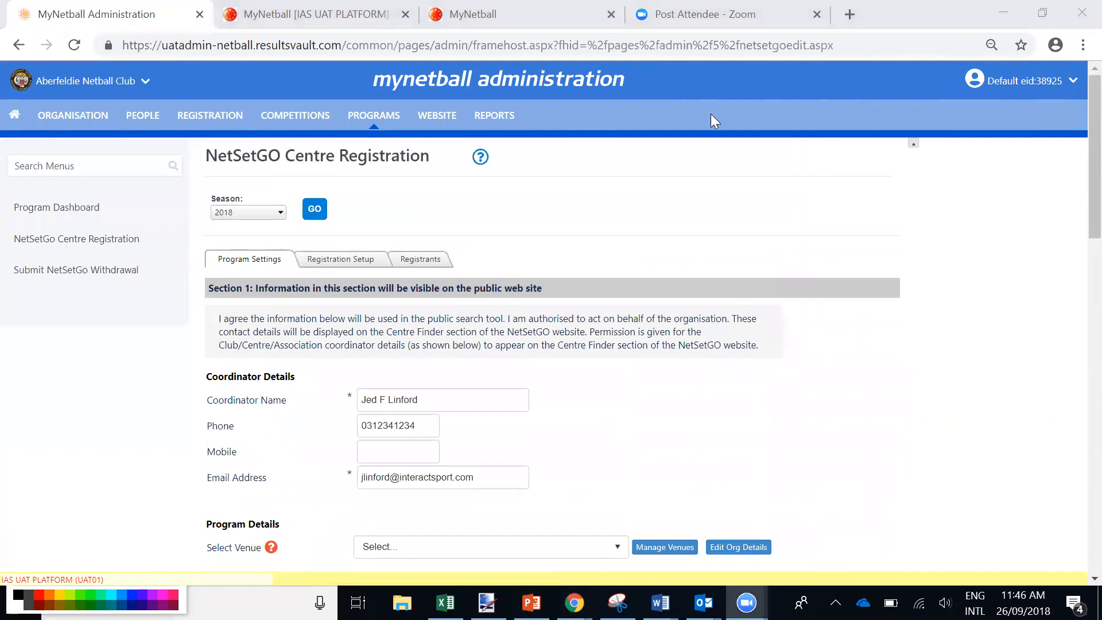
- Return to the home page and switch the administering organisation back to the default organisation, Netball Australia
left_click(9, 117)
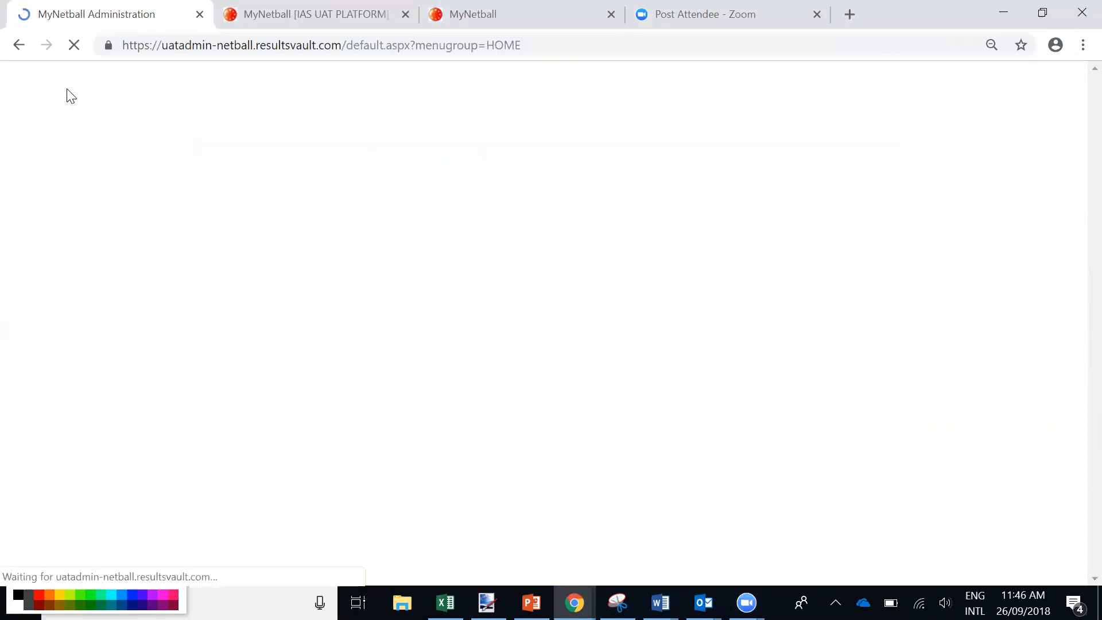
left_click(79, 86)
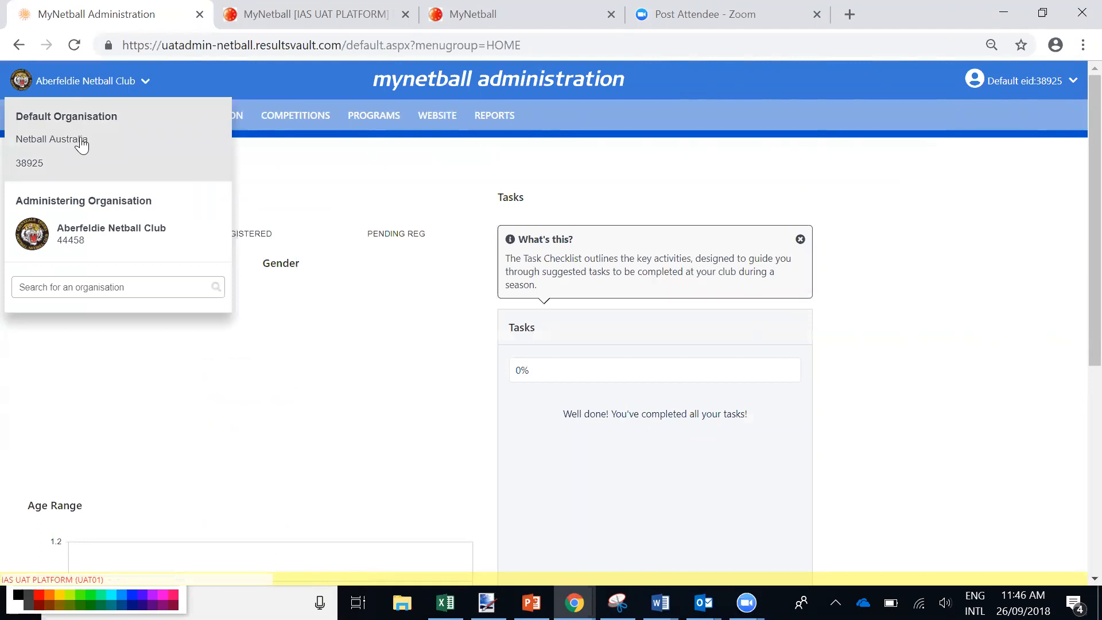
left_click(81, 140)
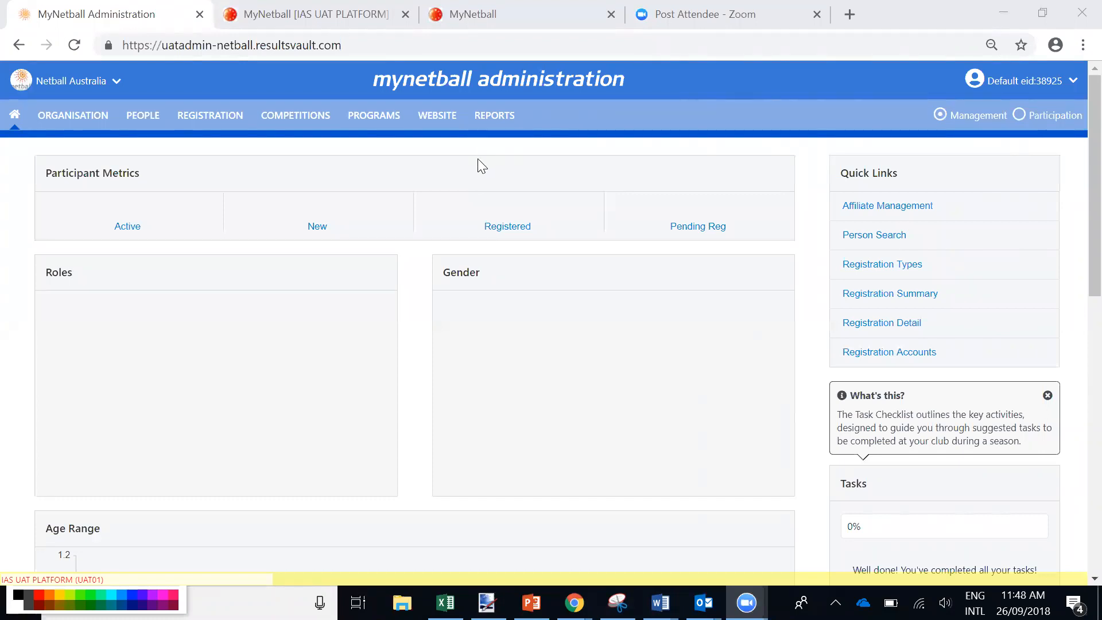
- Open the Website section and examine its Site Design and Content options, along with the remaining website management categories
left_click(436, 116)
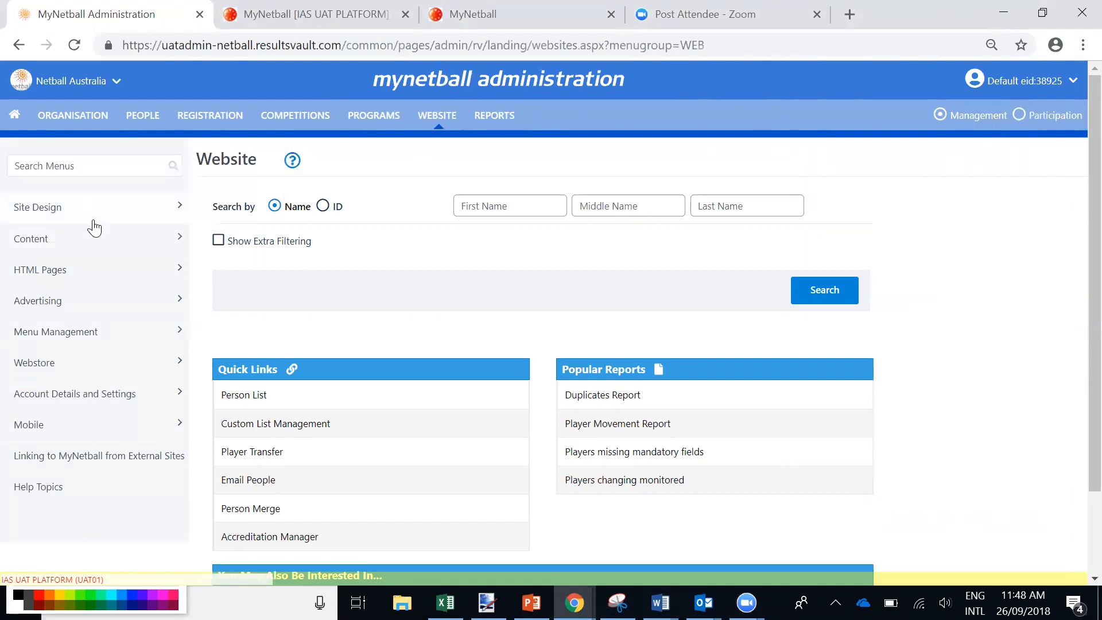
left_click(167, 214)
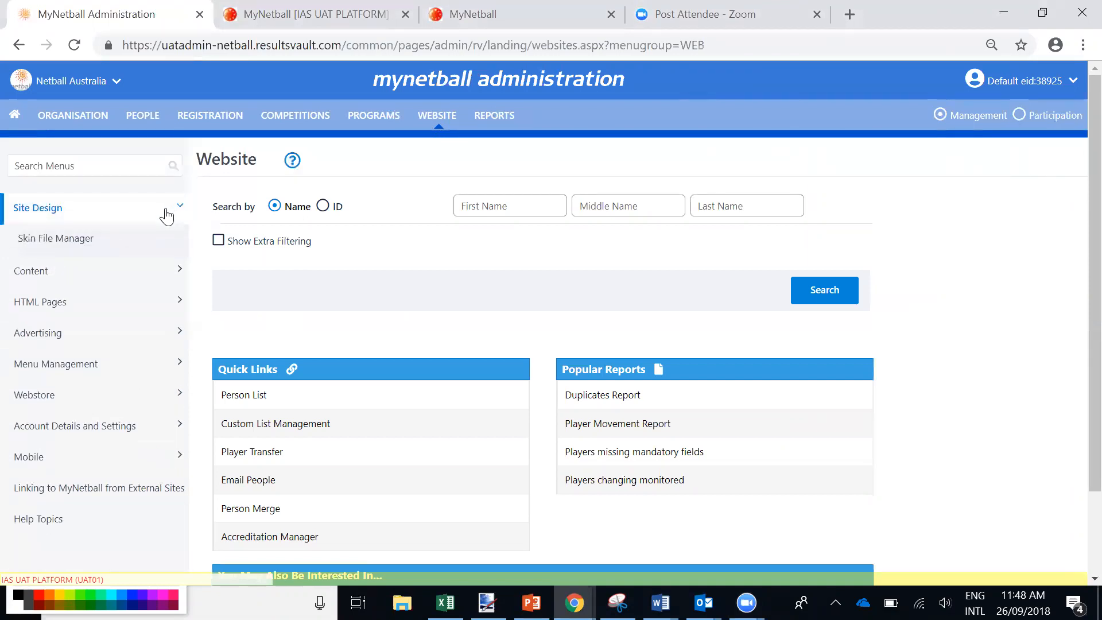
left_click(102, 270)
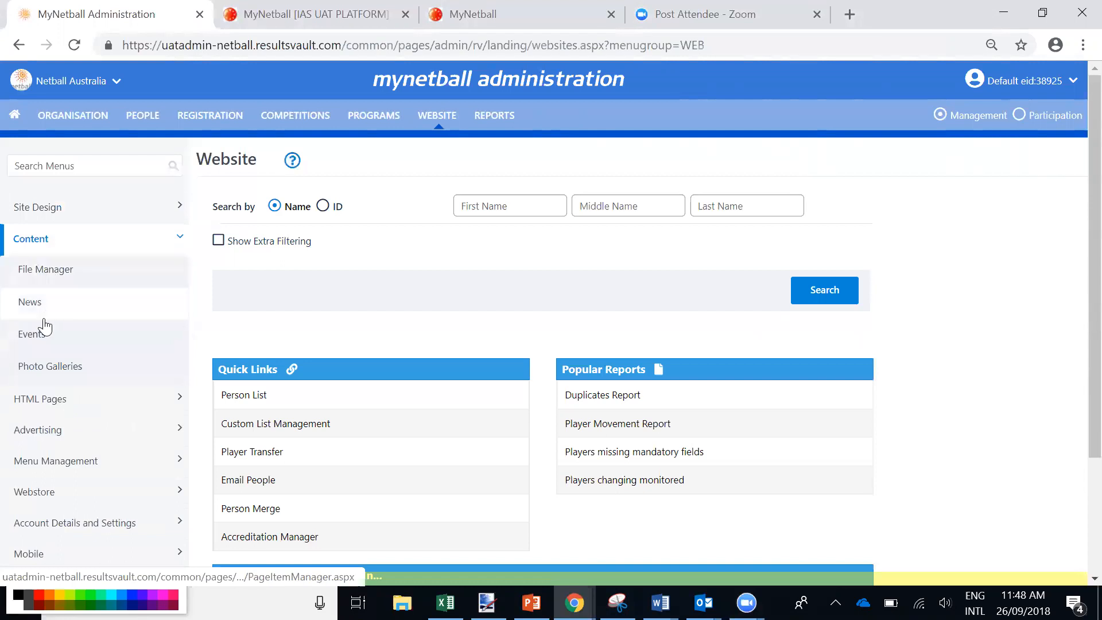
scroll(75, 350, "down", 1)
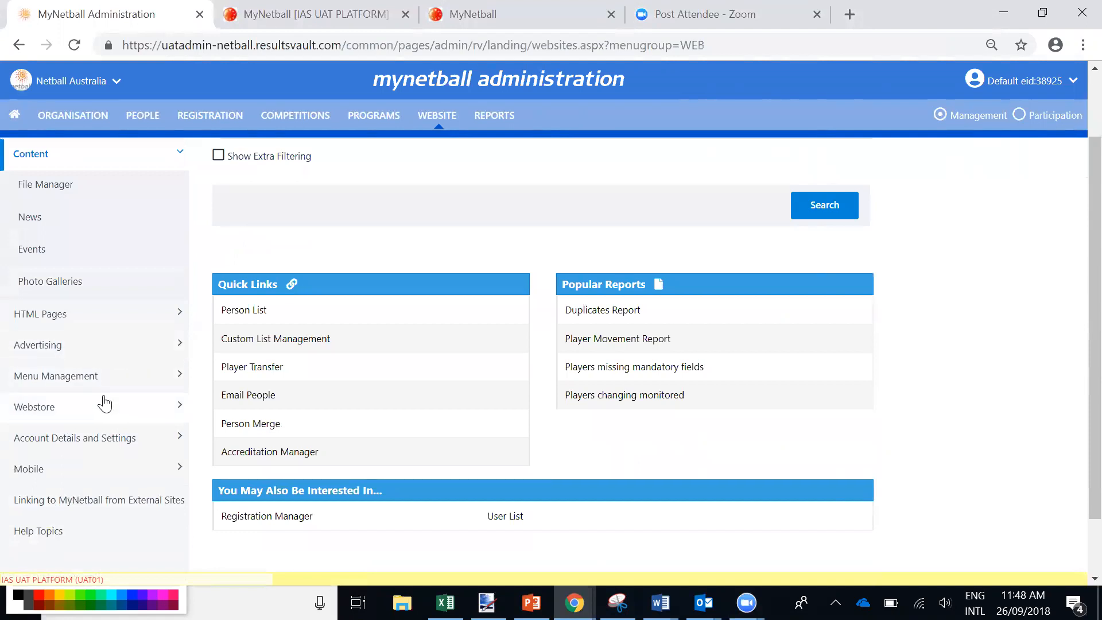
scroll(104, 404, "up", 1)
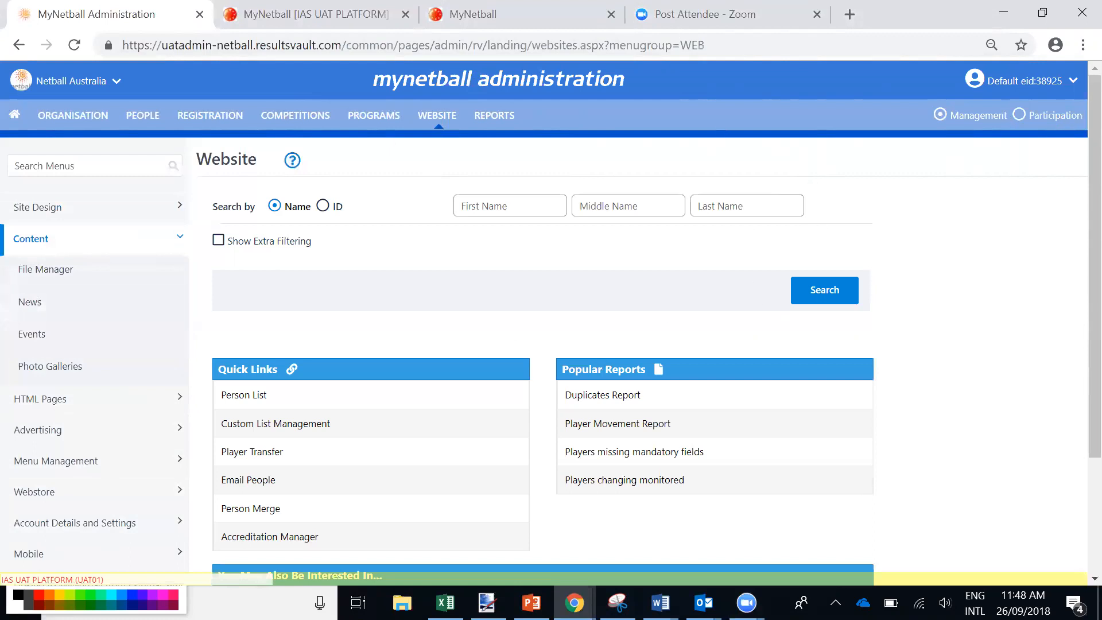
- Switch to the Zoom meeting window
left_click(746, 603)
left_click(815, 556)
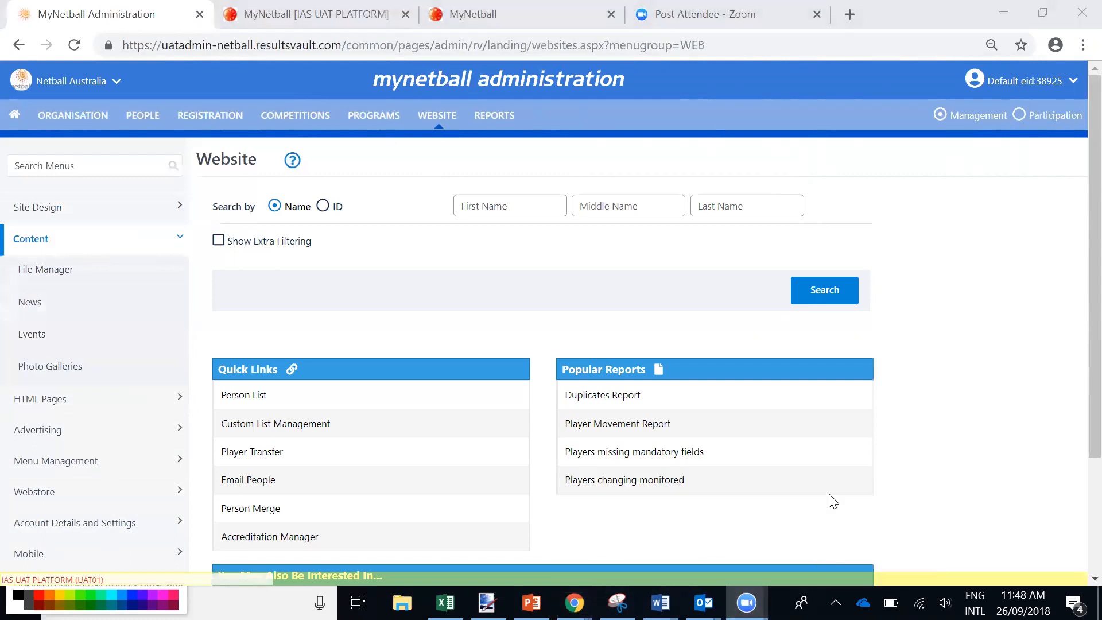